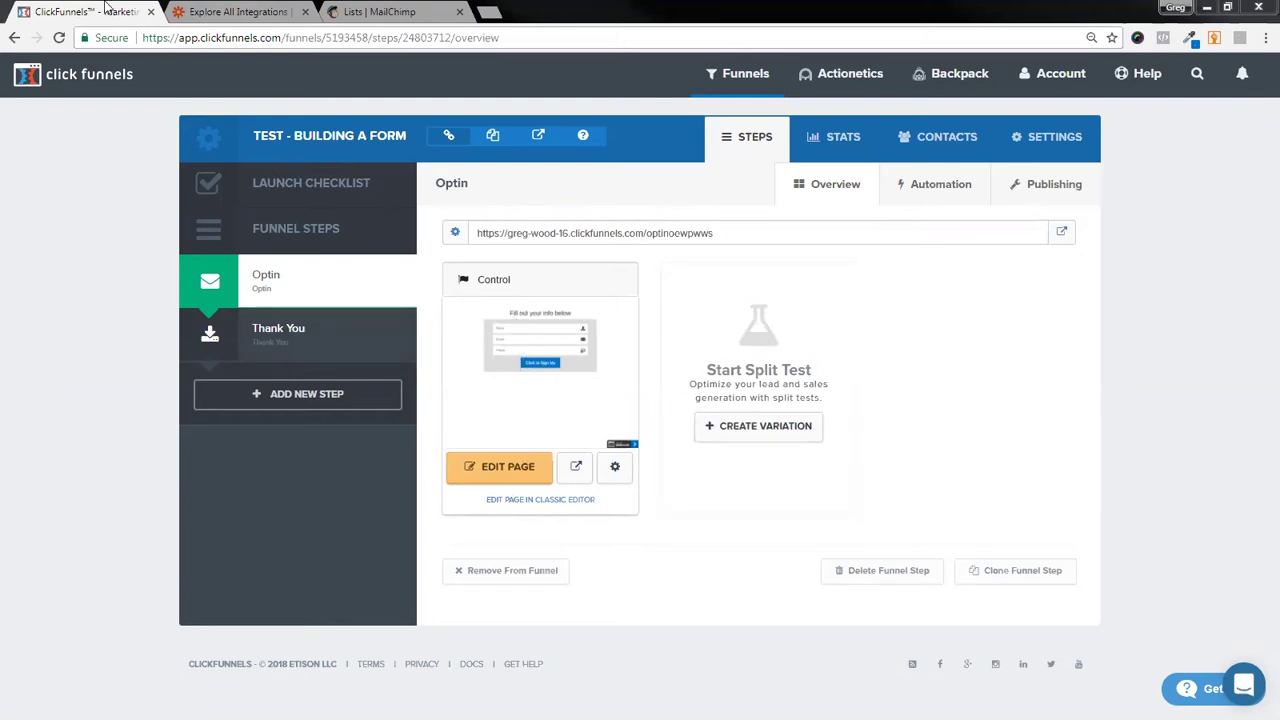
- Preview the ClickFunnels opt-in page in a new tab, then return to the MailChimp lists
{"action": "left_click", "coordinate": [227, 12]}
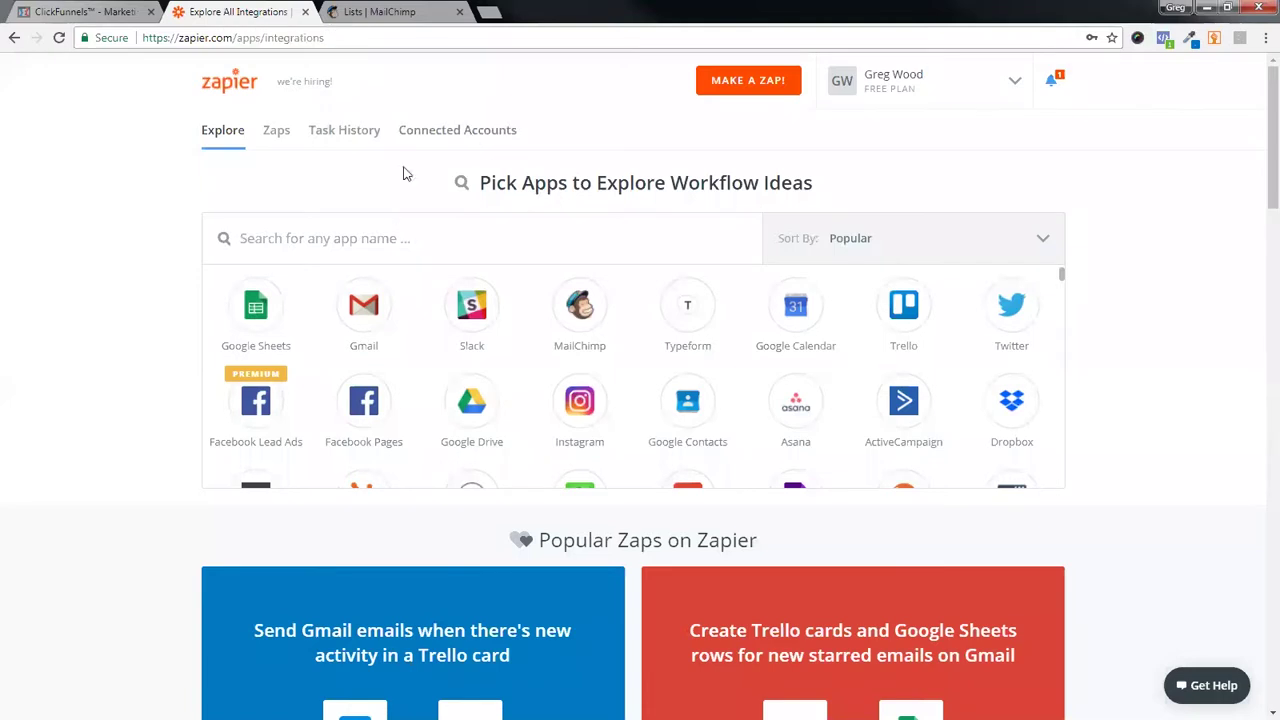
{"action": "left_click", "coordinate": [399, 12]}
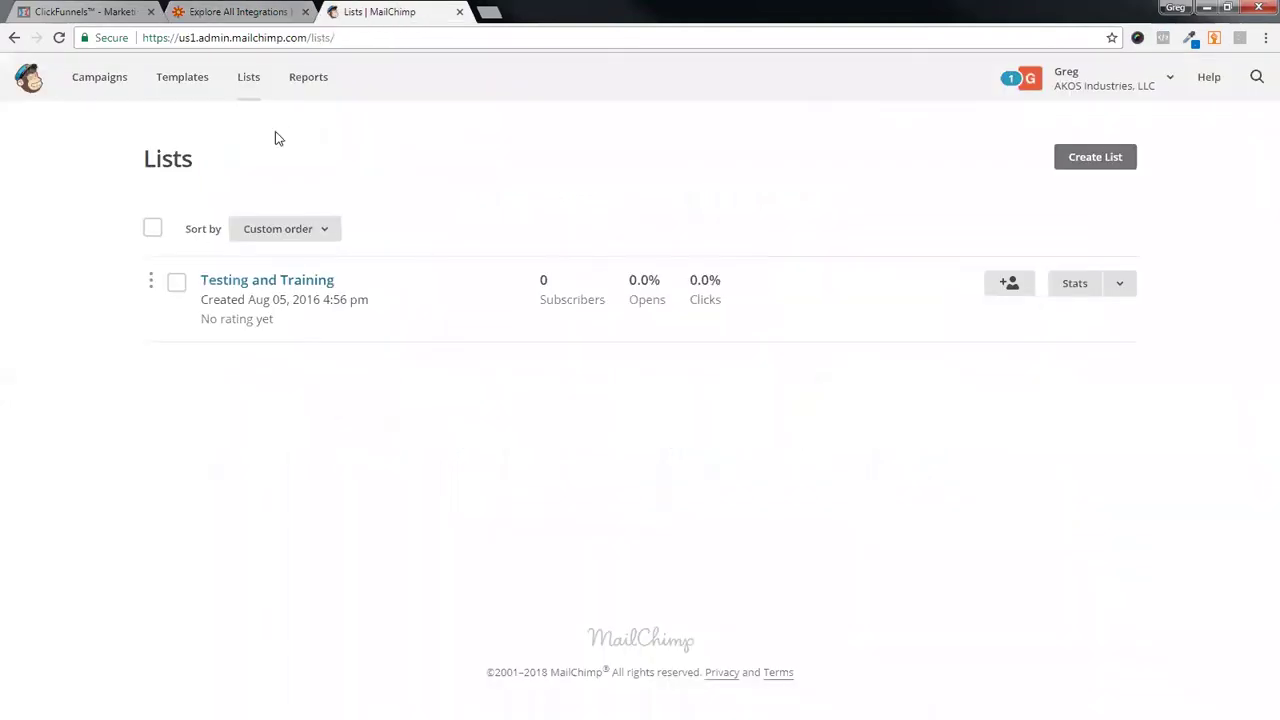
{"action": "left_click", "coordinate": [58, 12]}
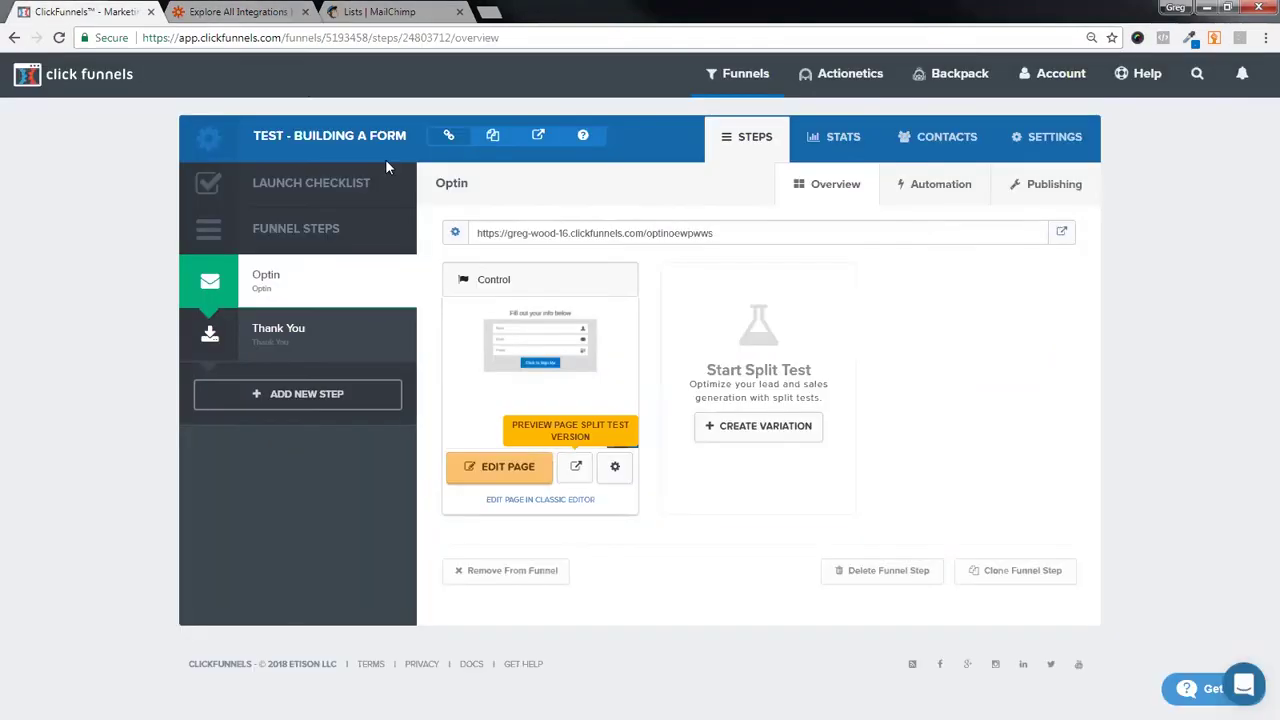
{"action": "left_click", "coordinate": [576, 466]}
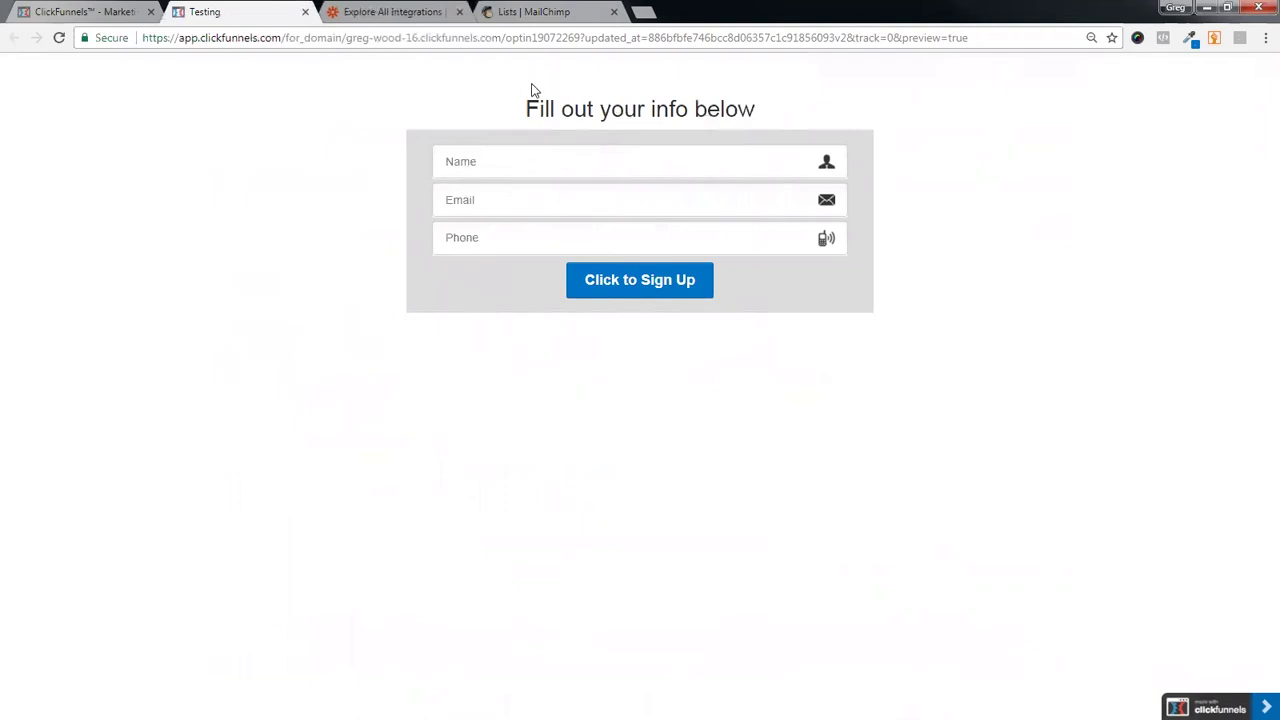
{"action": "left_click", "coordinate": [500, 14]}
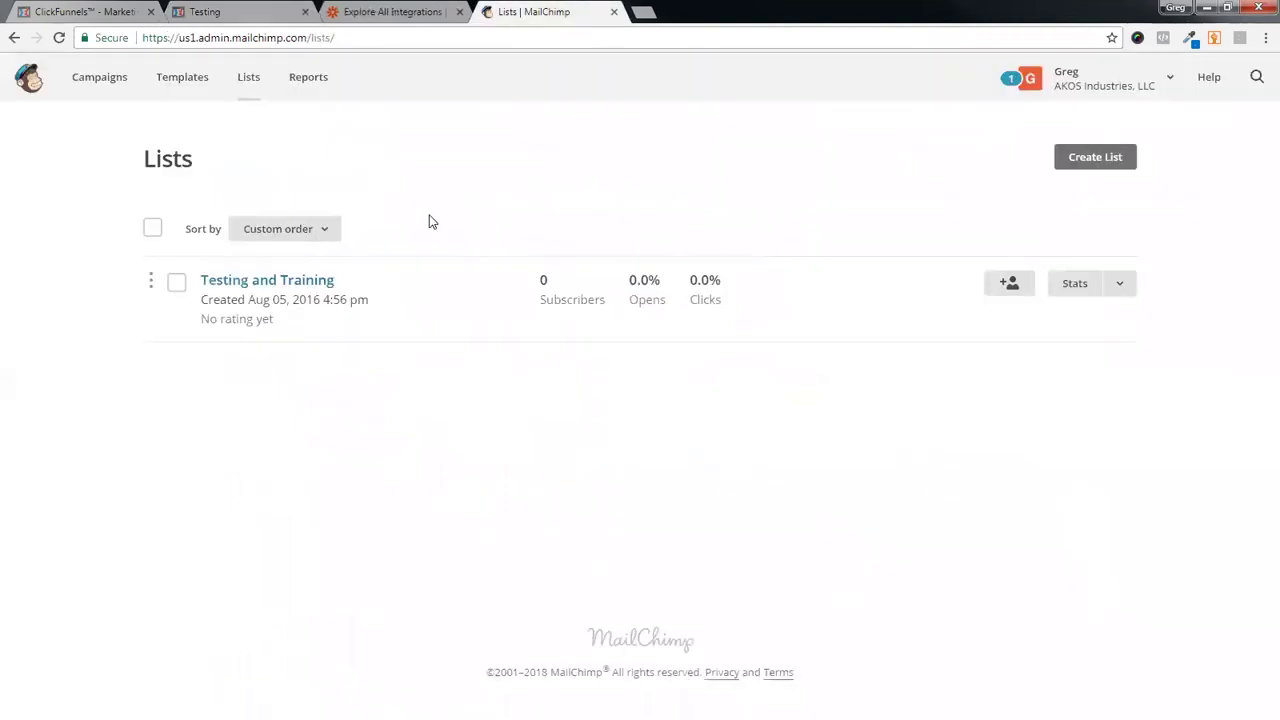
- Open the empty Testing and Training list, compare with the opt-in form, and show its Settings menu
{"action": "left_click", "coordinate": [283, 282]}
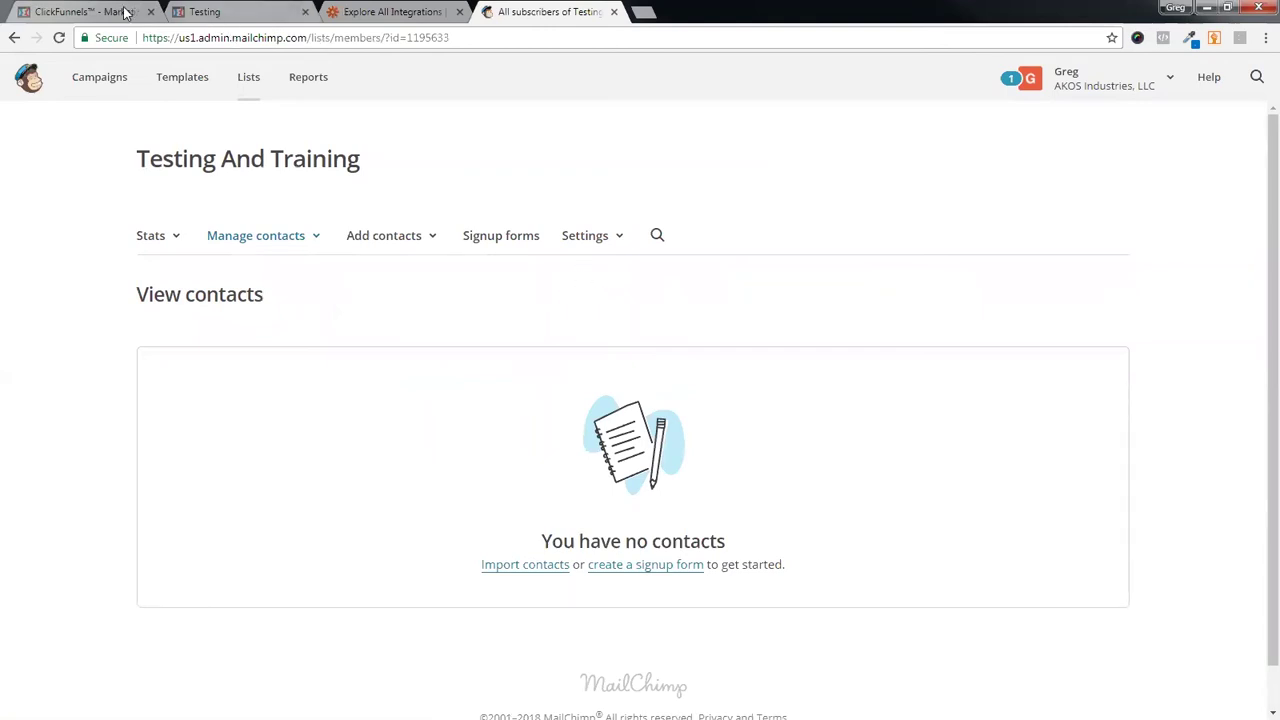
{"action": "left_click", "coordinate": [195, 11]}
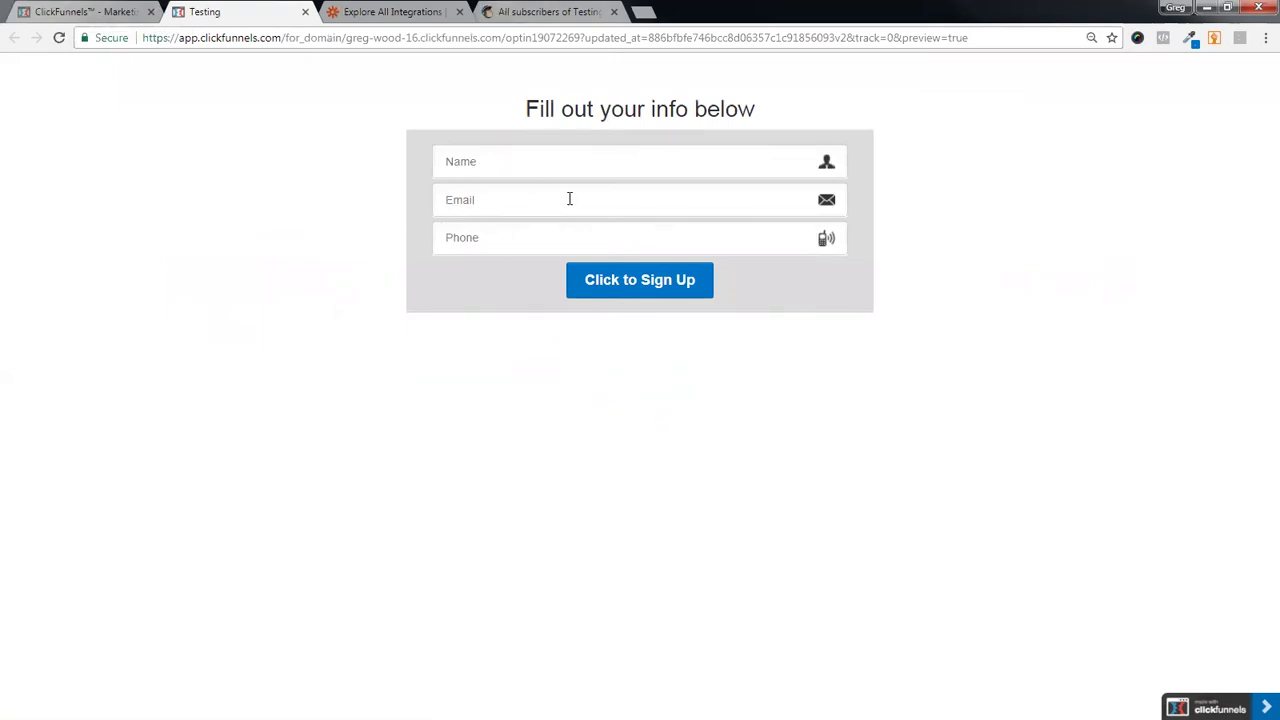
{"action": "left_click", "coordinate": [540, 12]}
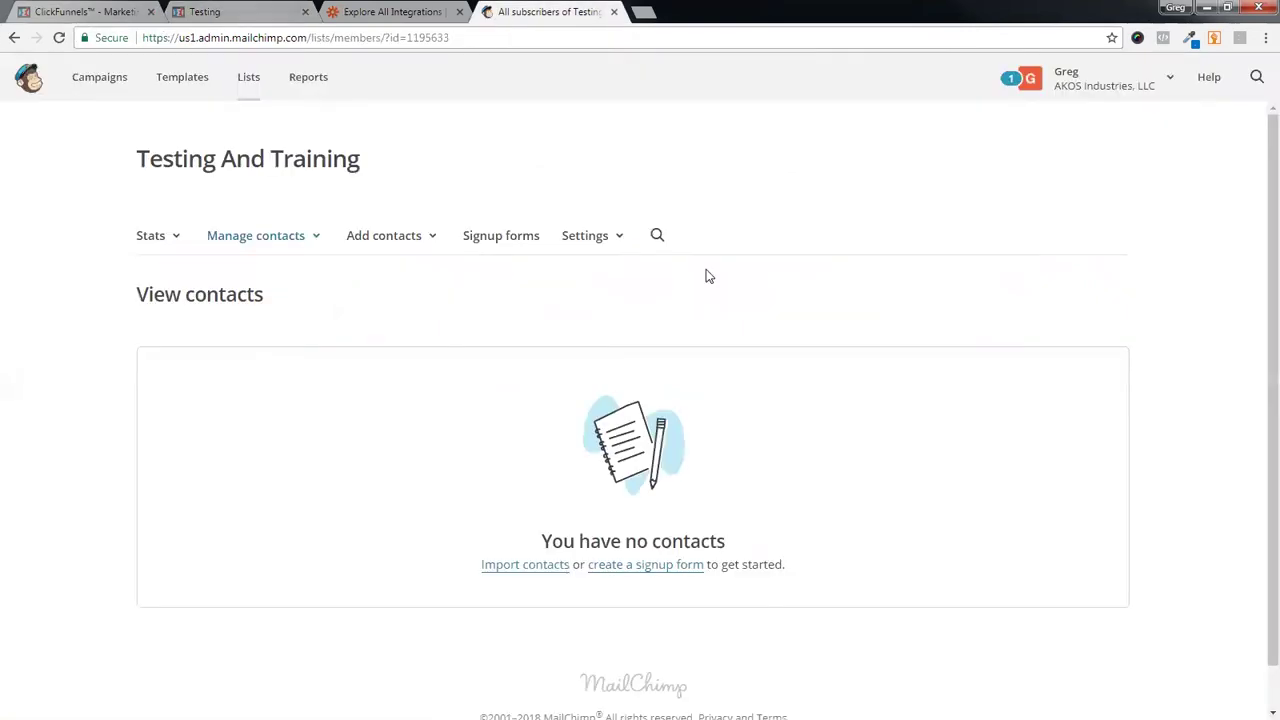
{"action": "left_click", "coordinate": [591, 240]}
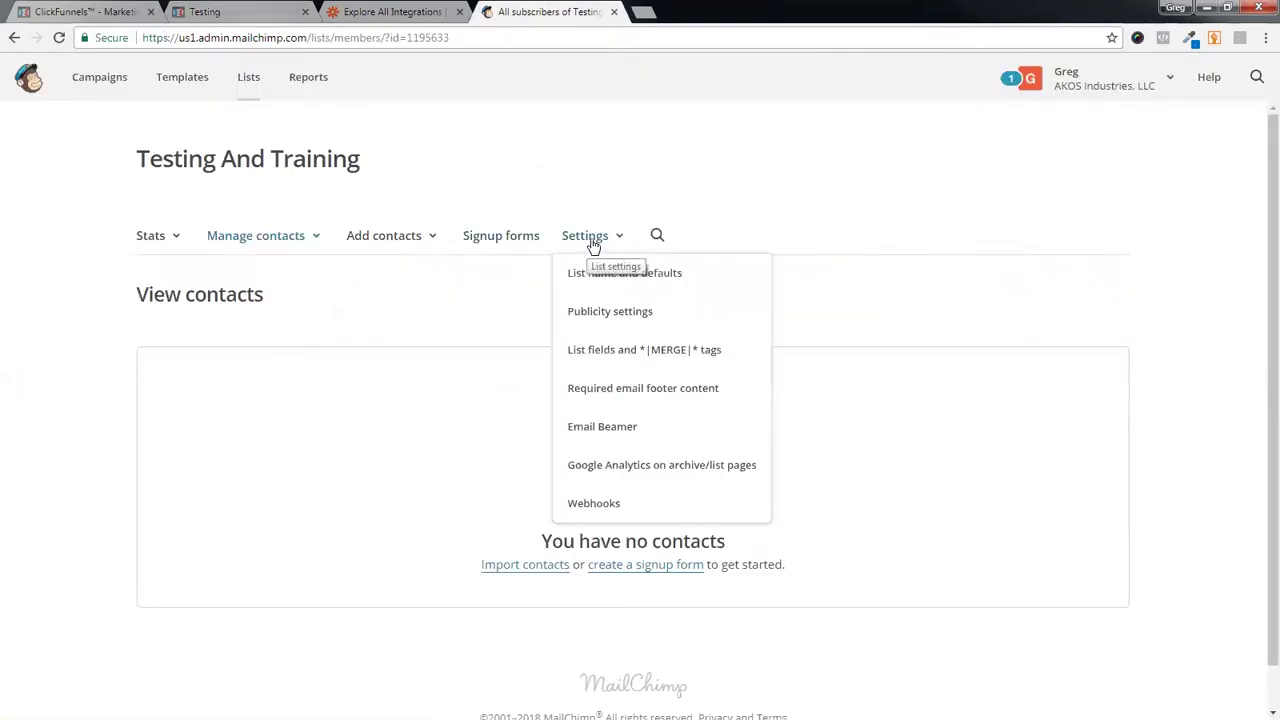
- Delete the Phone and Name merge fields from the list, confirming each with DELETE
{"action": "left_click", "coordinate": [688, 362]}
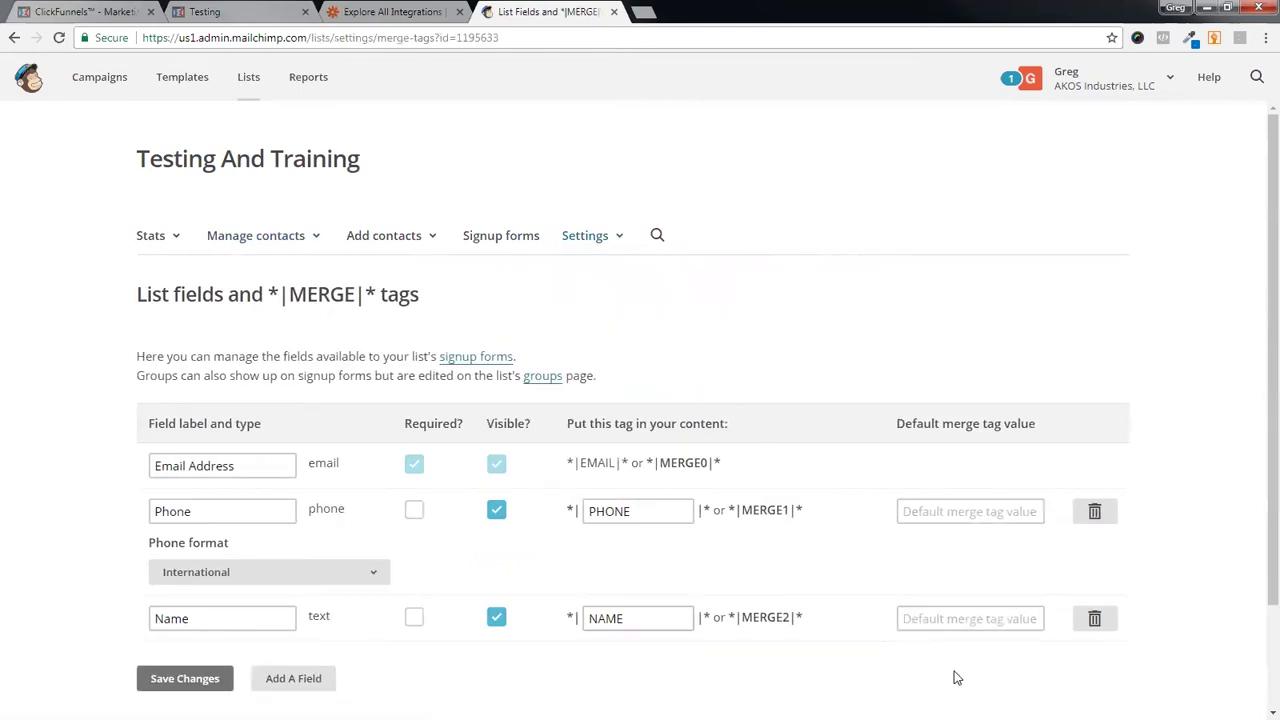
{"action": "left_click", "coordinate": [1094, 511]}
{"action": "left_click", "coordinate": [475, 414]}
{"action": "left_click", "coordinate": [451, 433]}
{"action": "left_click", "coordinate": [416, 491]}
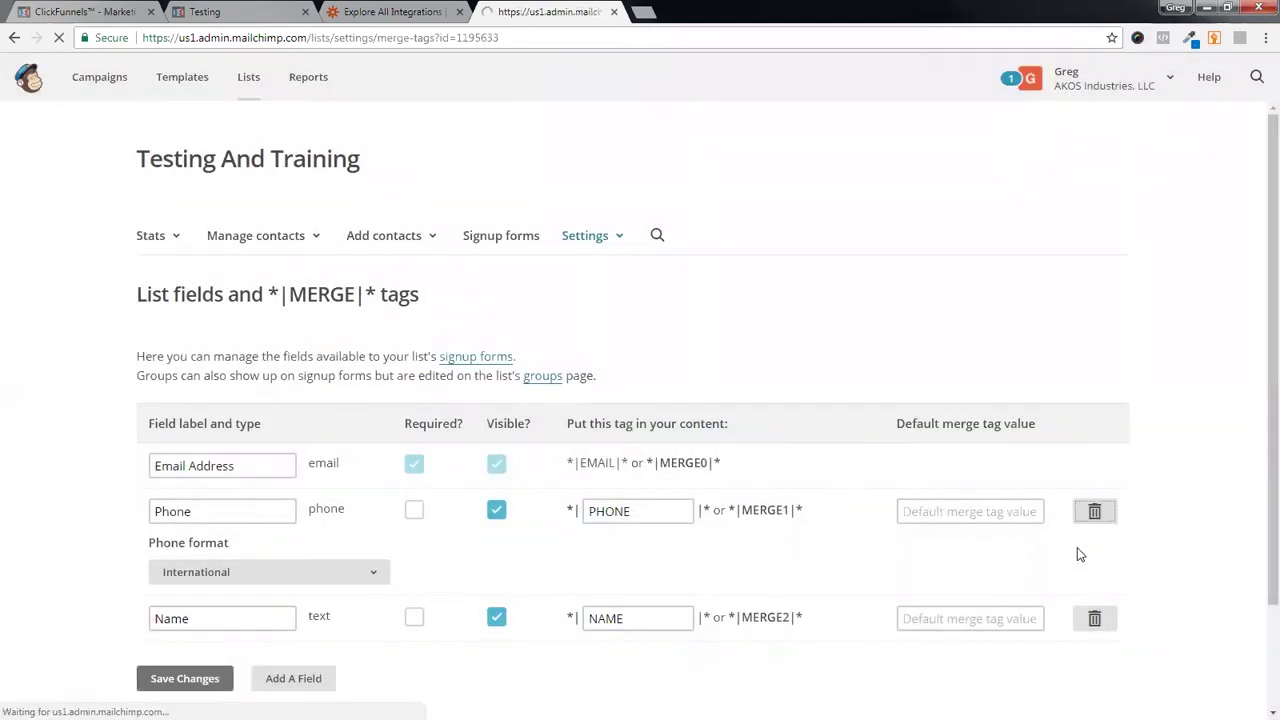
{"action": "left_click", "coordinate": [1094, 583]}
{"action": "left_click", "coordinate": [450, 410]}
{"action": "left_click", "coordinate": [440, 430]}
{"action": "left_click", "coordinate": [428, 491]}
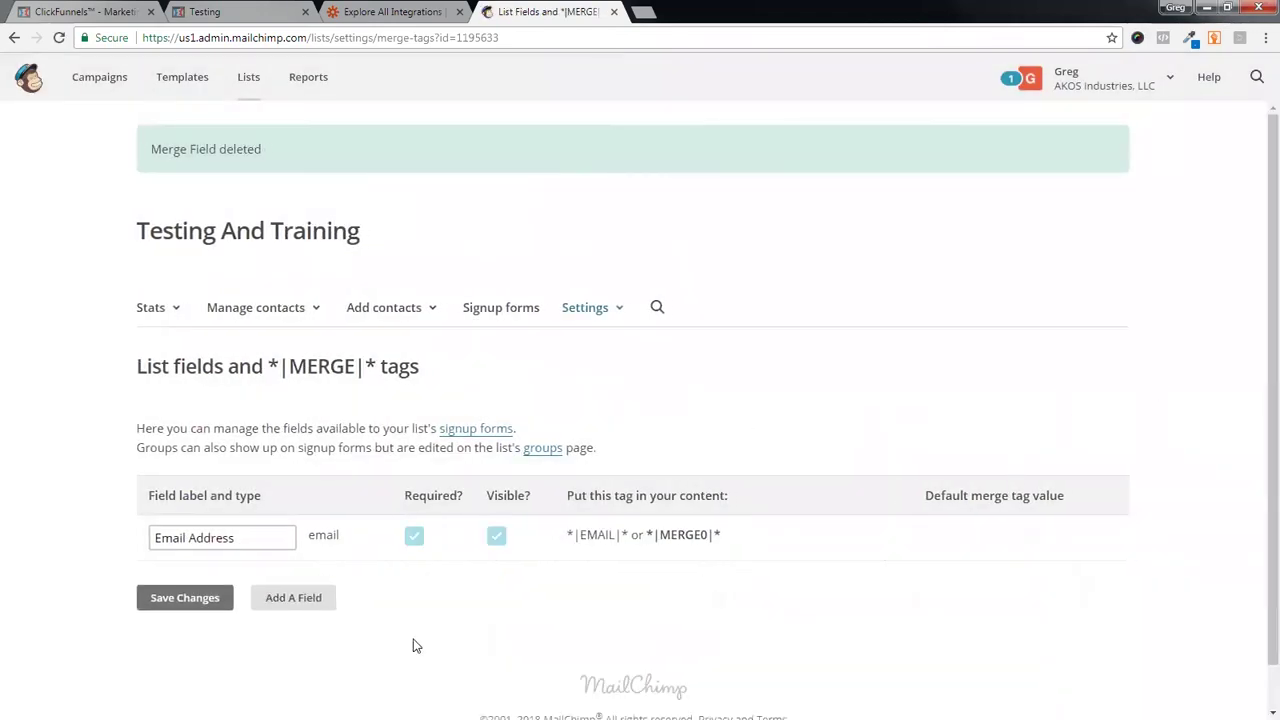
{"action": "scroll", "coordinate": [686, 594], "scroll_direction": "down", "scroll_amount": 1}
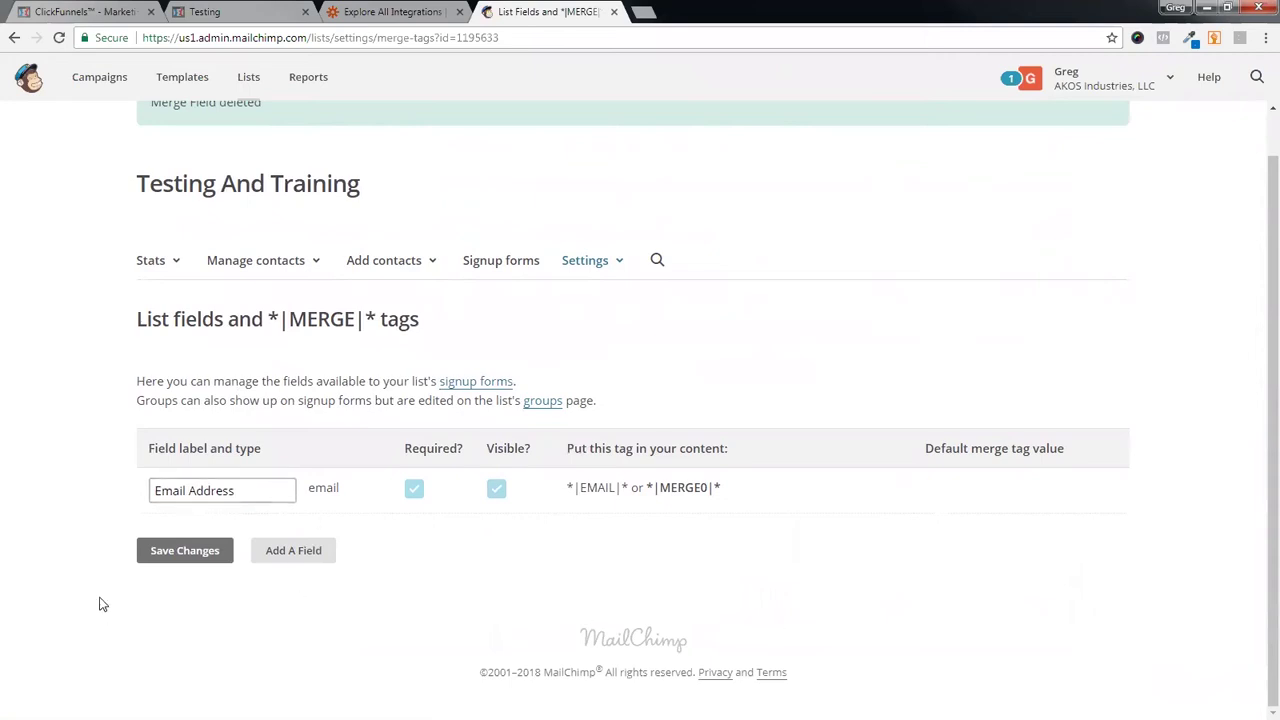
- Add a text field labelled Name with the merge tag NAME
{"action": "left_click", "coordinate": [236, 12]}
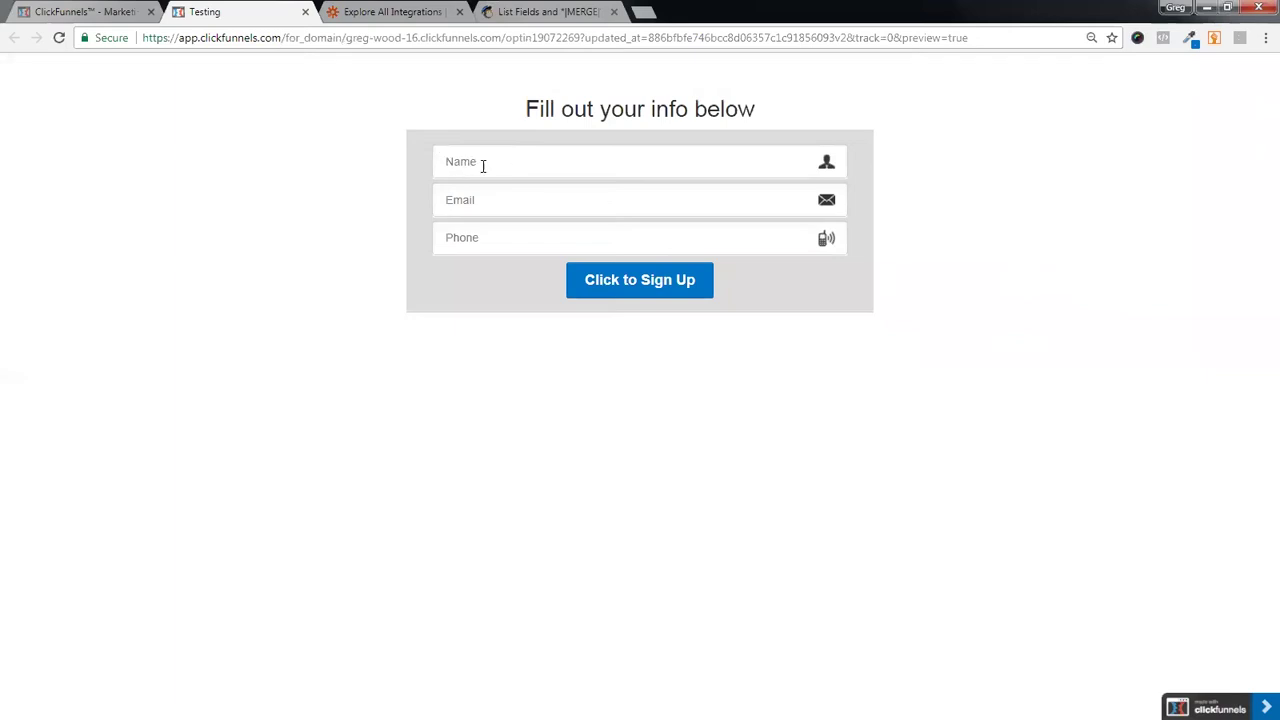
{"action": "left_click", "coordinate": [503, 14]}
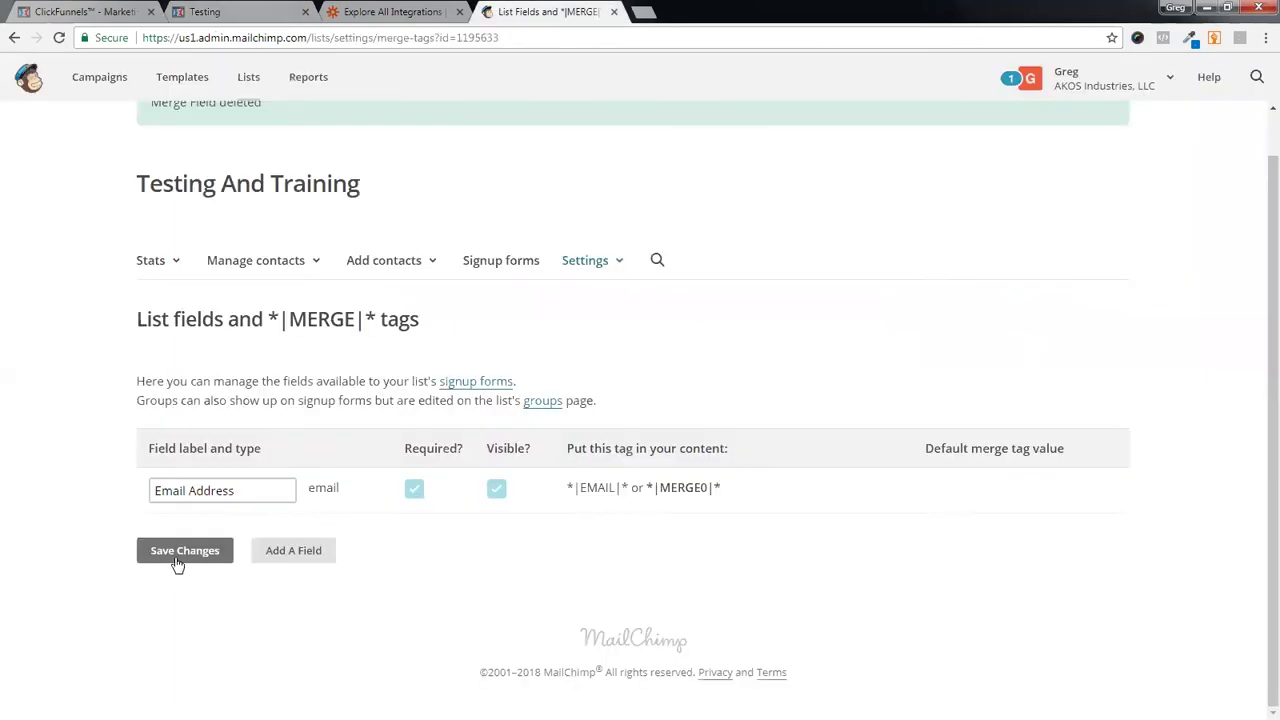
{"action": "left_click", "coordinate": [300, 556]}
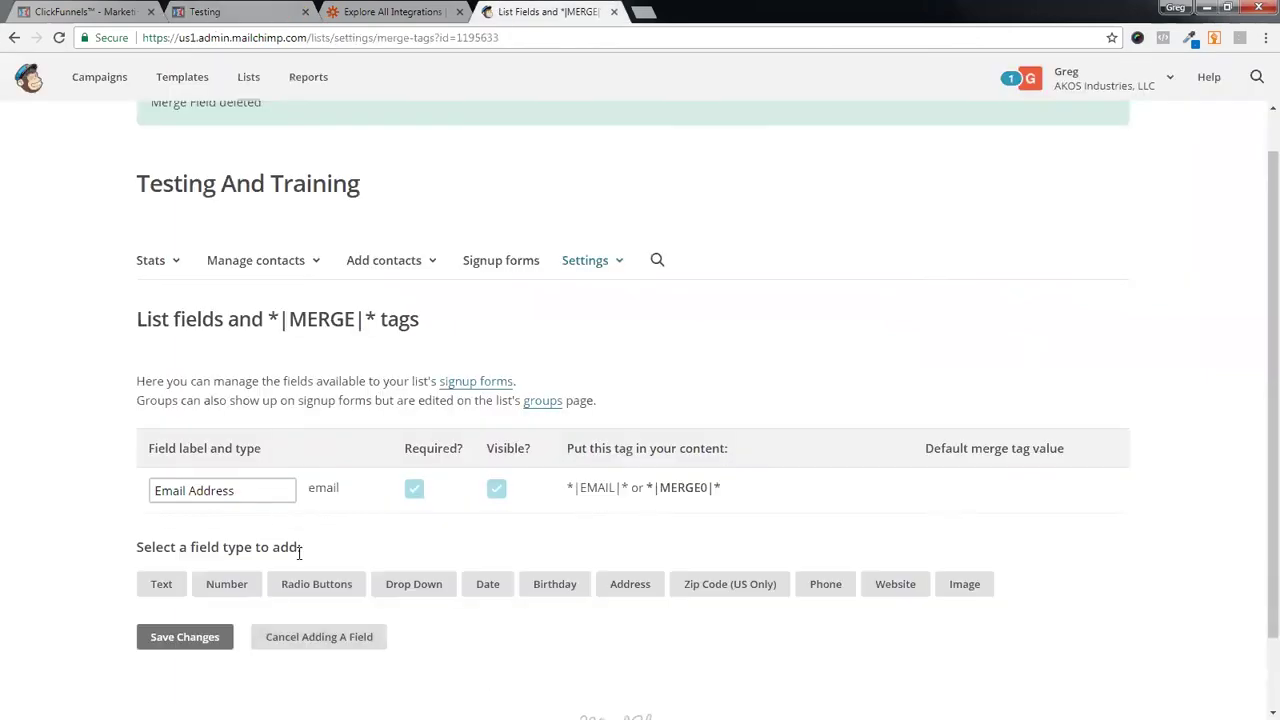
{"action": "left_click", "coordinate": [160, 586]}
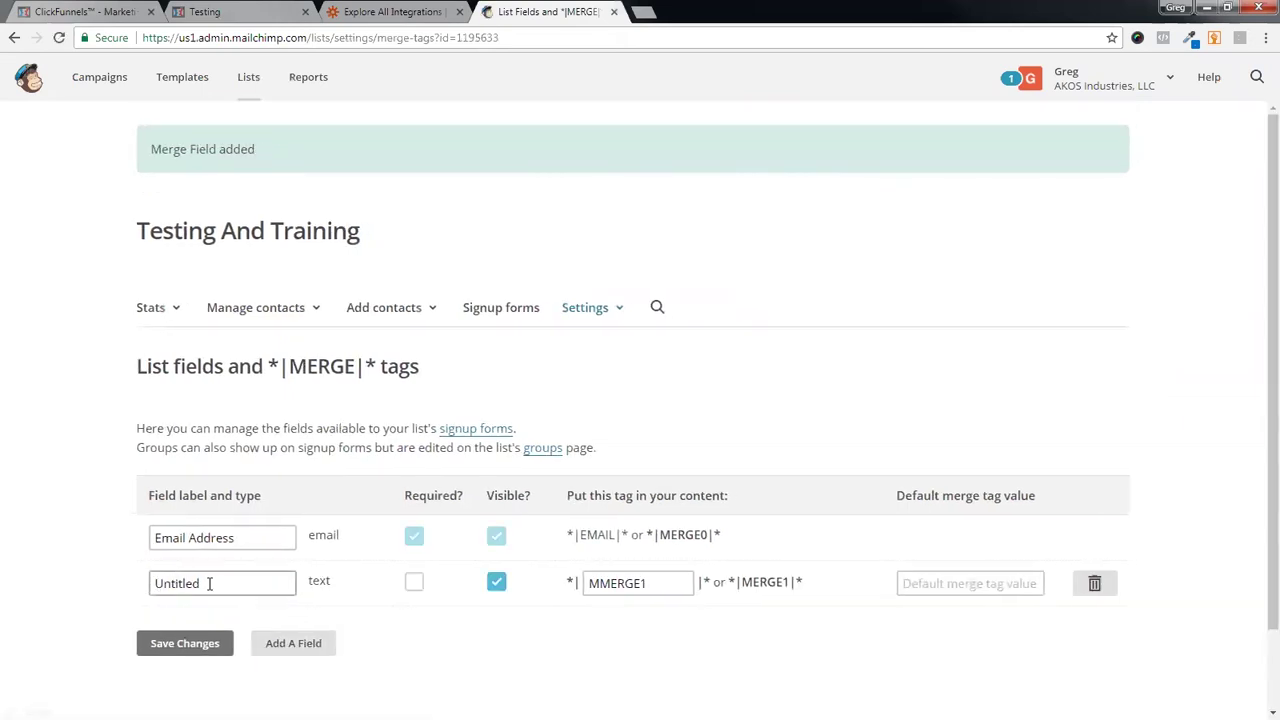
{"action": "double_click", "coordinate": [209, 583]}
{"action": "type", "text": "Name"}
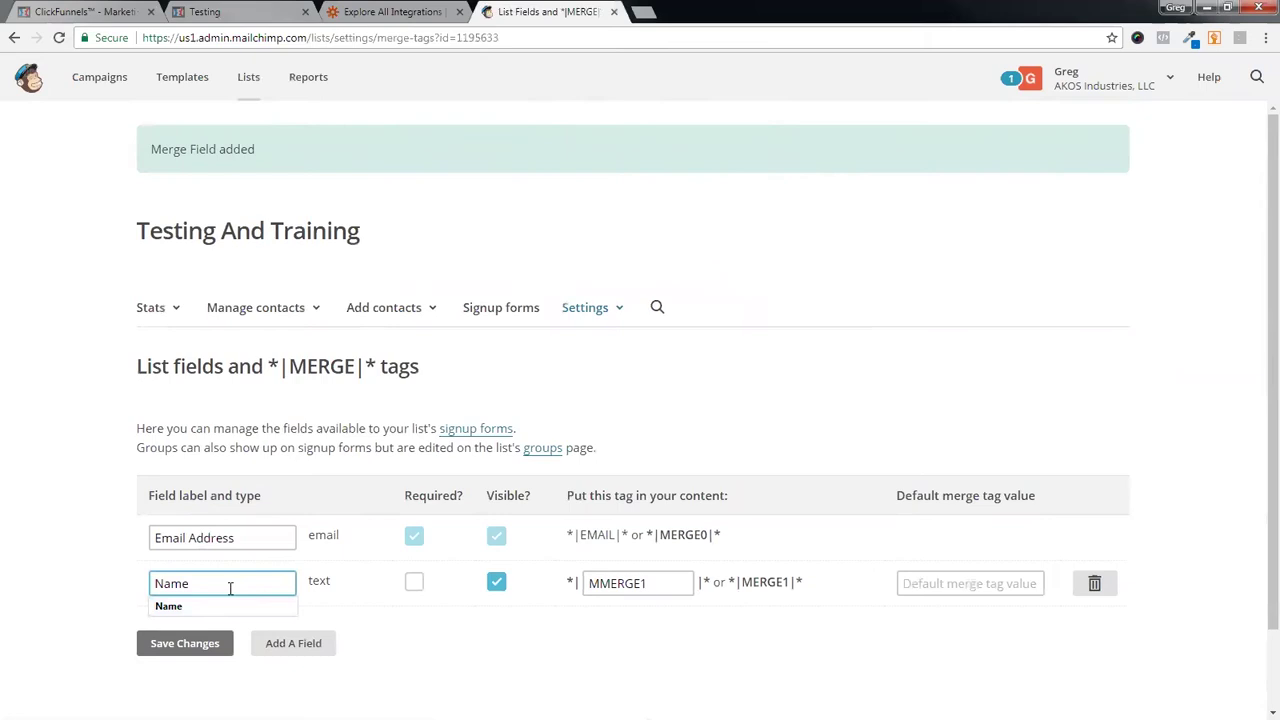
{"action": "left_click", "coordinate": [648, 620]}
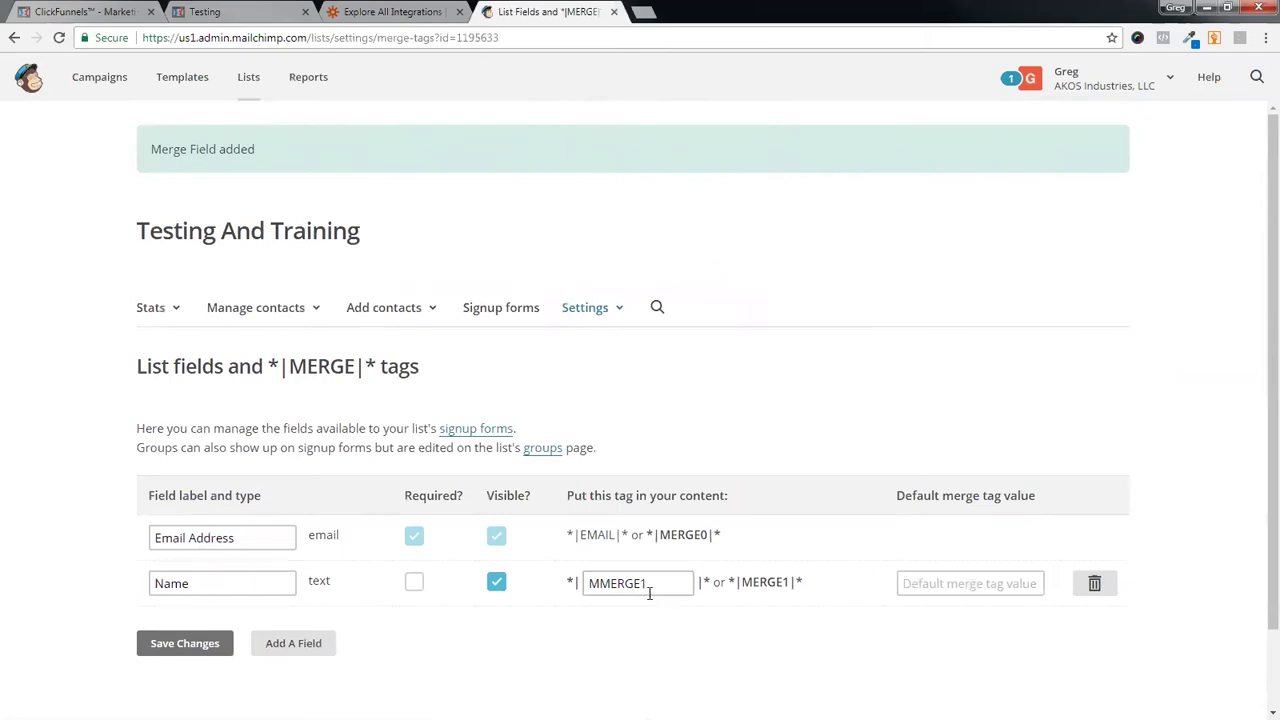
{"action": "left_click_drag", "start_coordinate": [656, 585], "coordinate": [582, 597]}
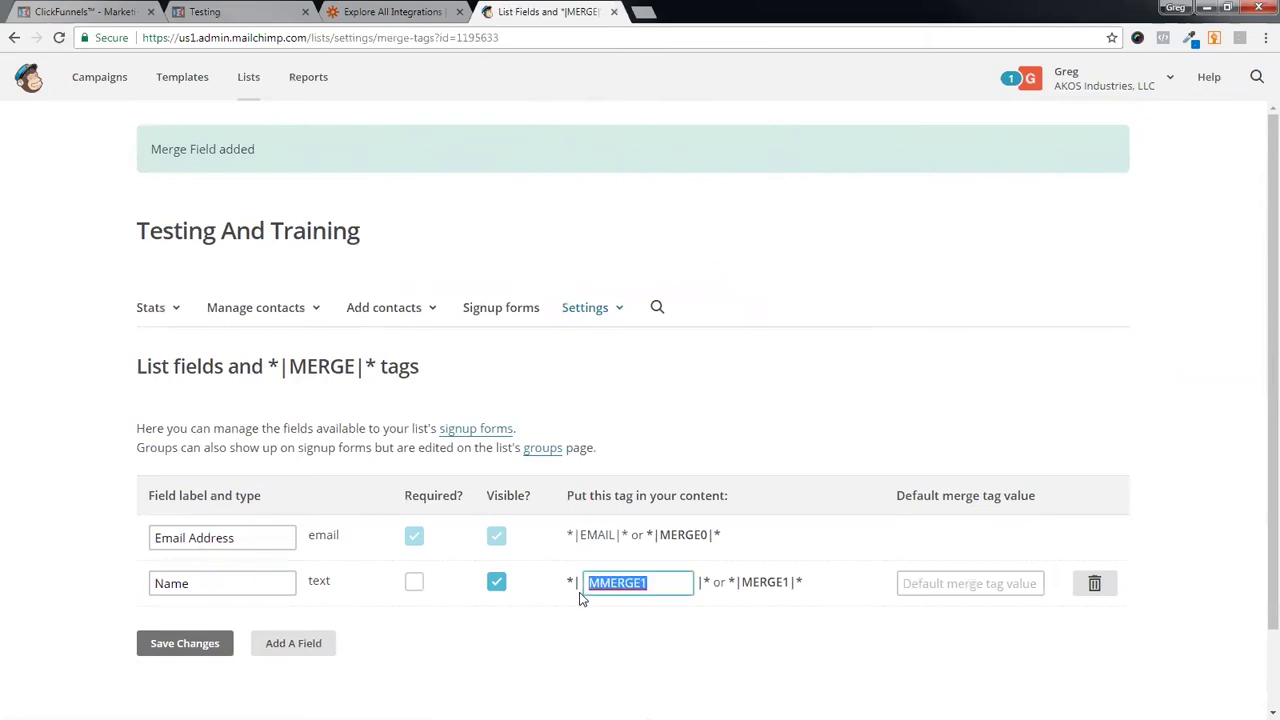
{"action": "type", "text": "NAME"}
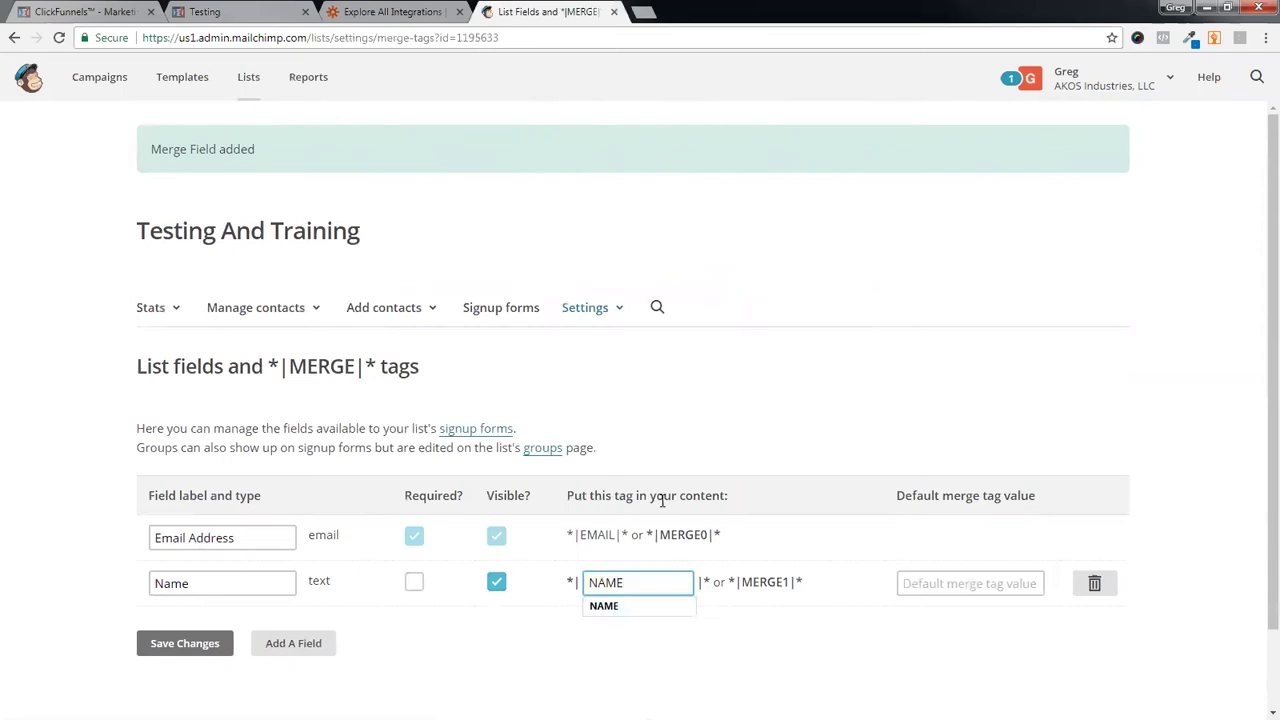
{"action": "left_click", "coordinate": [680, 654]}
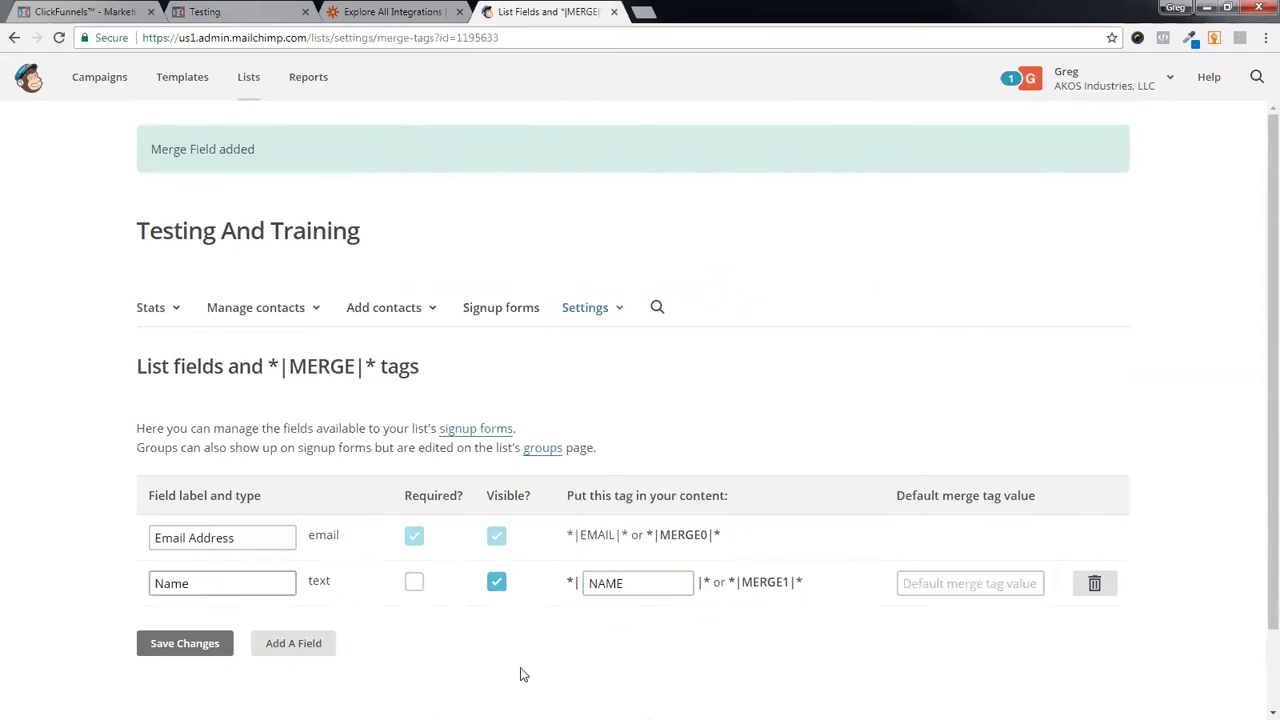
- Recheck the opt-in form's fields and start adding another list field
{"action": "left_click", "coordinate": [214, 12]}
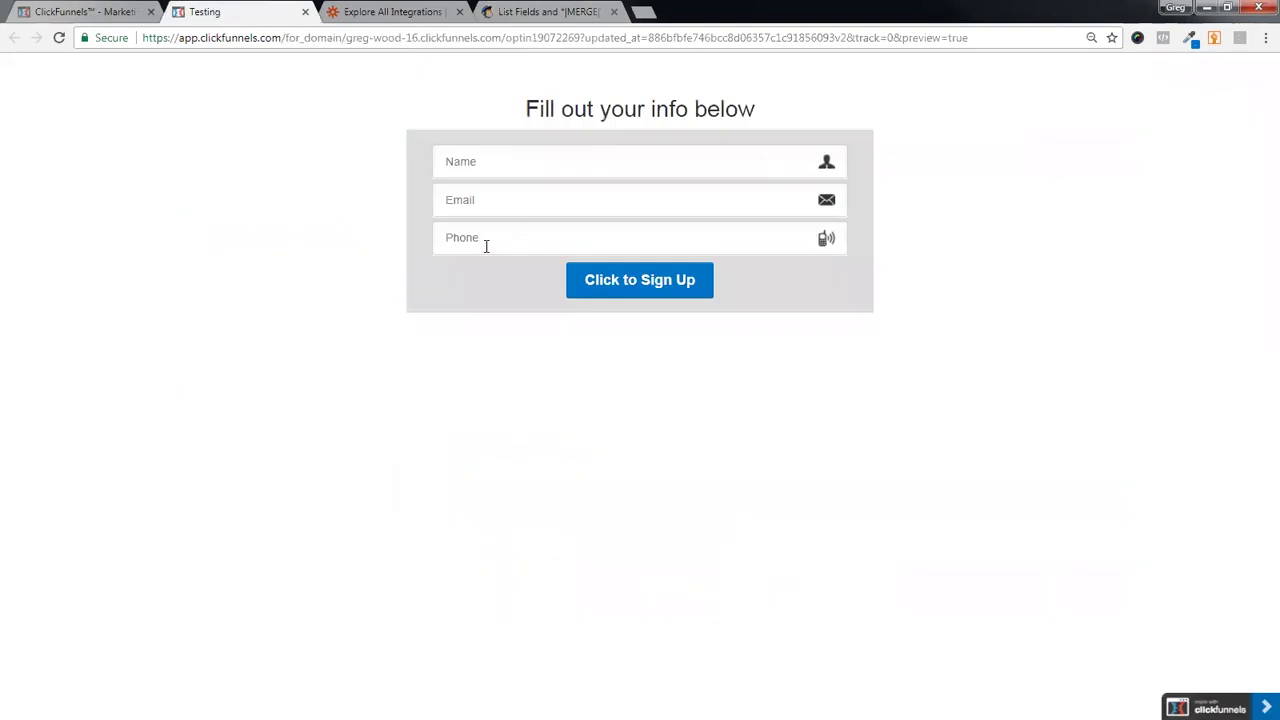
{"action": "left_click", "coordinate": [505, 12]}
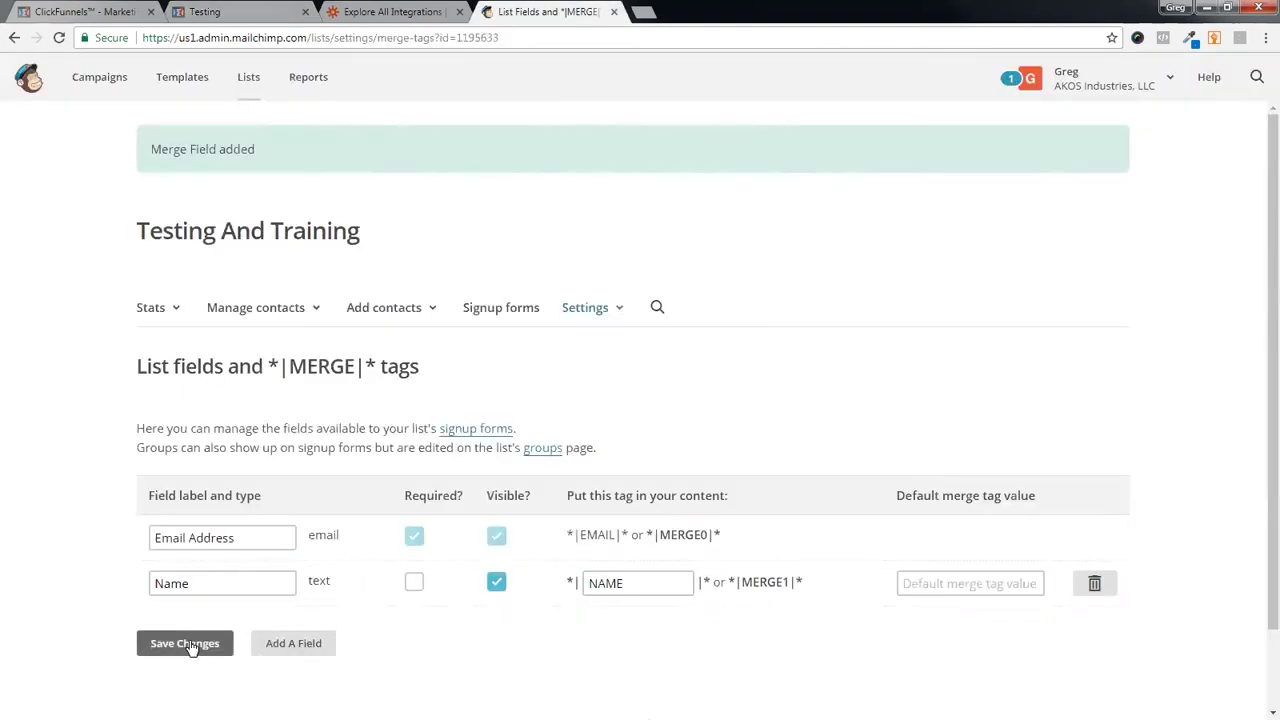
{"action": "left_click", "coordinate": [298, 645]}
{"action": "scroll", "coordinate": [477, 620], "scroll_direction": "down", "scroll_amount": 2}
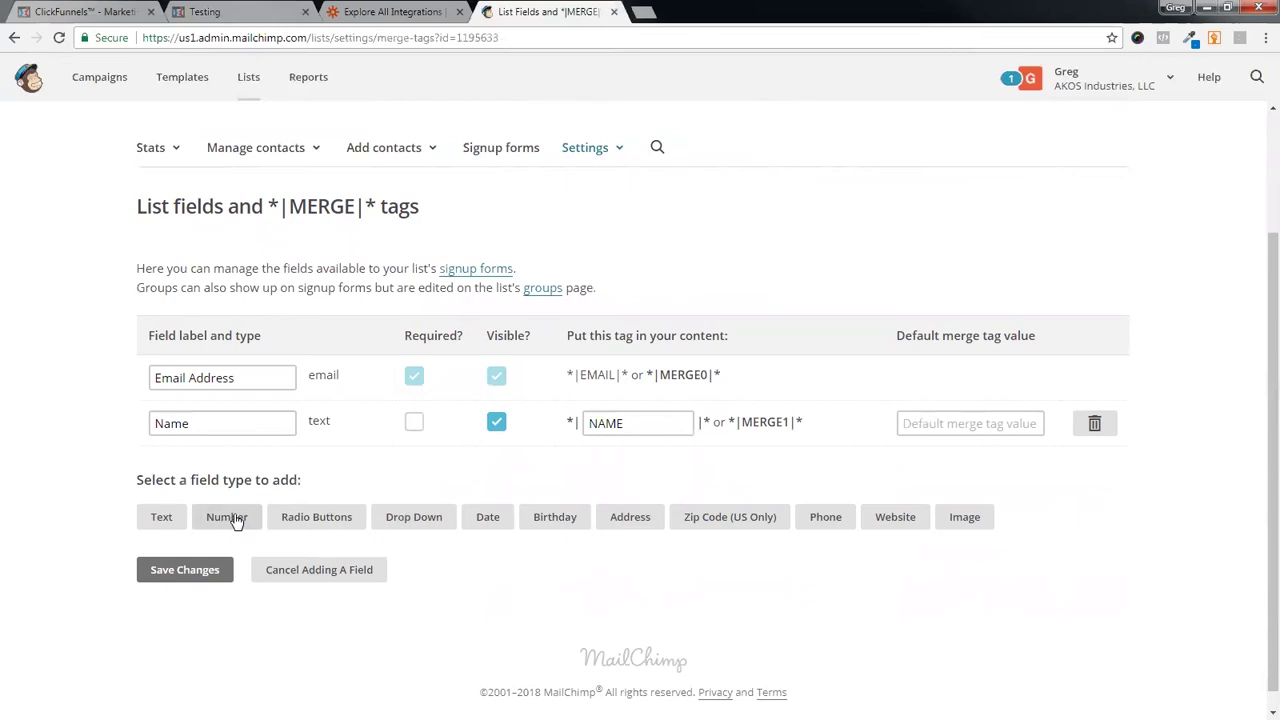
- Add a Phone field in International format with the merge tag PHONE
{"action": "left_click", "coordinate": [826, 520]}
{"action": "scroll", "coordinate": [591, 543], "scroll_direction": "down", "scroll_amount": 2}
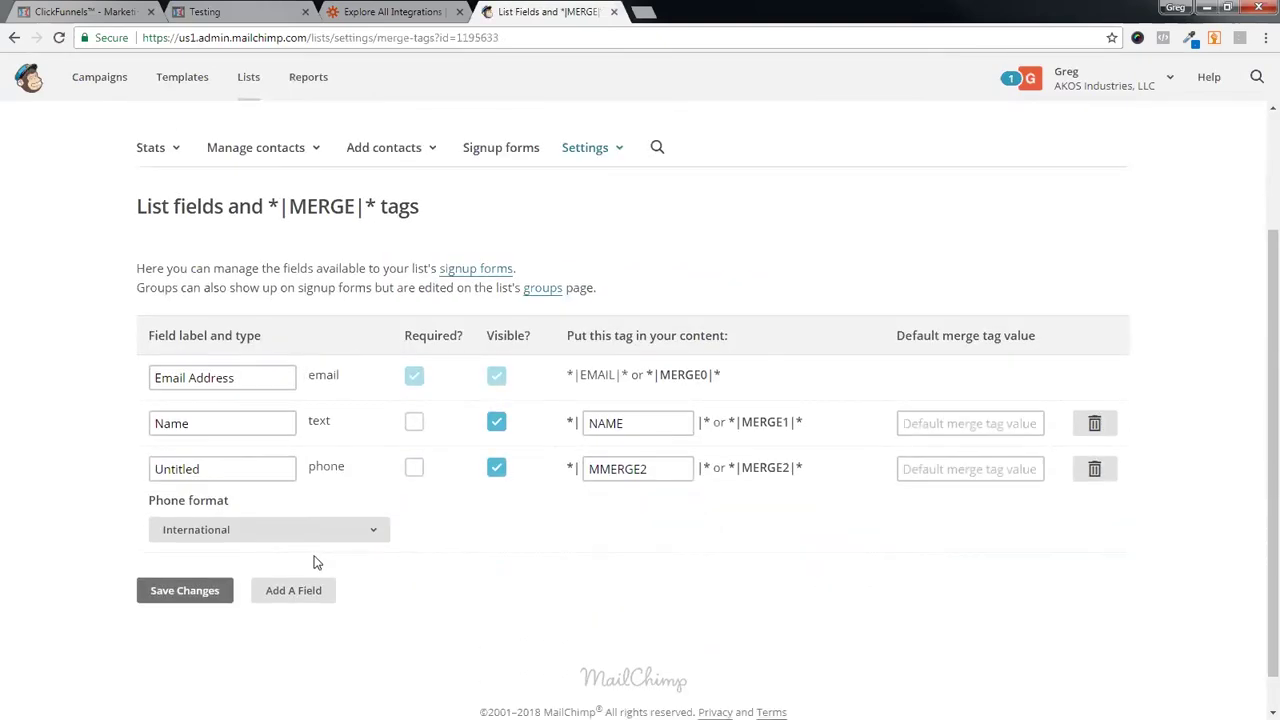
{"action": "left_click", "coordinate": [250, 531]}
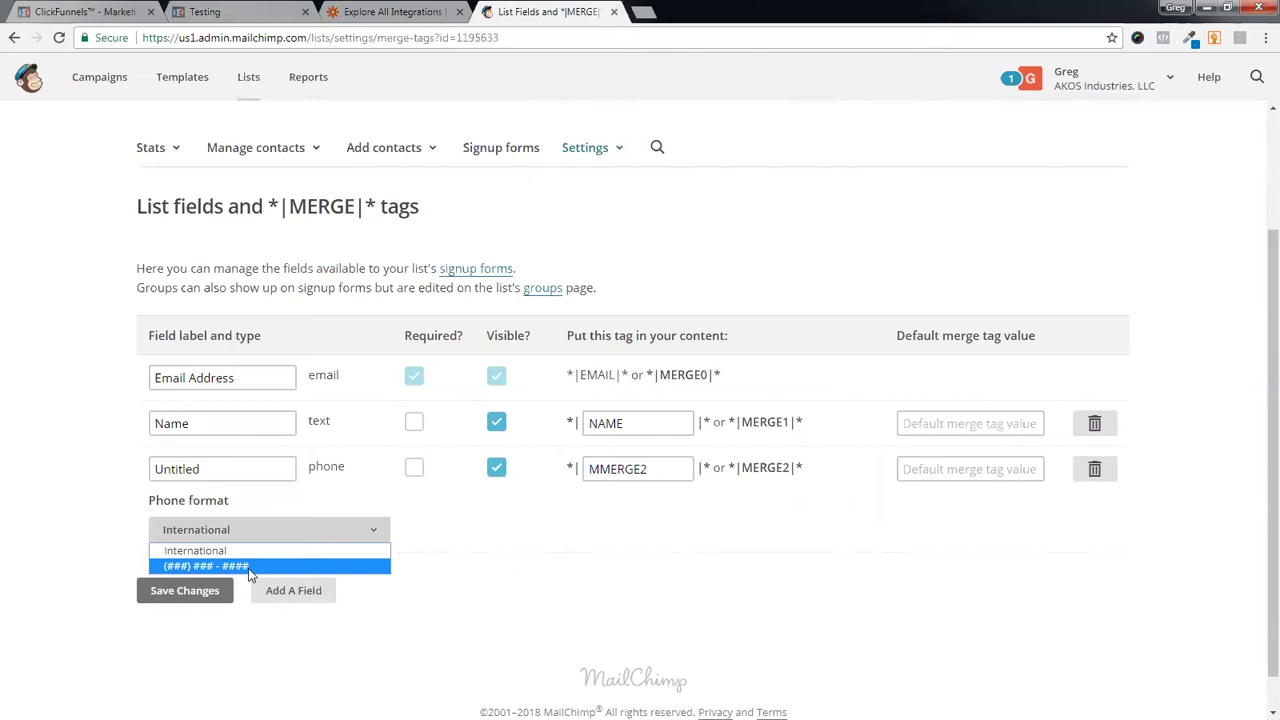
{"action": "left_click", "coordinate": [225, 551]}
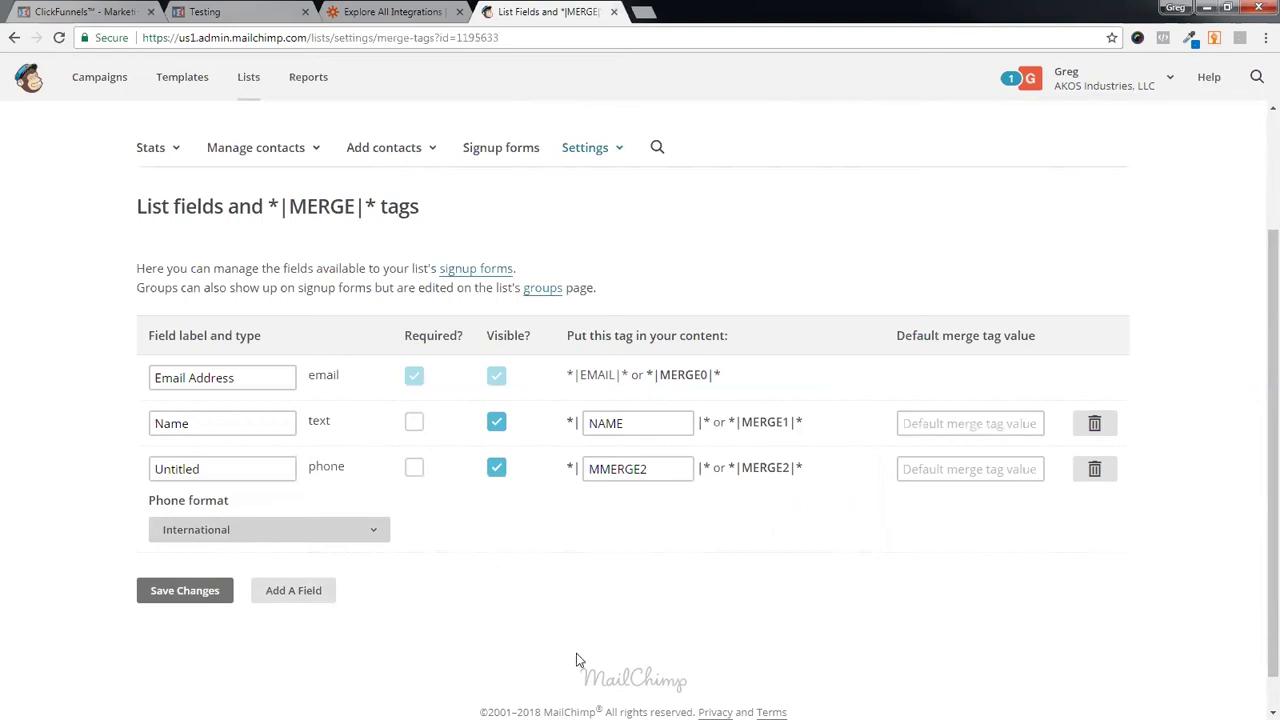
{"action": "double_click", "coordinate": [198, 462]}
{"action": "type", "text": "Phone"}
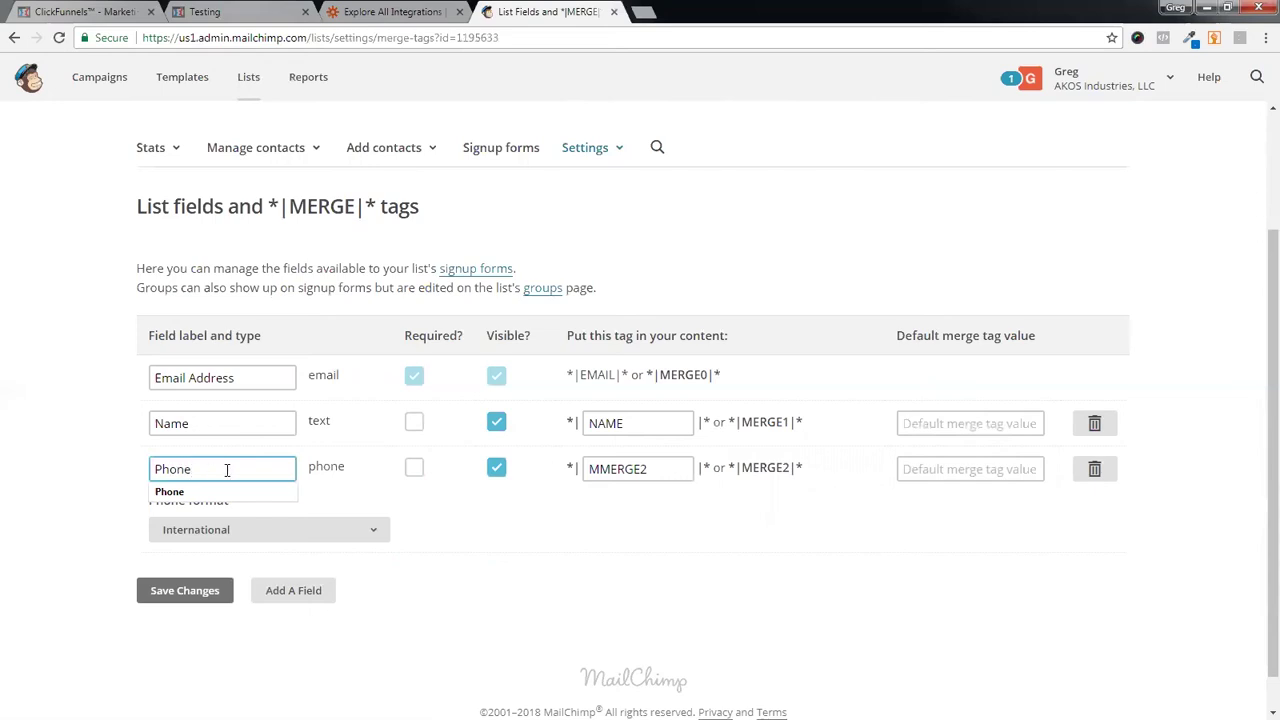
{"action": "double_click", "coordinate": [645, 468]}
{"action": "type", "text": "PHONE"}
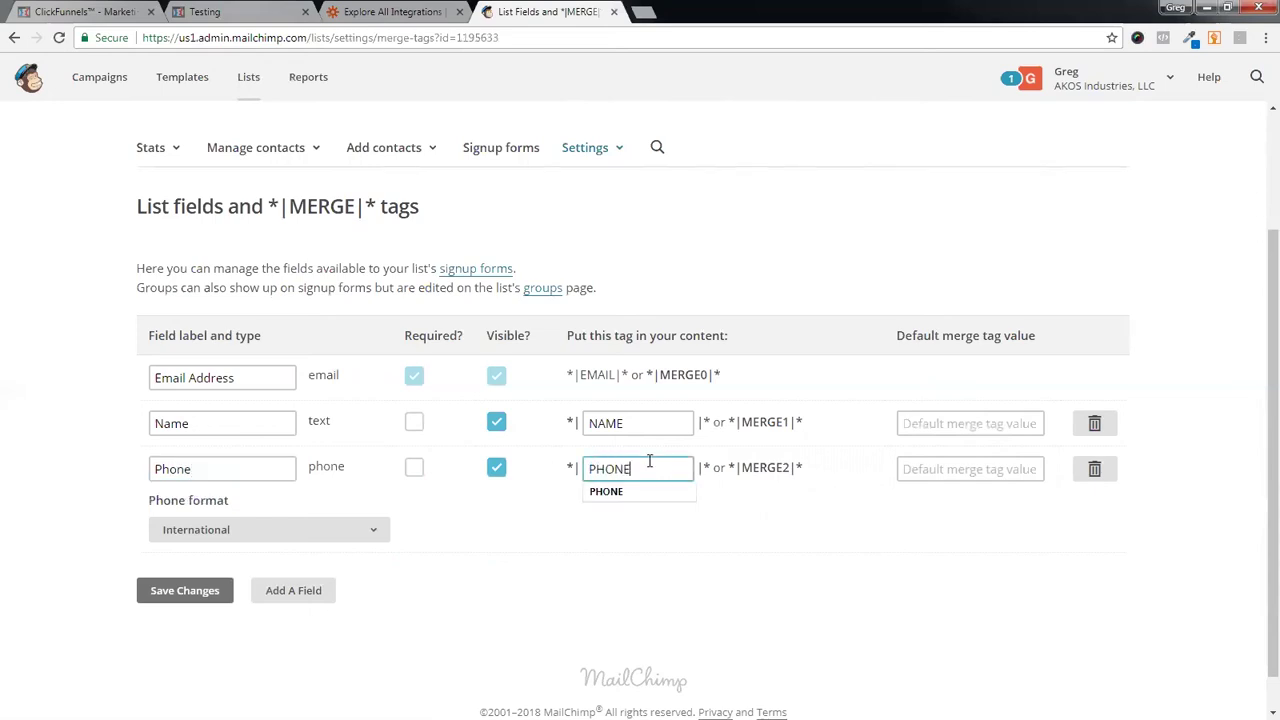
{"action": "left_click", "coordinate": [686, 548]}
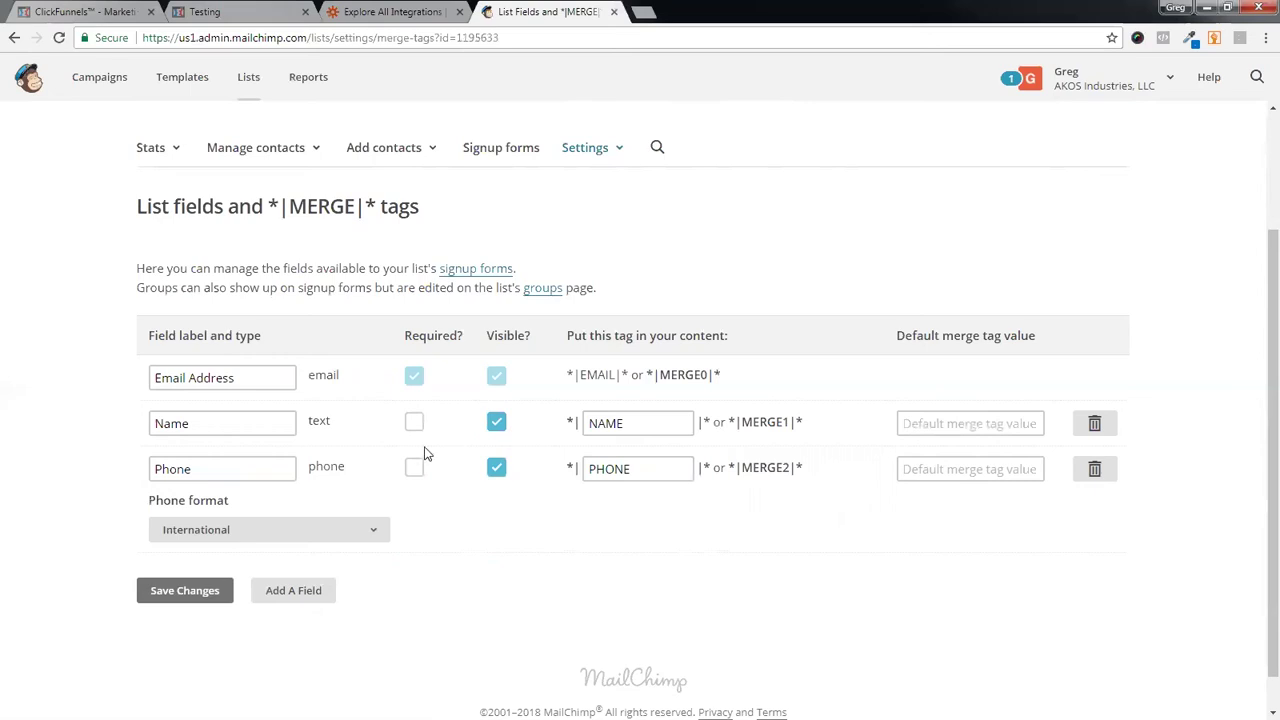
- Save the list field changes, glance at the ClickFunnels opt-in page, then go to Zapier
{"action": "left_click", "coordinate": [190, 594]}
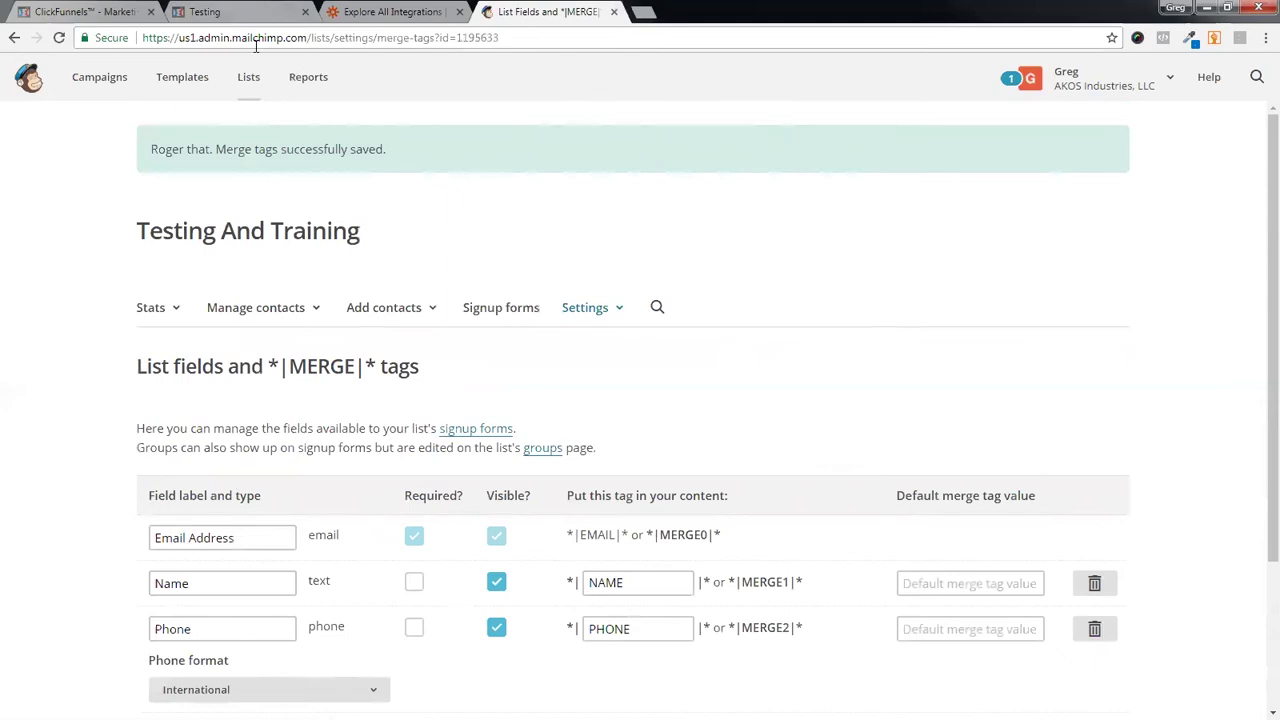
{"action": "left_click", "coordinate": [213, 14]}
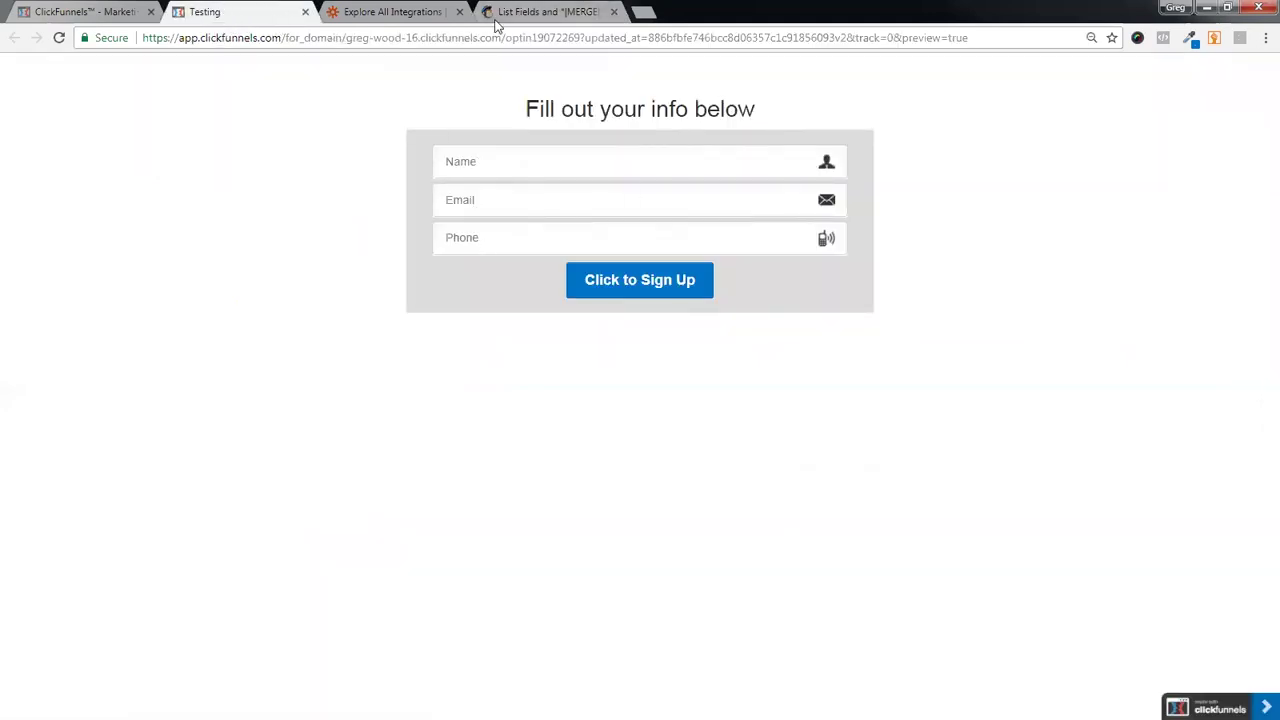
{"action": "left_click", "coordinate": [545, 12]}
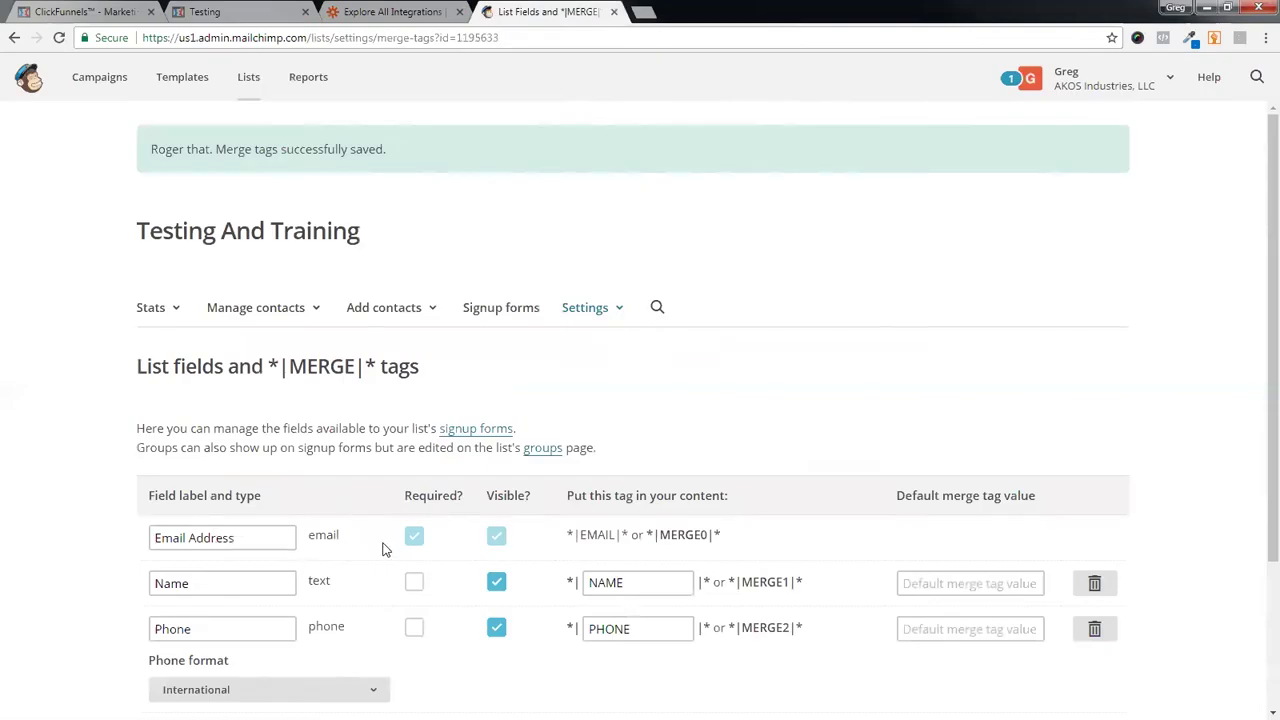
{"action": "left_click", "coordinate": [398, 14]}
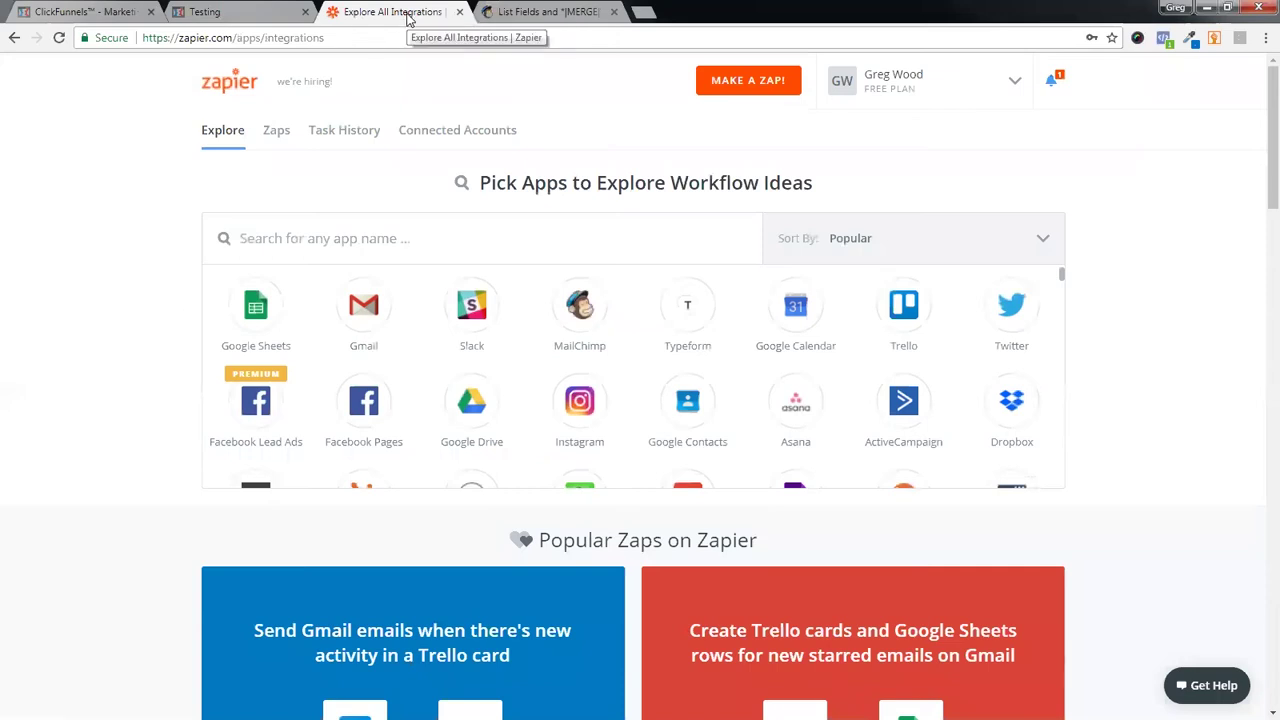
- Start a new zap with ClickFunnels as the trigger app and New Contact Activity as the event
{"action": "left_click", "coordinate": [741, 79]}
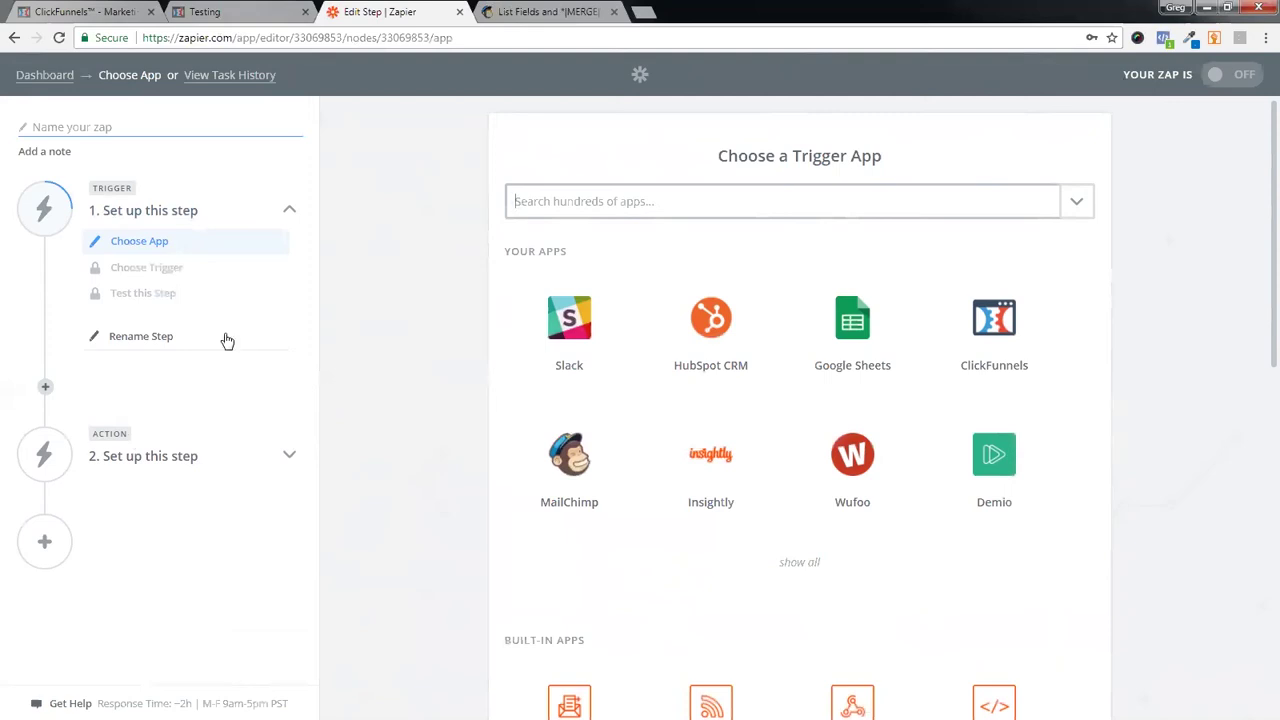
{"action": "left_click", "coordinate": [50, 13]}
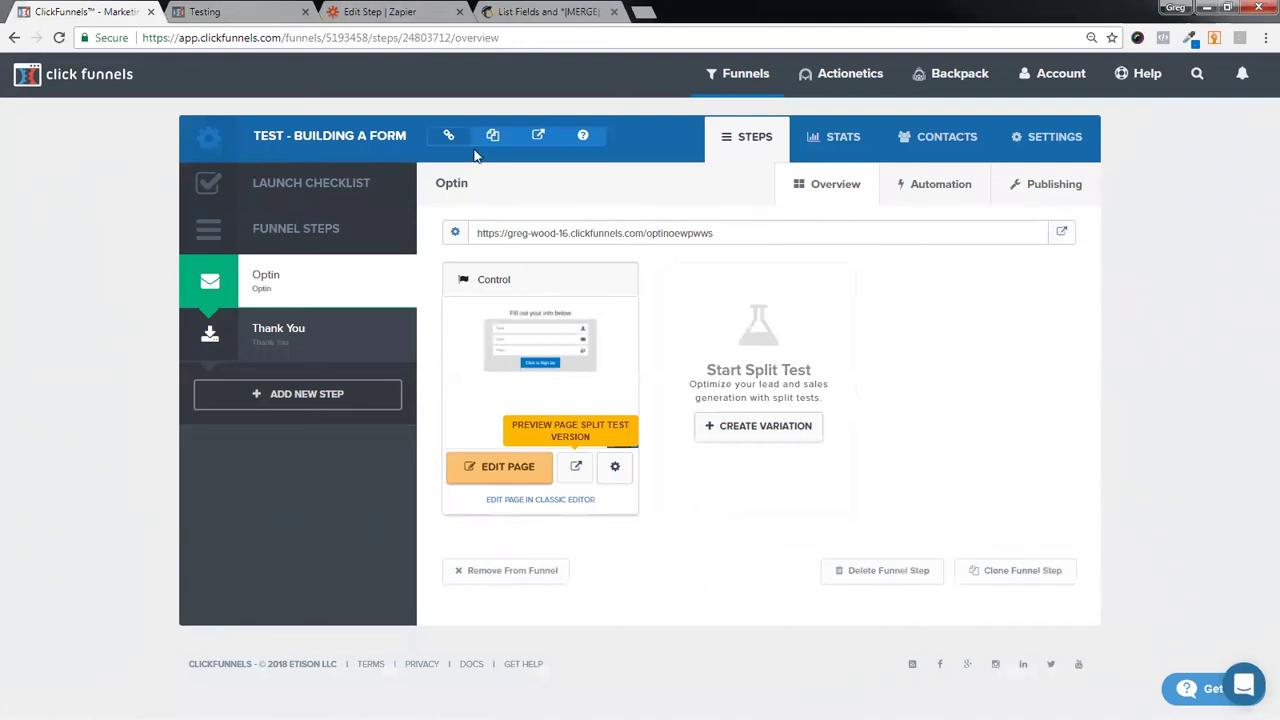
{"action": "left_click", "coordinate": [383, 14]}
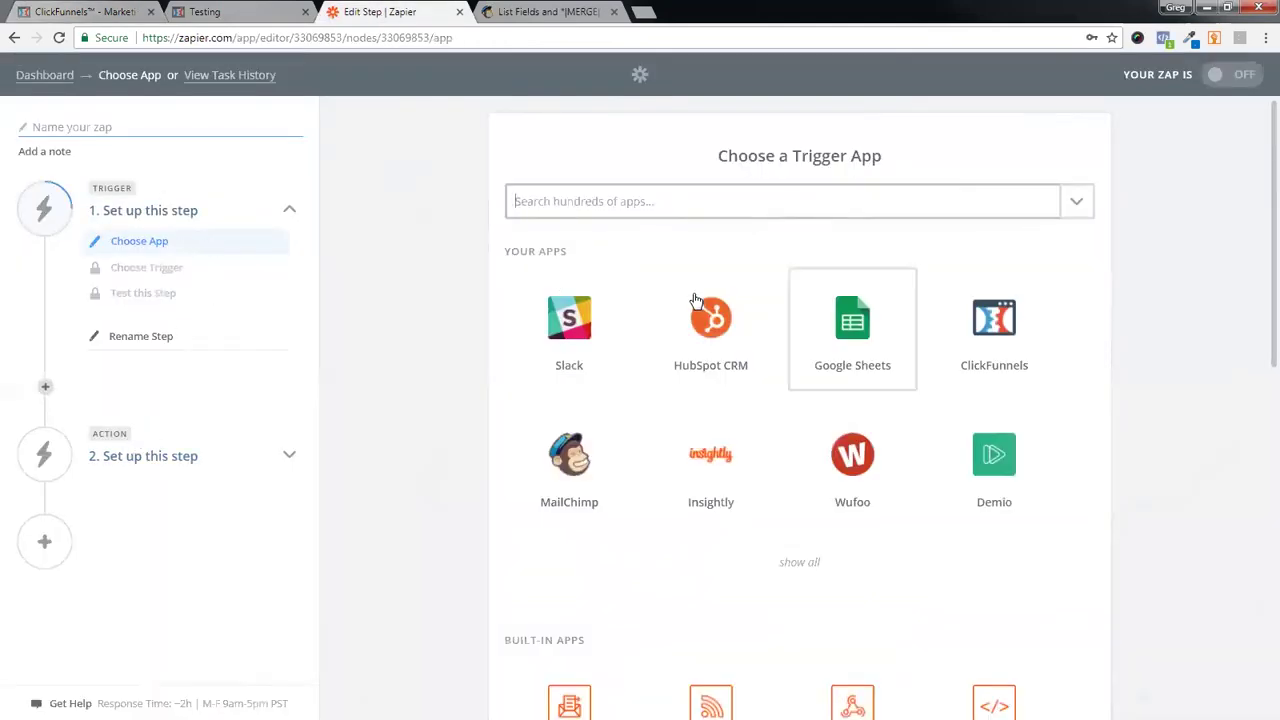
{"action": "left_click", "coordinate": [994, 325]}
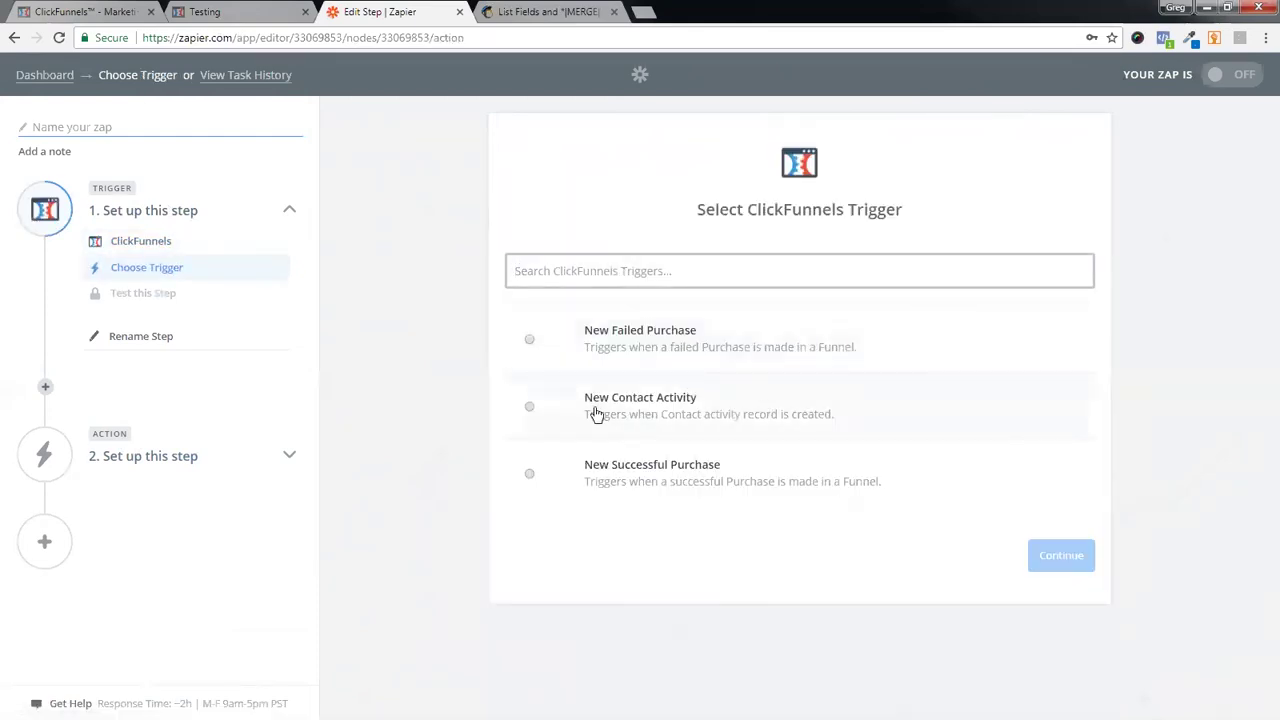
{"action": "left_click", "coordinate": [528, 411]}
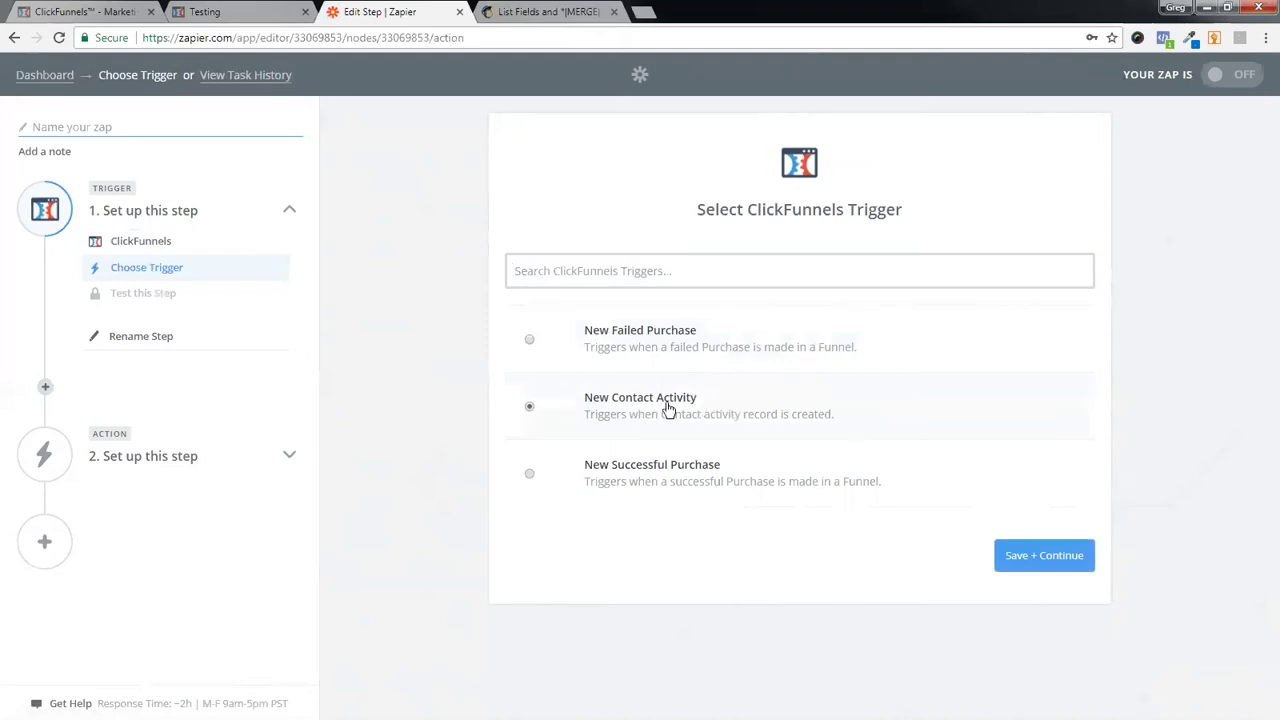
- Connect the ClickFunnels #2 account and watch the Test - Building A Form funnel
{"action": "left_click", "coordinate": [1050, 550]}
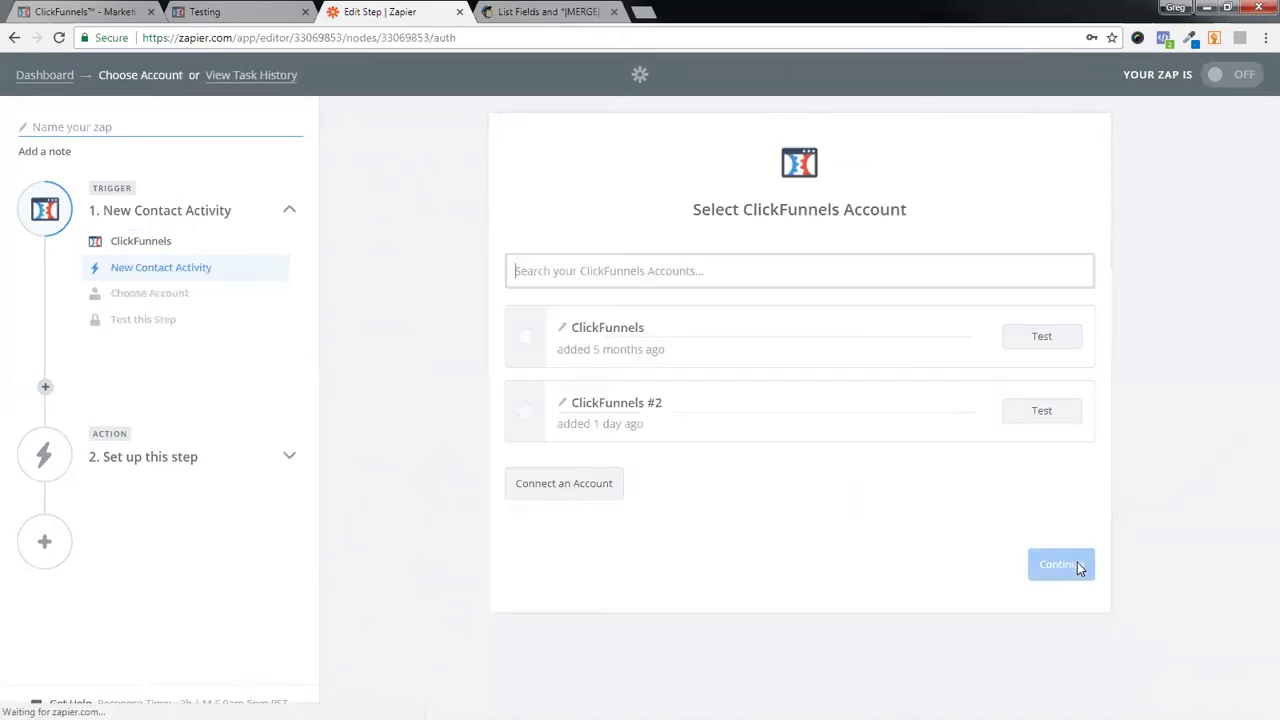
{"action": "left_click", "coordinate": [525, 420]}
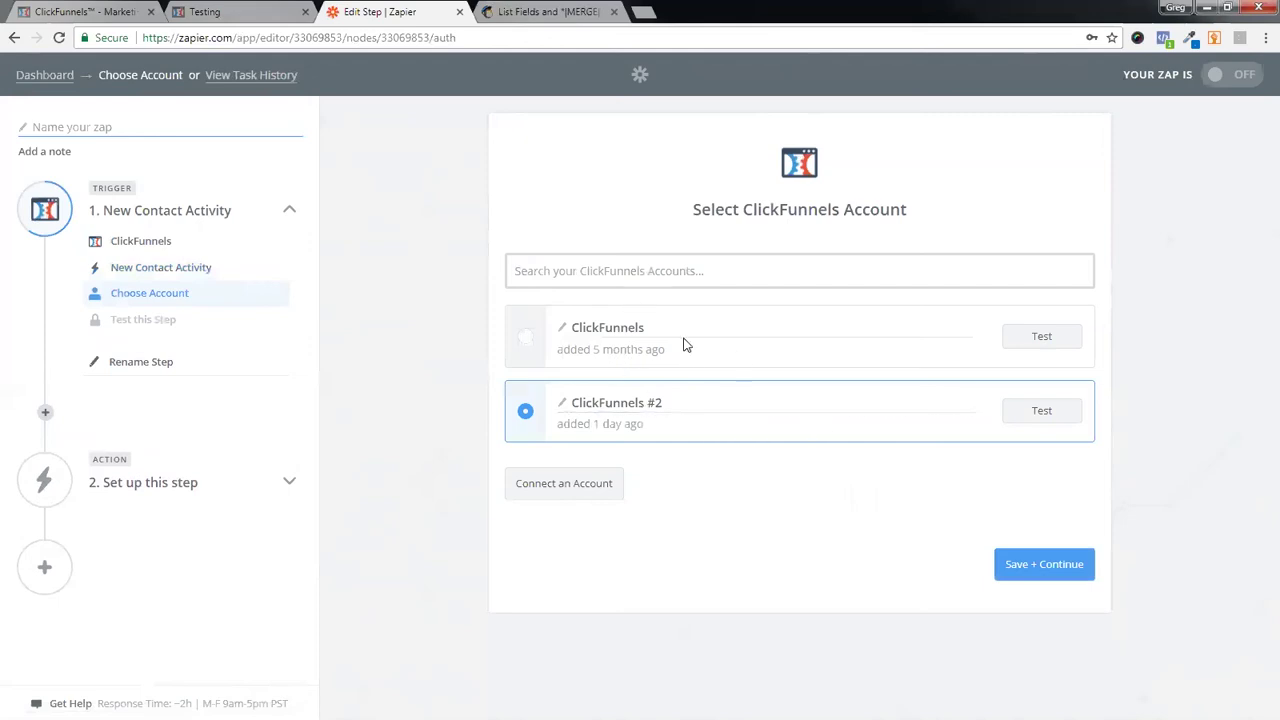
{"action": "left_click", "coordinate": [1028, 563]}
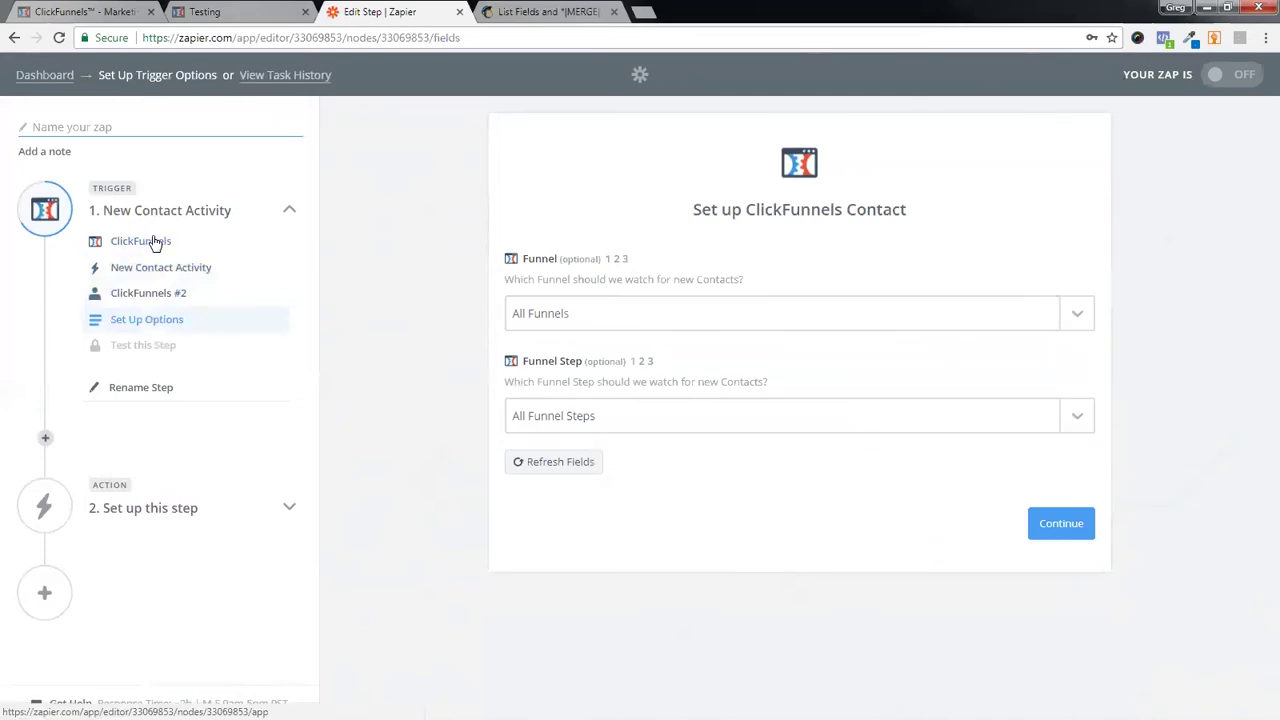
{"action": "left_click", "coordinate": [1078, 315]}
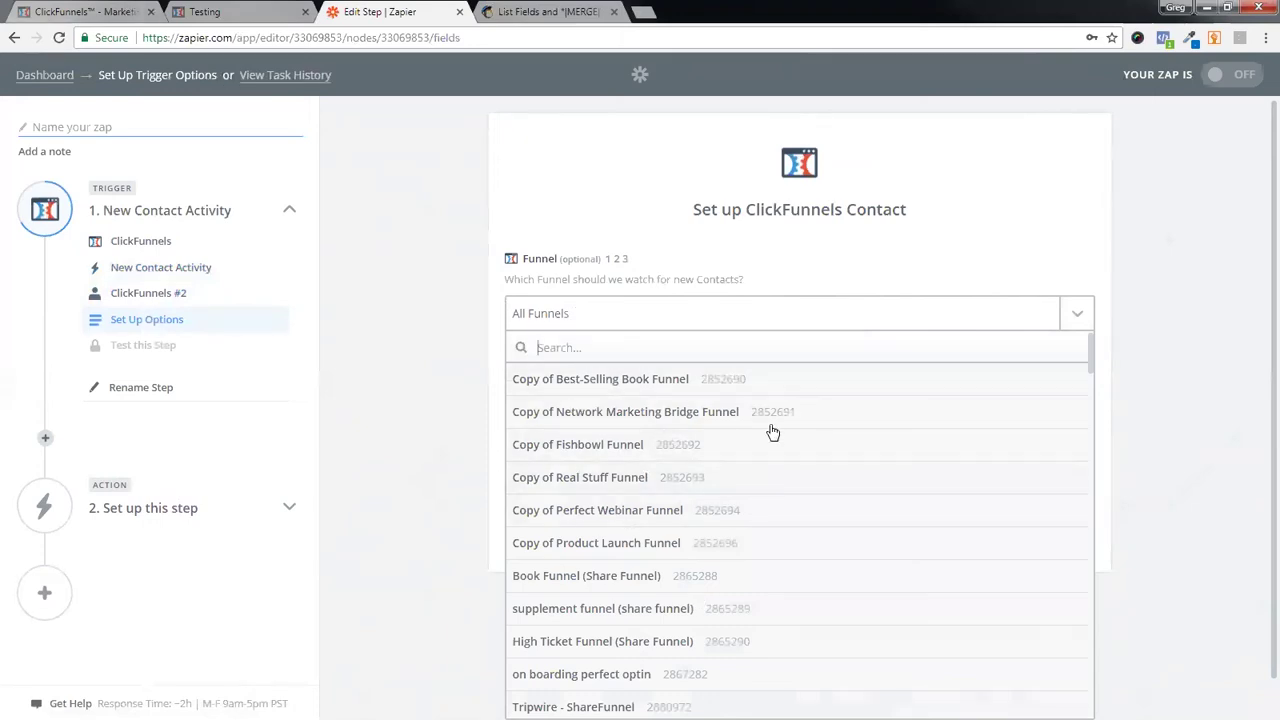
{"action": "scroll", "coordinate": [803, 480], "scroll_direction": "down", "scroll_amount": 6}
{"action": "scroll", "coordinate": [753, 487], "scroll_direction": "down", "scroll_amount": 15}
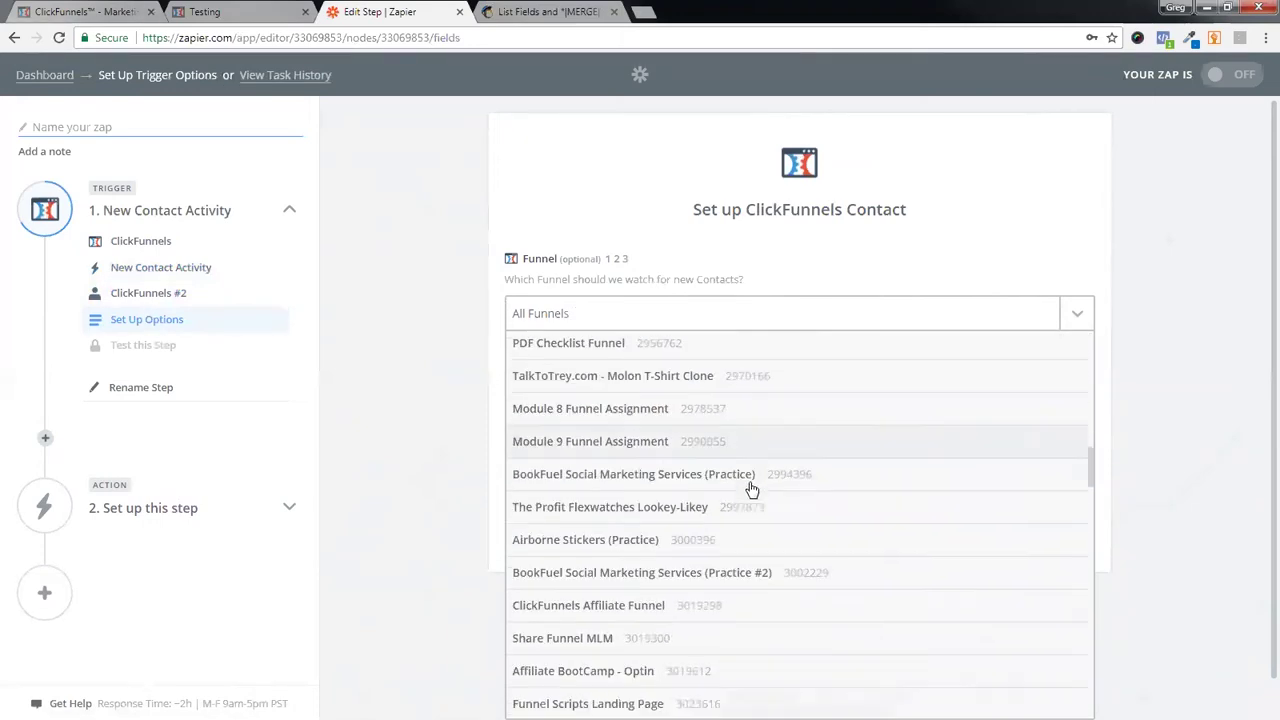
{"action": "scroll", "coordinate": [755, 493], "scroll_direction": "down", "scroll_amount": 5}
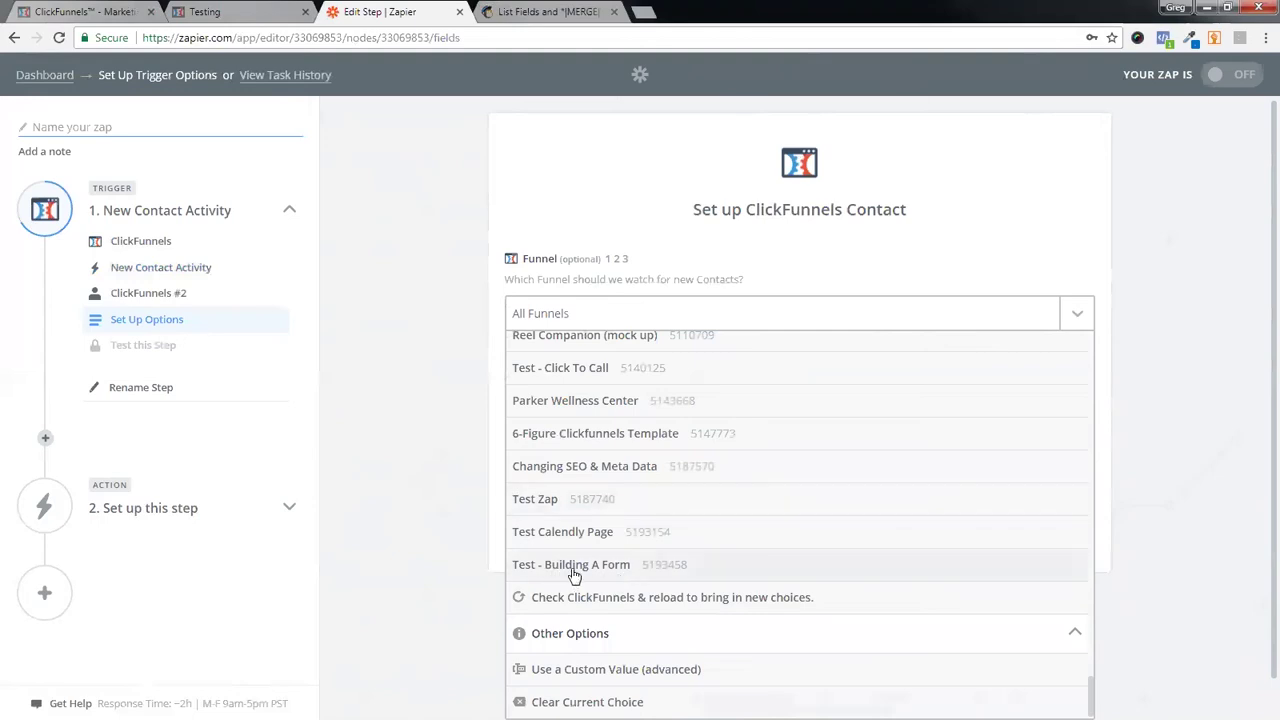
{"action": "left_click", "coordinate": [575, 565]}
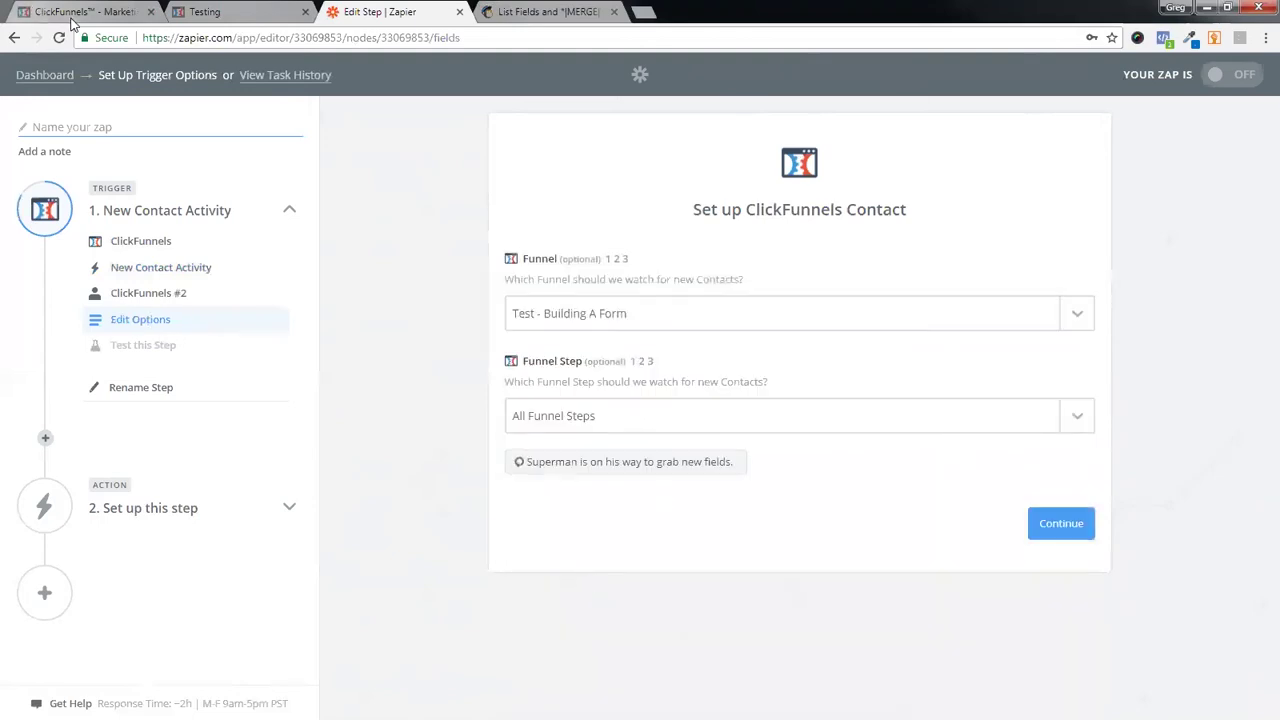
- Set the trigger's funnel step to Optin and continue to the trigger test
{"action": "left_click", "coordinate": [80, 12]}
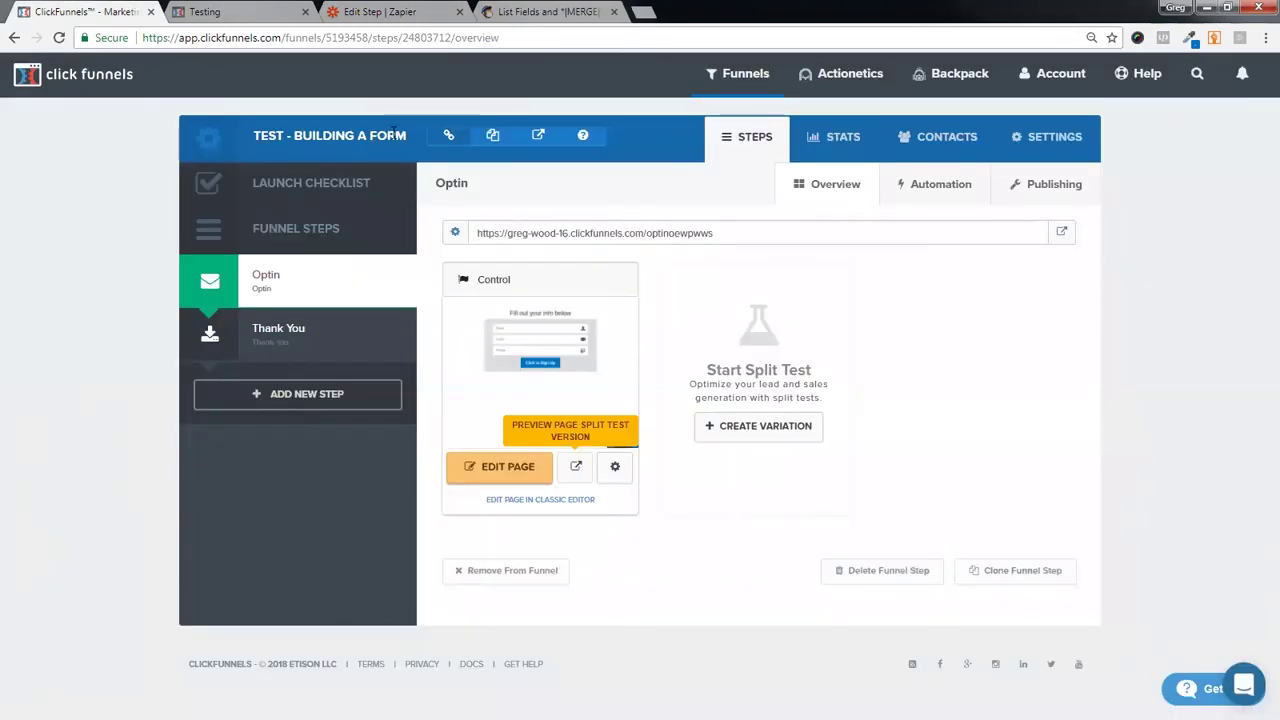
{"action": "left_click", "coordinate": [385, 12]}
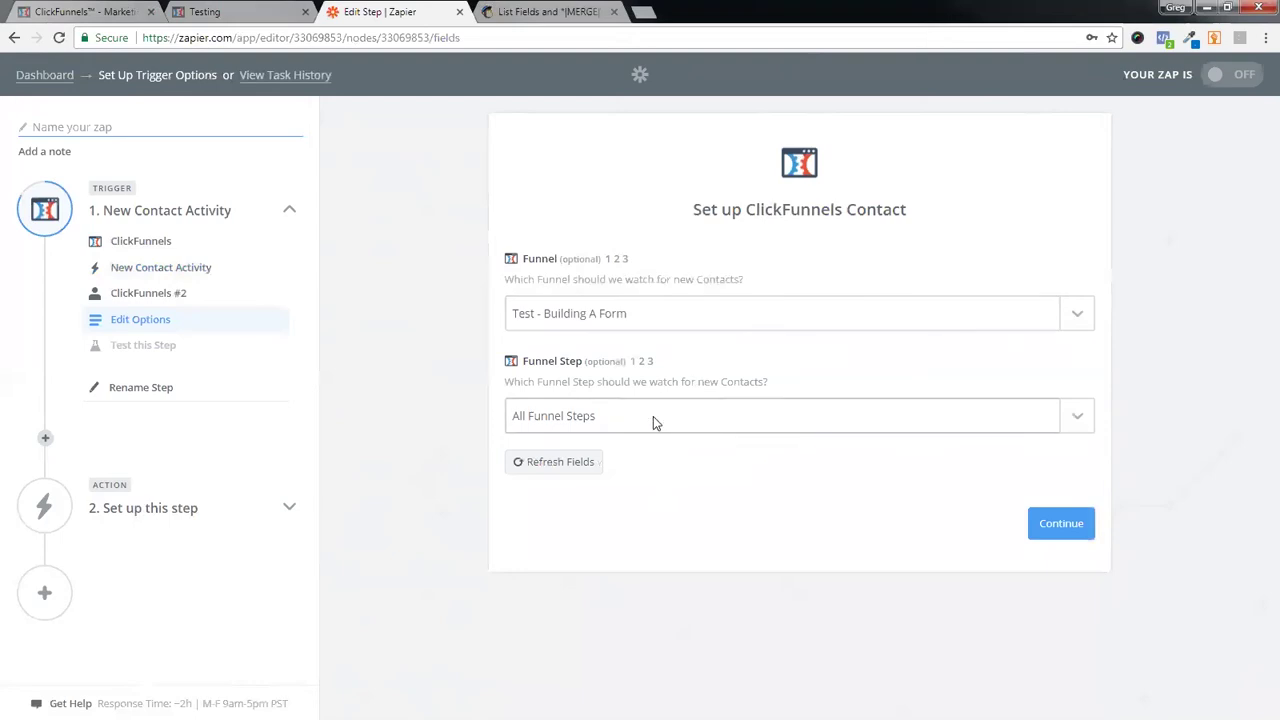
{"action": "left_click", "coordinate": [1077, 416]}
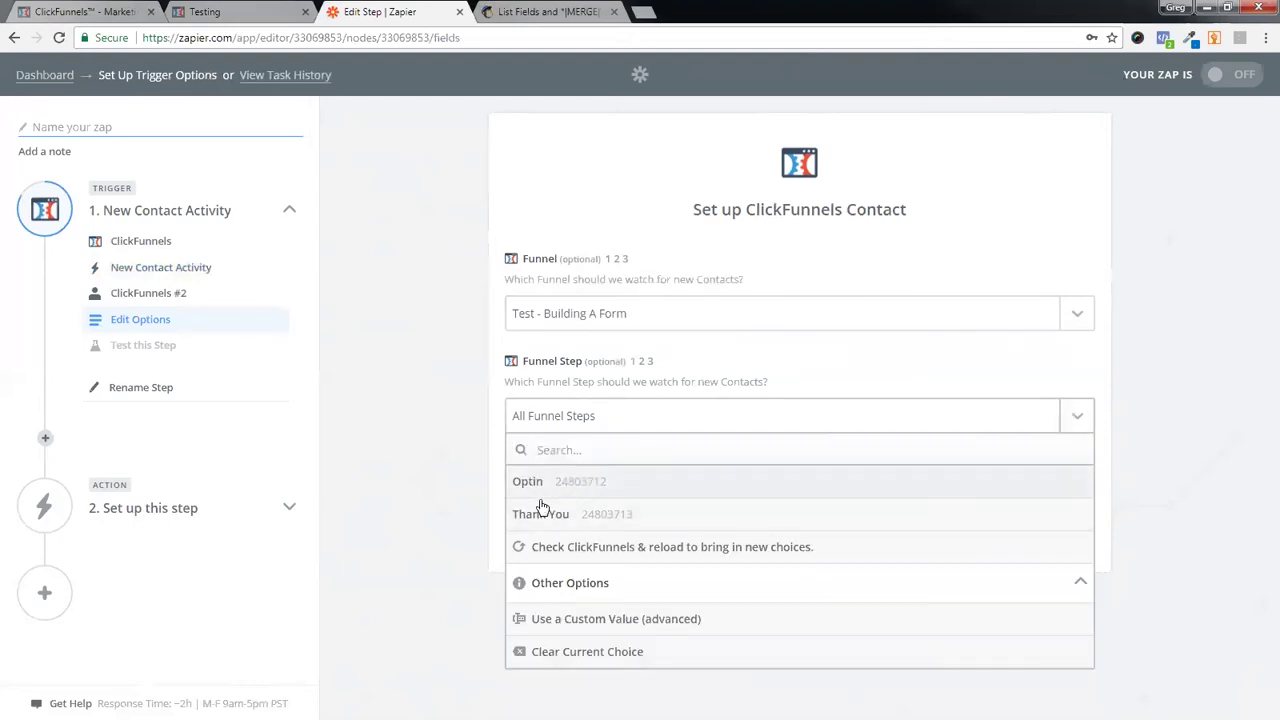
{"action": "left_click", "coordinate": [88, 11]}
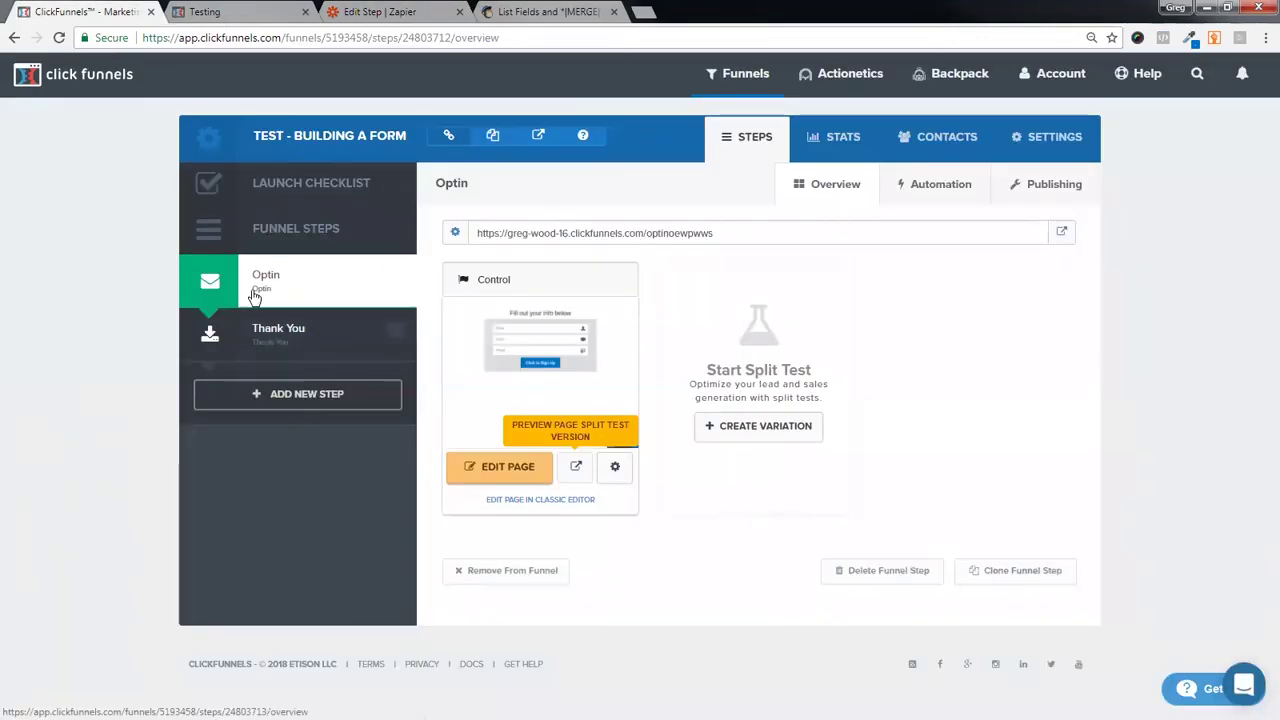
{"action": "left_click", "coordinate": [380, 12]}
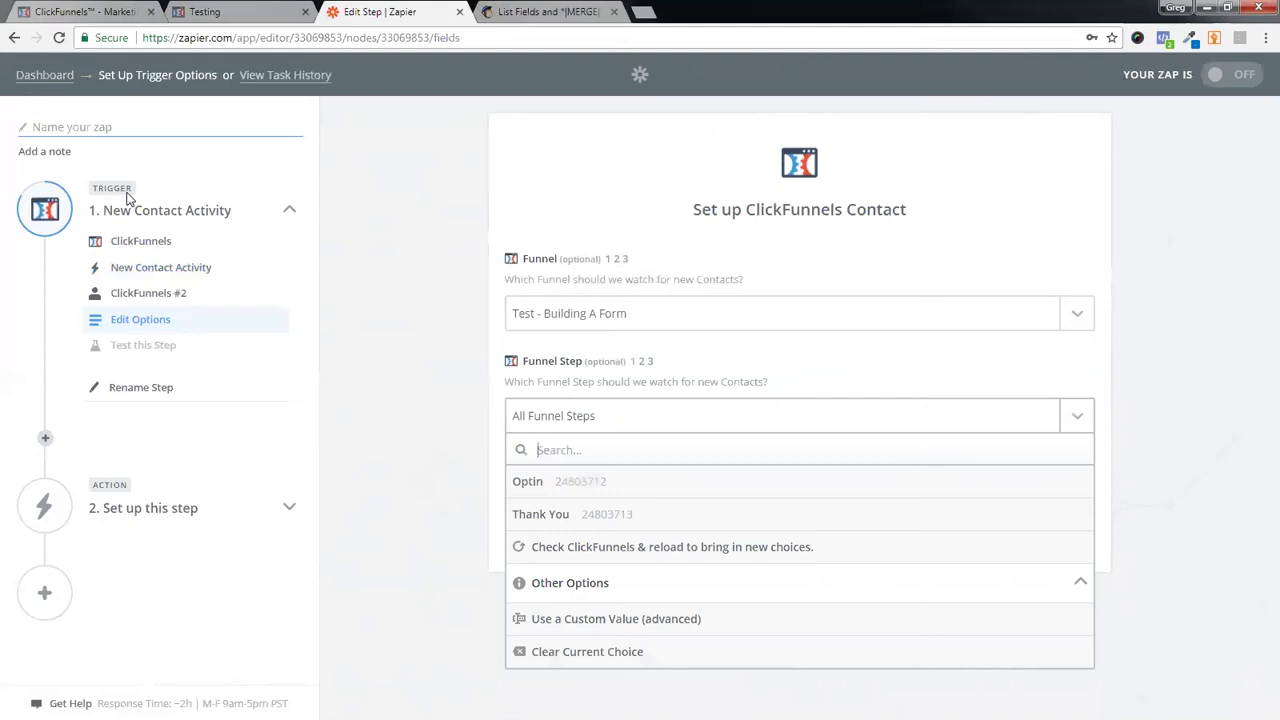
{"action": "left_click", "coordinate": [565, 490]}
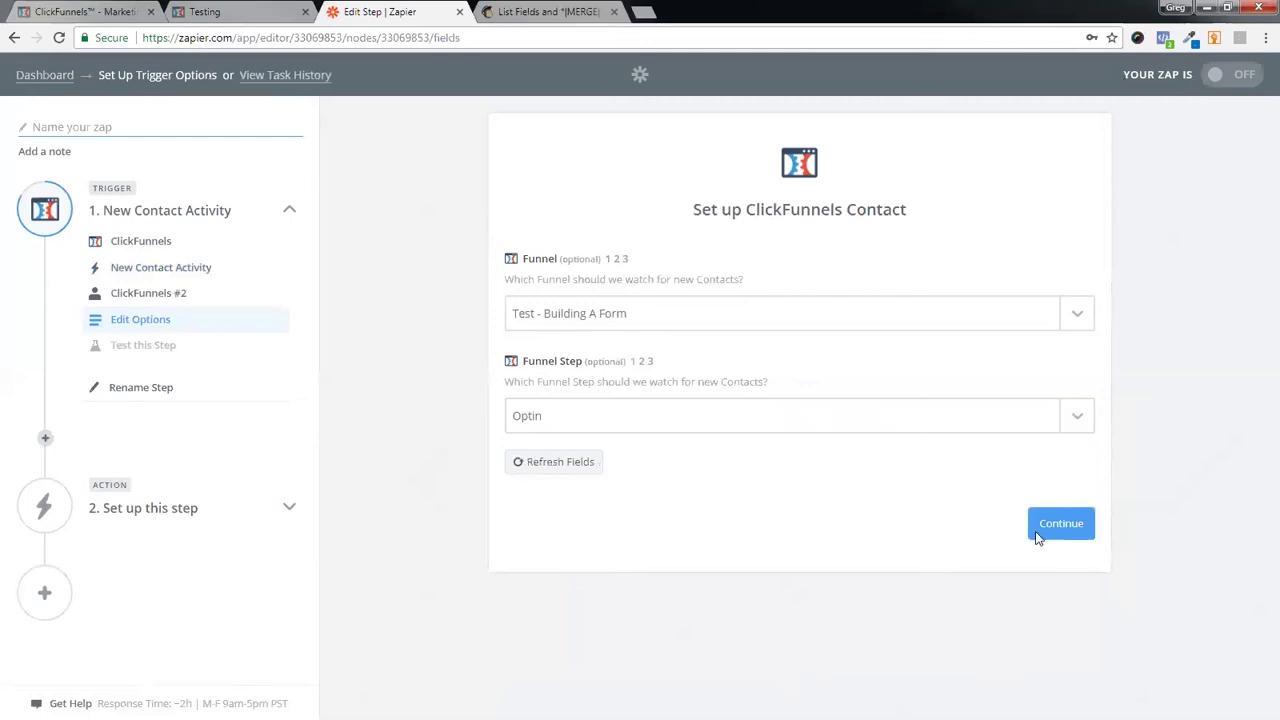
{"action": "left_click", "coordinate": [1076, 534]}
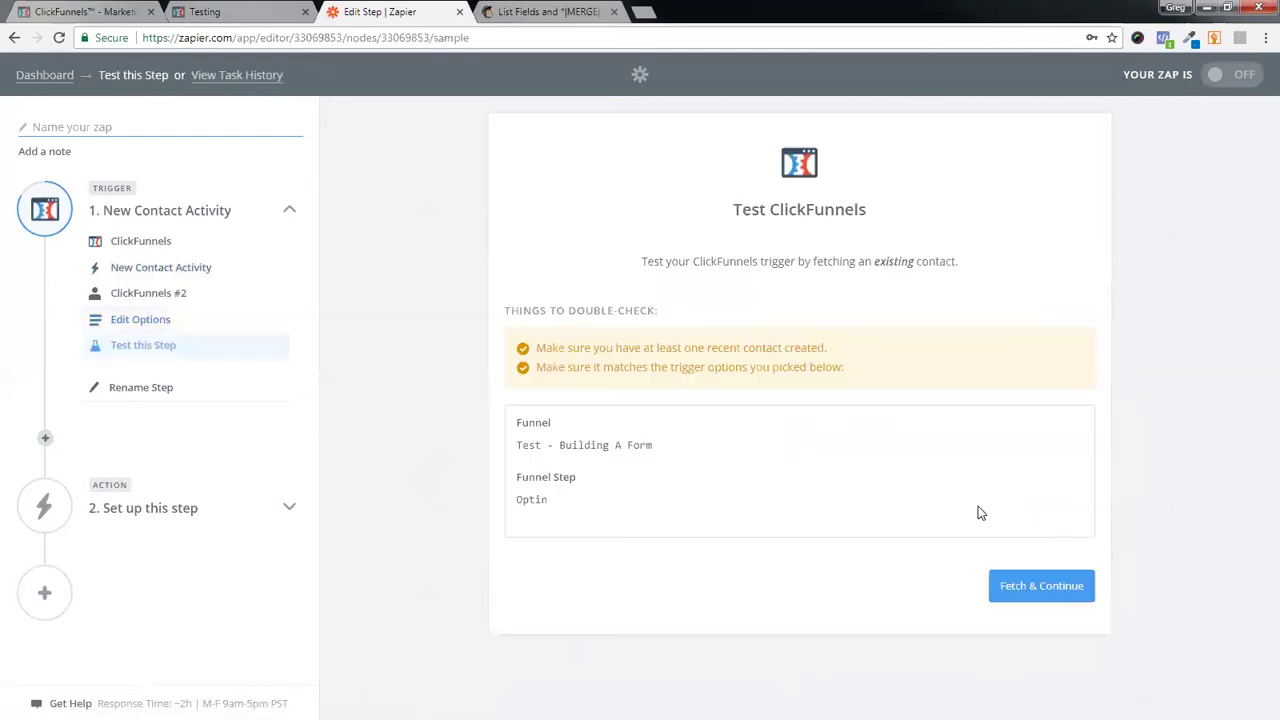
- Fetch an existing ClickFunnels contact to test the trigger, then continue to the action step
{"action": "left_click", "coordinate": [1029, 596]}
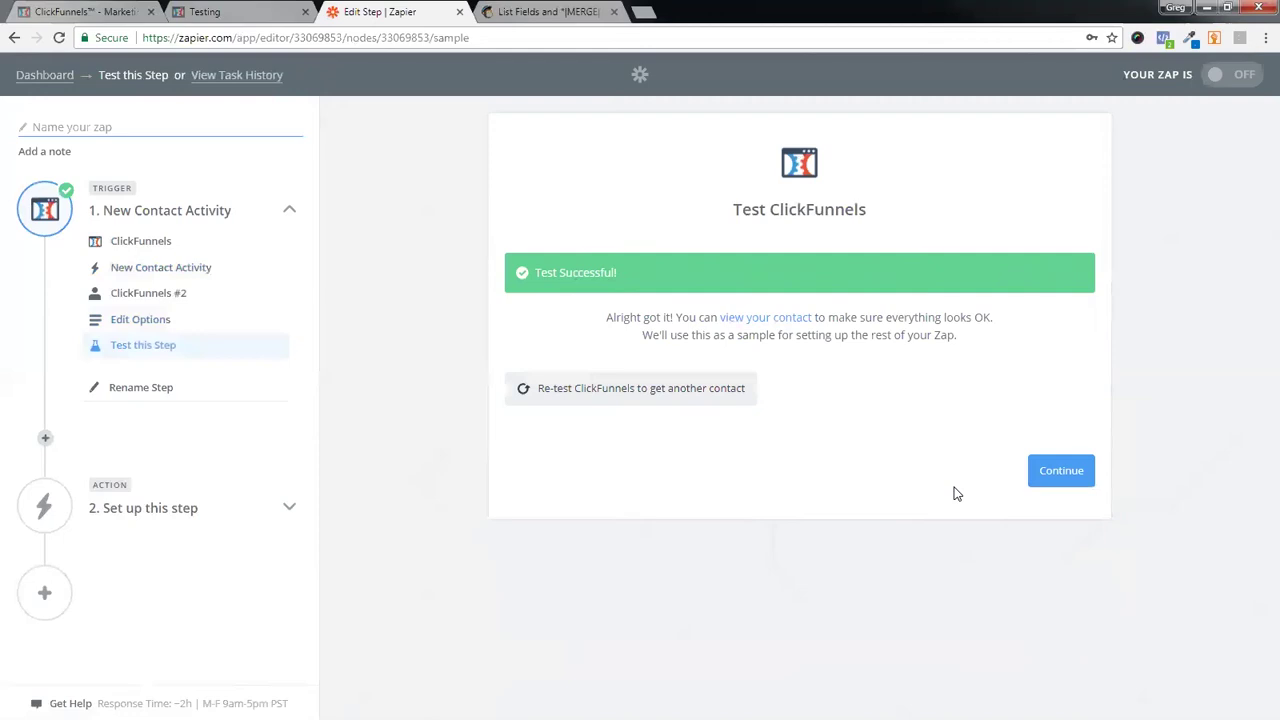
{"action": "left_click", "coordinate": [1061, 474]}
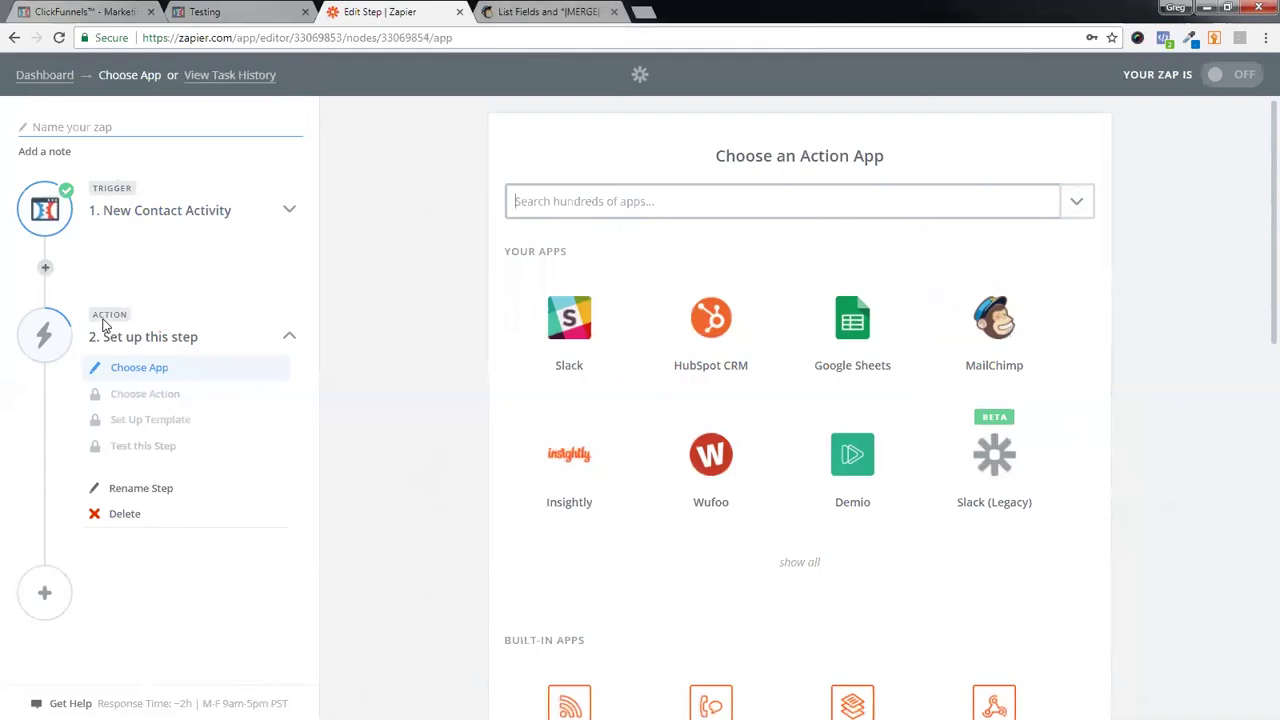
- Set the action to MailChimp Add/Update Subscriber using the AKOS Industries account
{"action": "left_click", "coordinate": [1046, 331]}
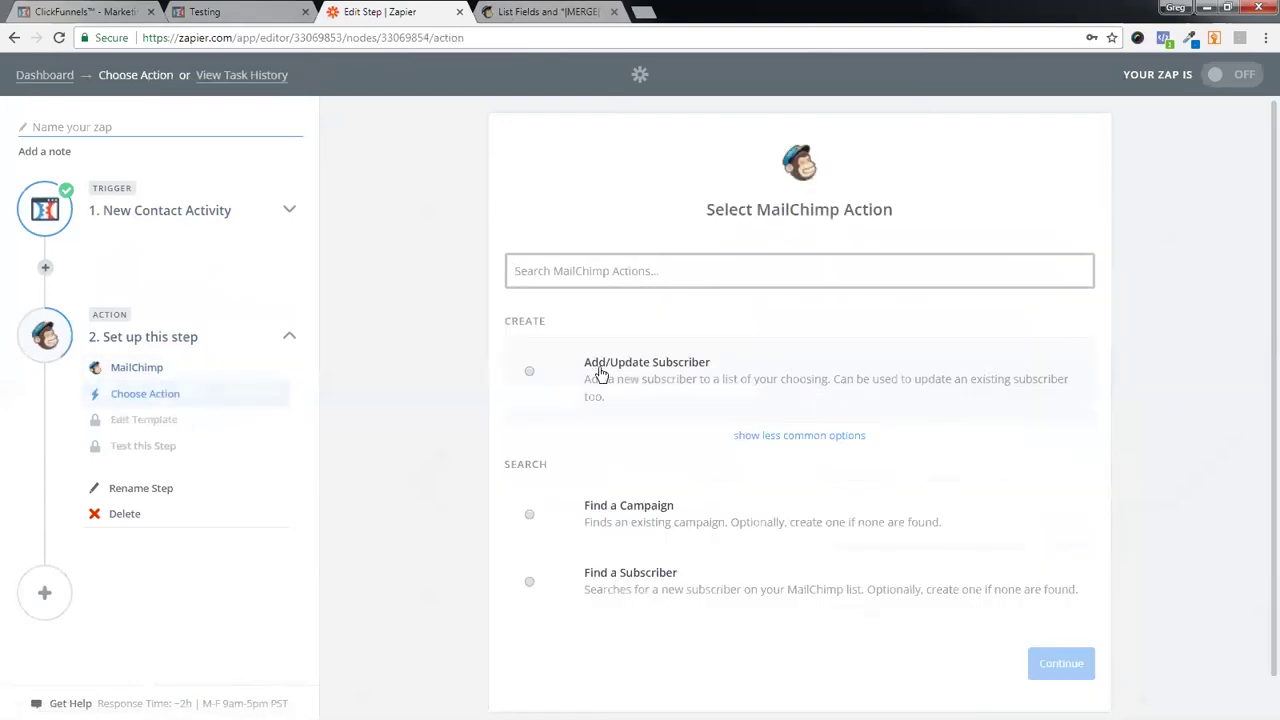
{"action": "left_click", "coordinate": [529, 373]}
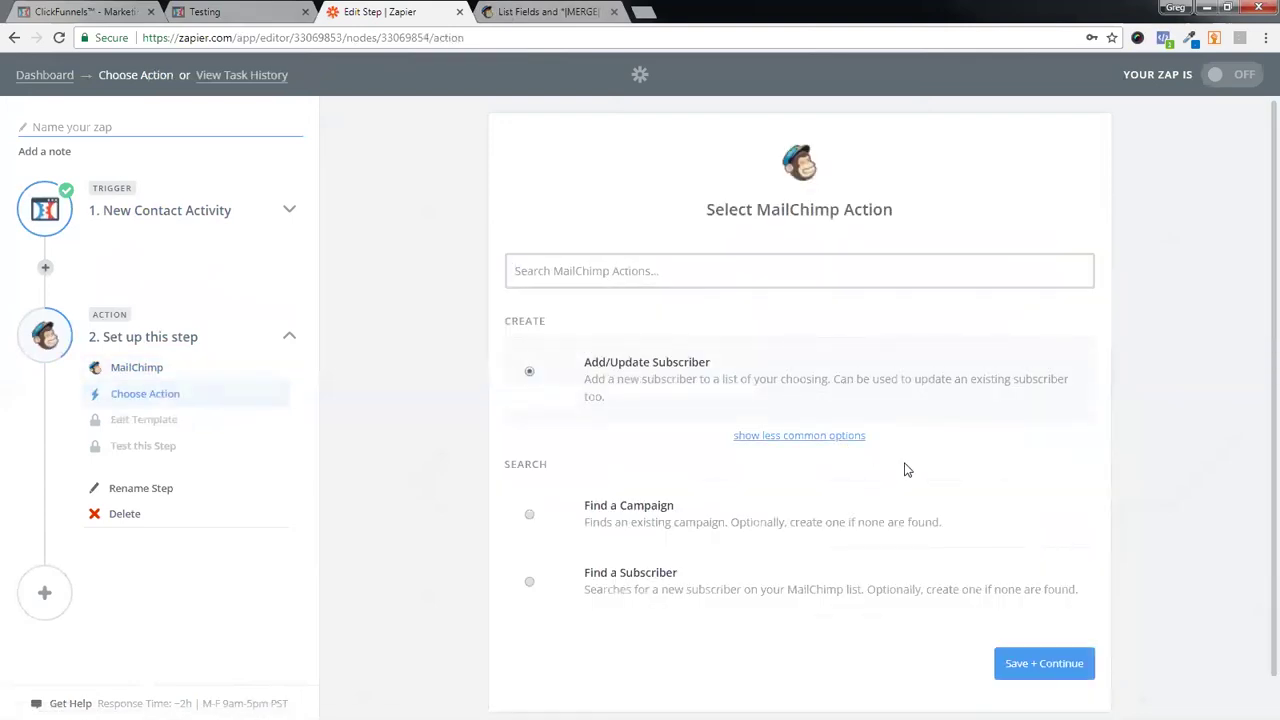
{"action": "left_click", "coordinate": [1068, 665]}
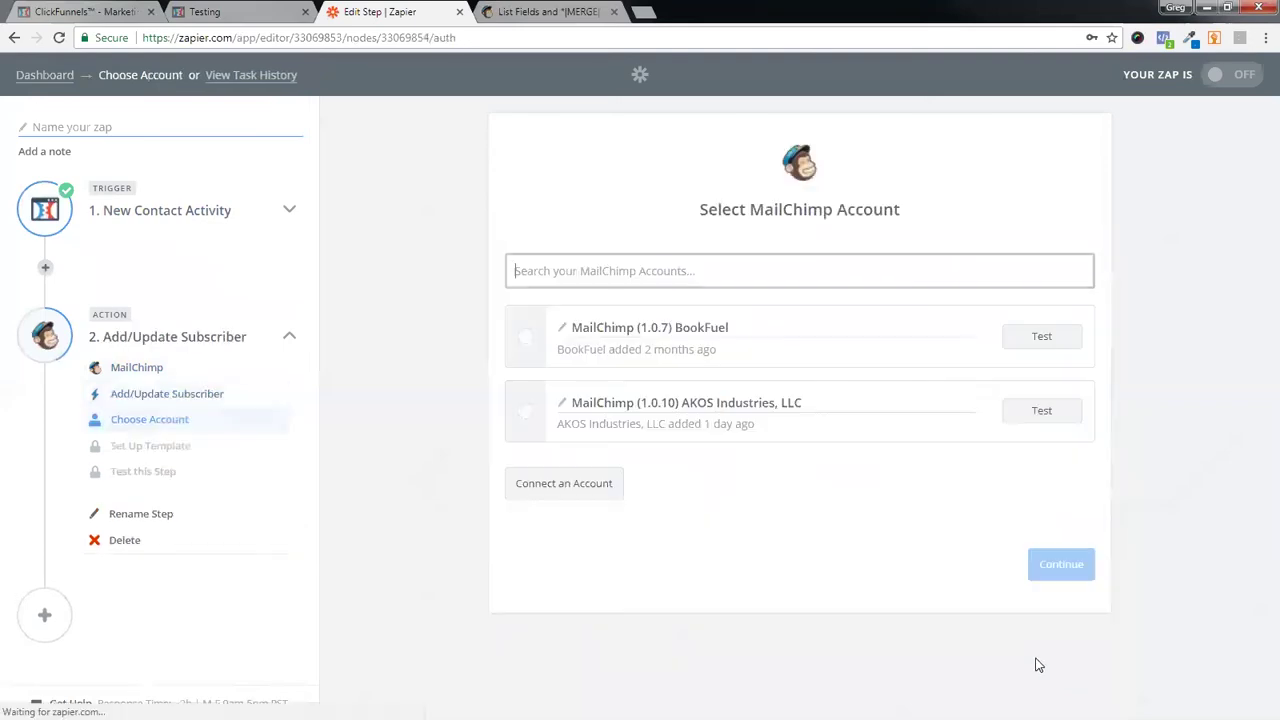
{"action": "left_click", "coordinate": [520, 413]}
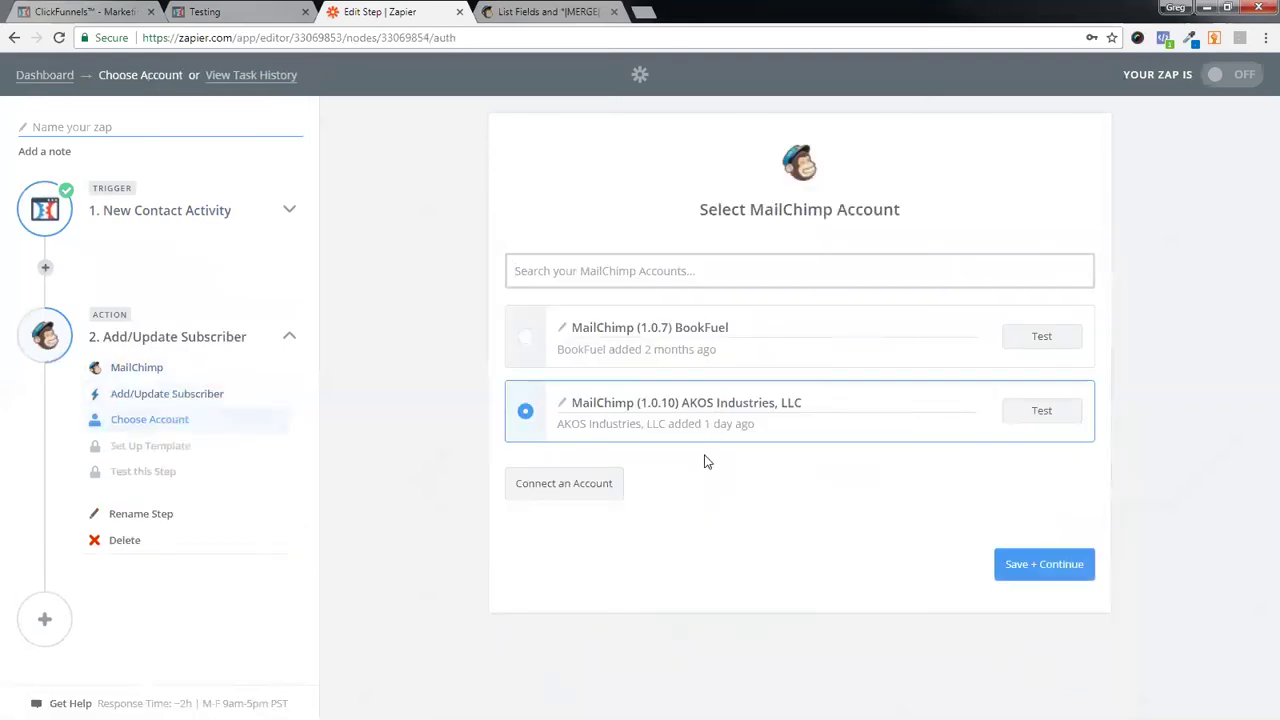
{"action": "left_click", "coordinate": [1066, 566]}
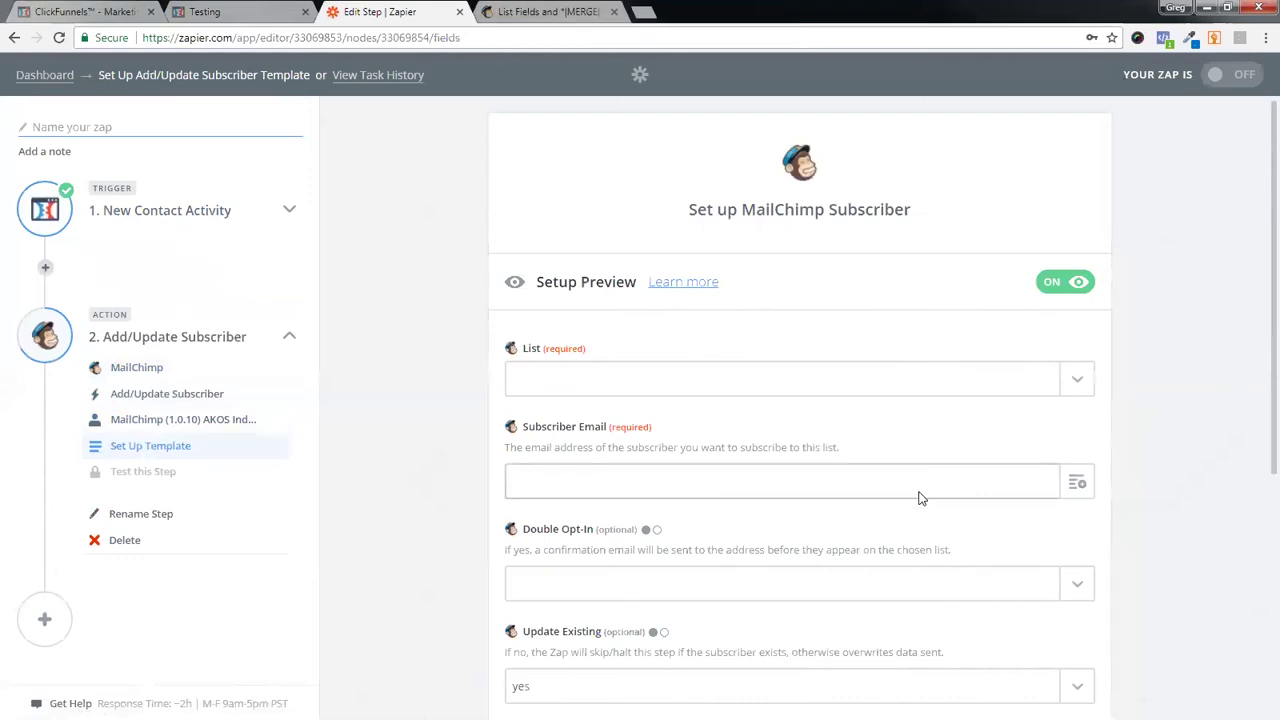
- Choose the Testing and Training list and map the Step 1 contact Email to Subscriber Email
{"action": "scroll", "coordinate": [920, 497], "scroll_direction": "down", "scroll_amount": 1}
{"action": "left_click", "coordinate": [1073, 316]}
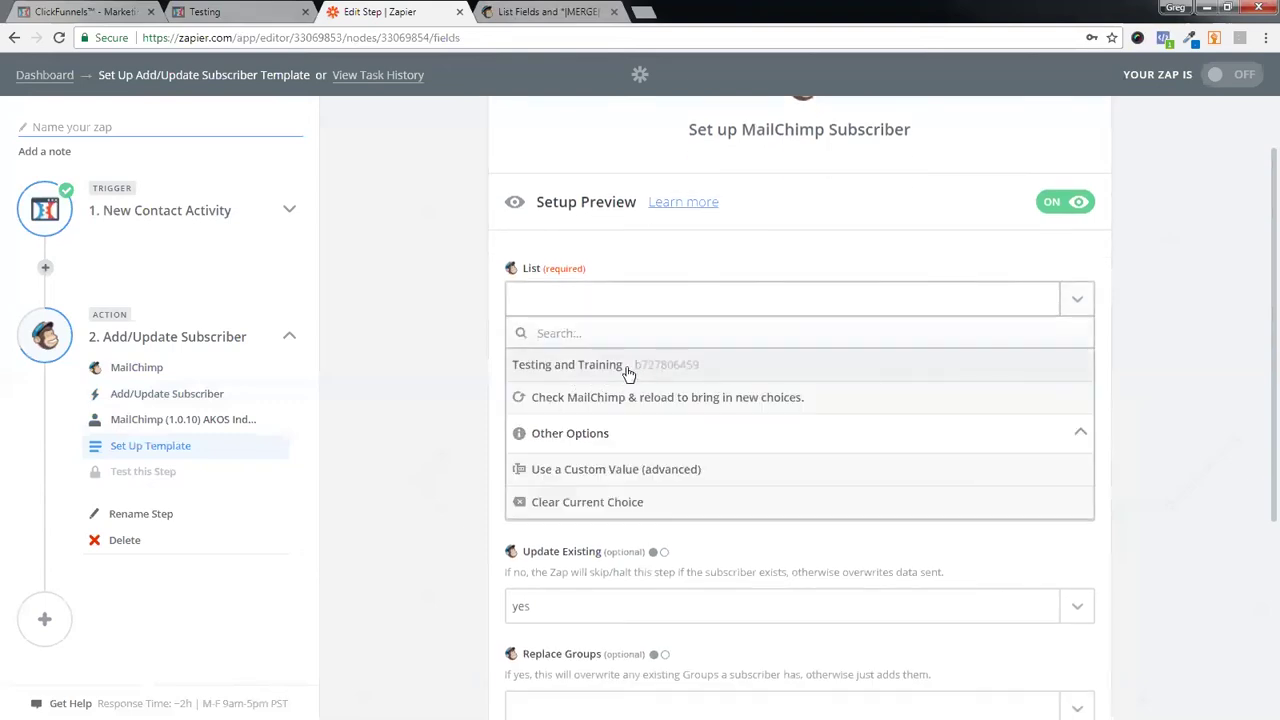
{"action": "left_click", "coordinate": [614, 368]}
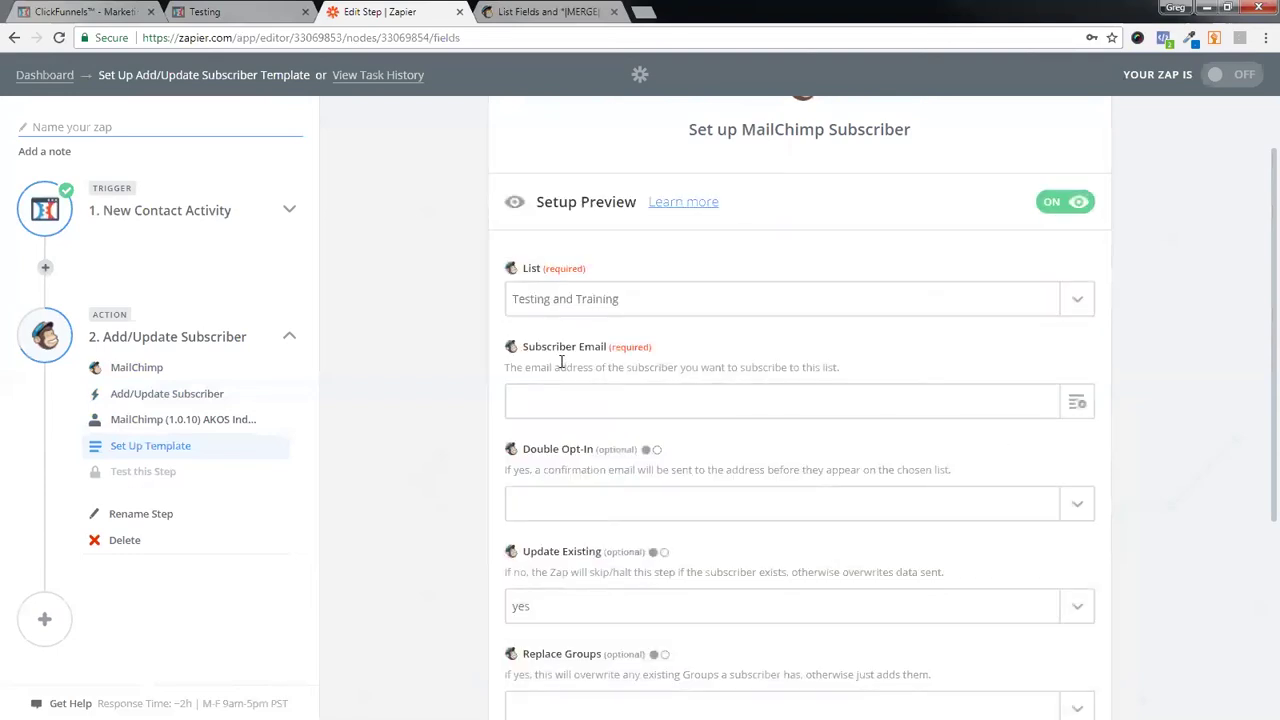
{"action": "left_click", "coordinate": [1080, 402]}
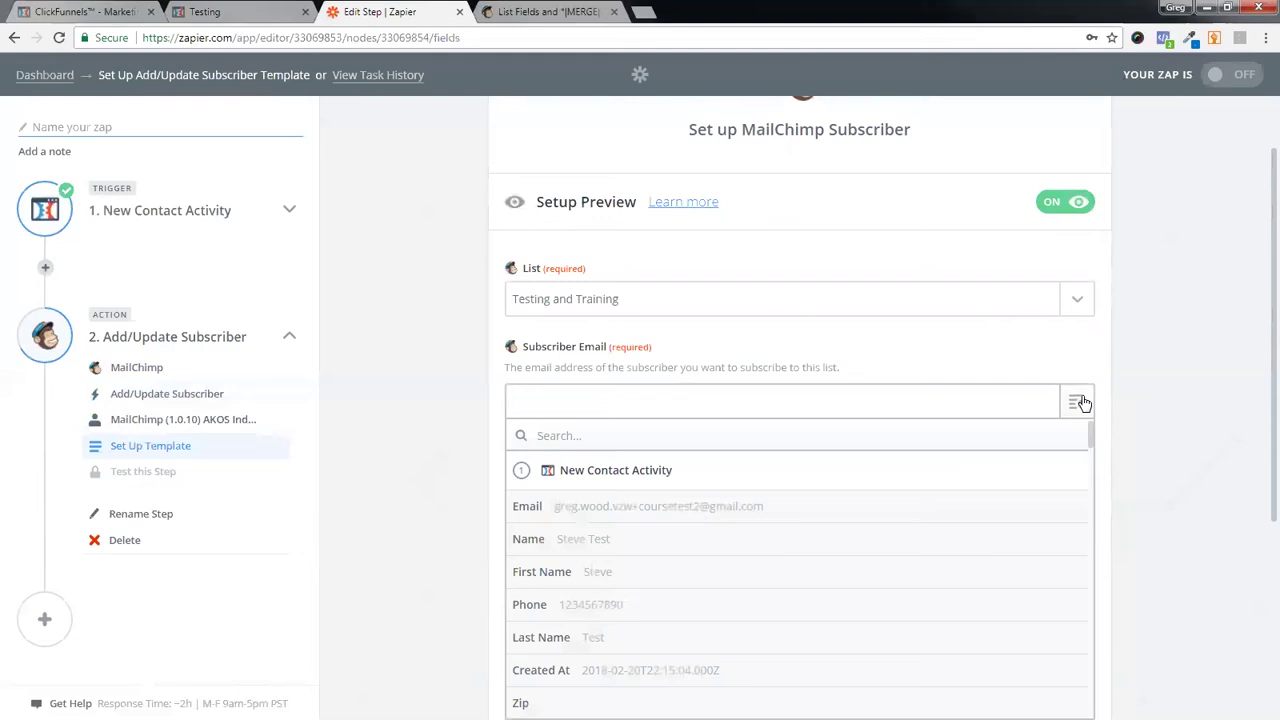
{"action": "left_click", "coordinate": [652, 510]}
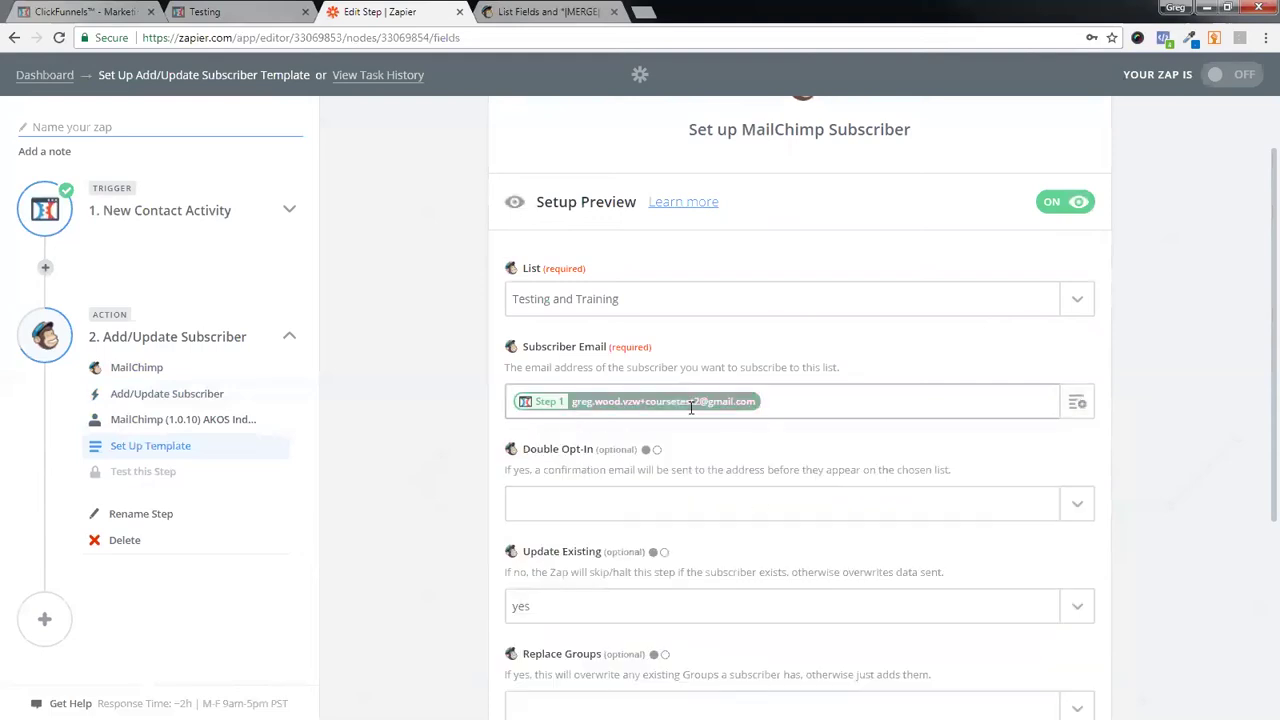
{"action": "left_click", "coordinate": [1077, 405]}
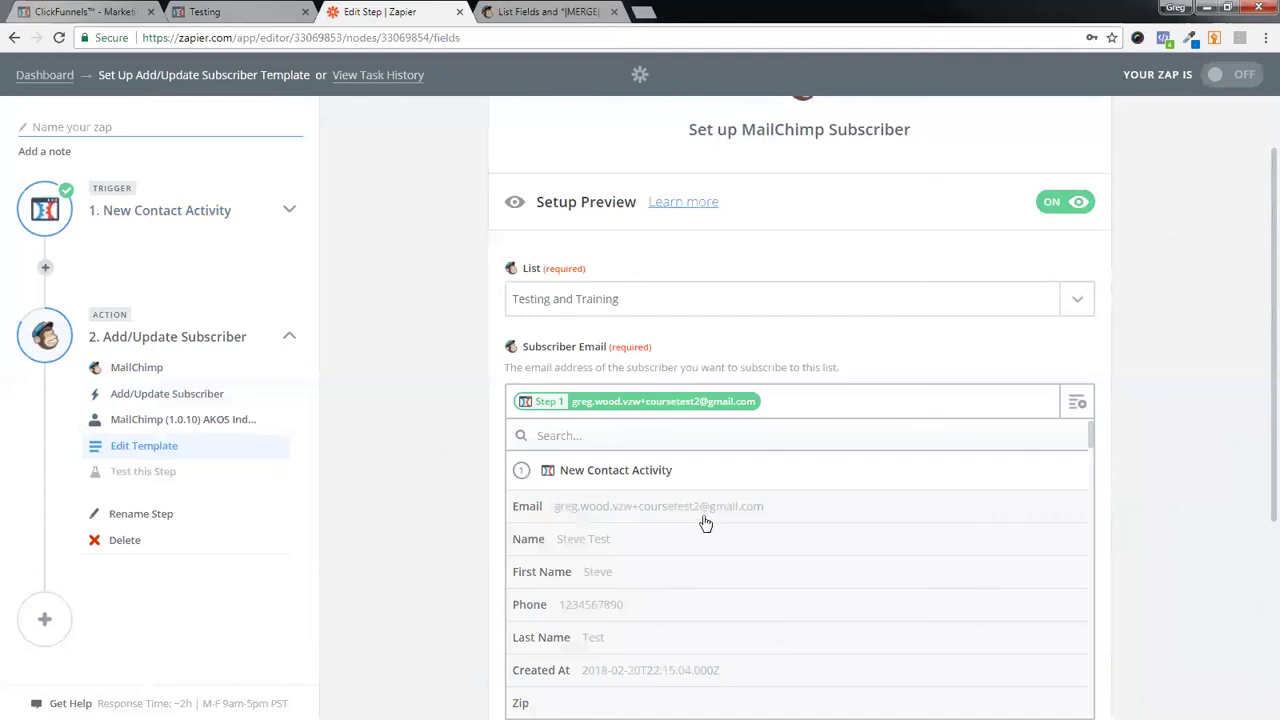
{"action": "left_click", "coordinate": [634, 514]}
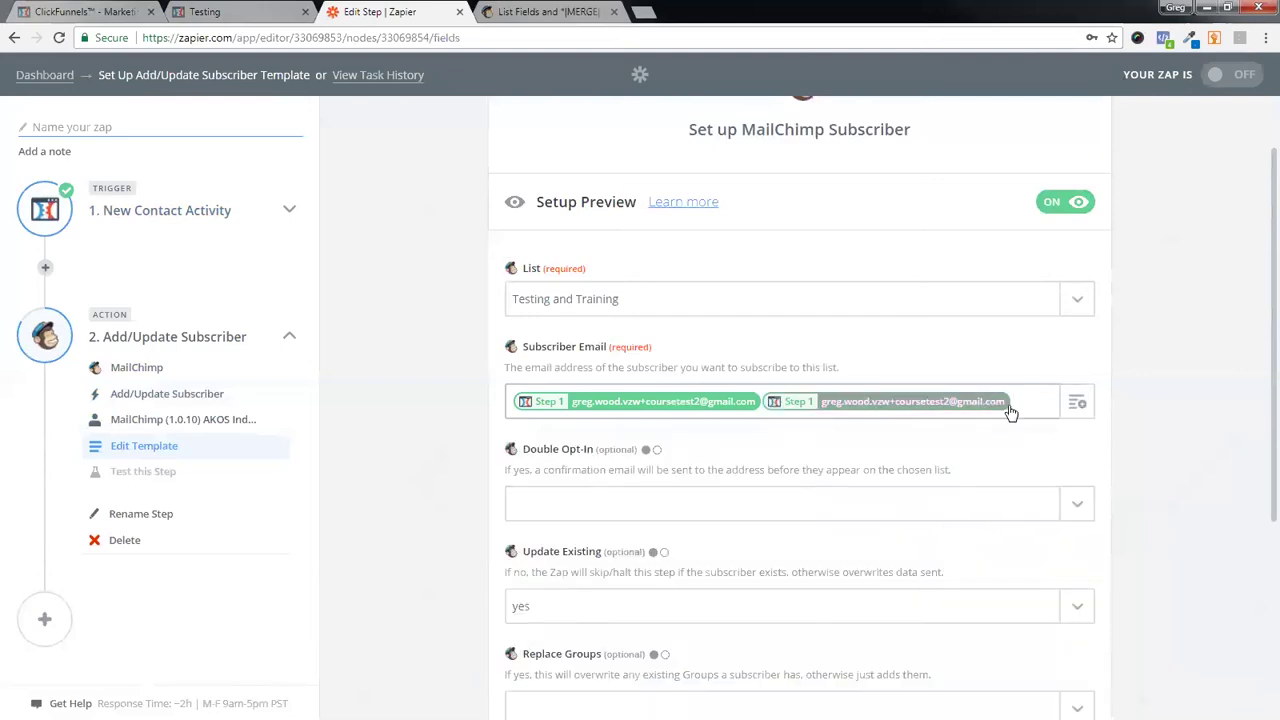
{"action": "key", "text": "BackSpace"}
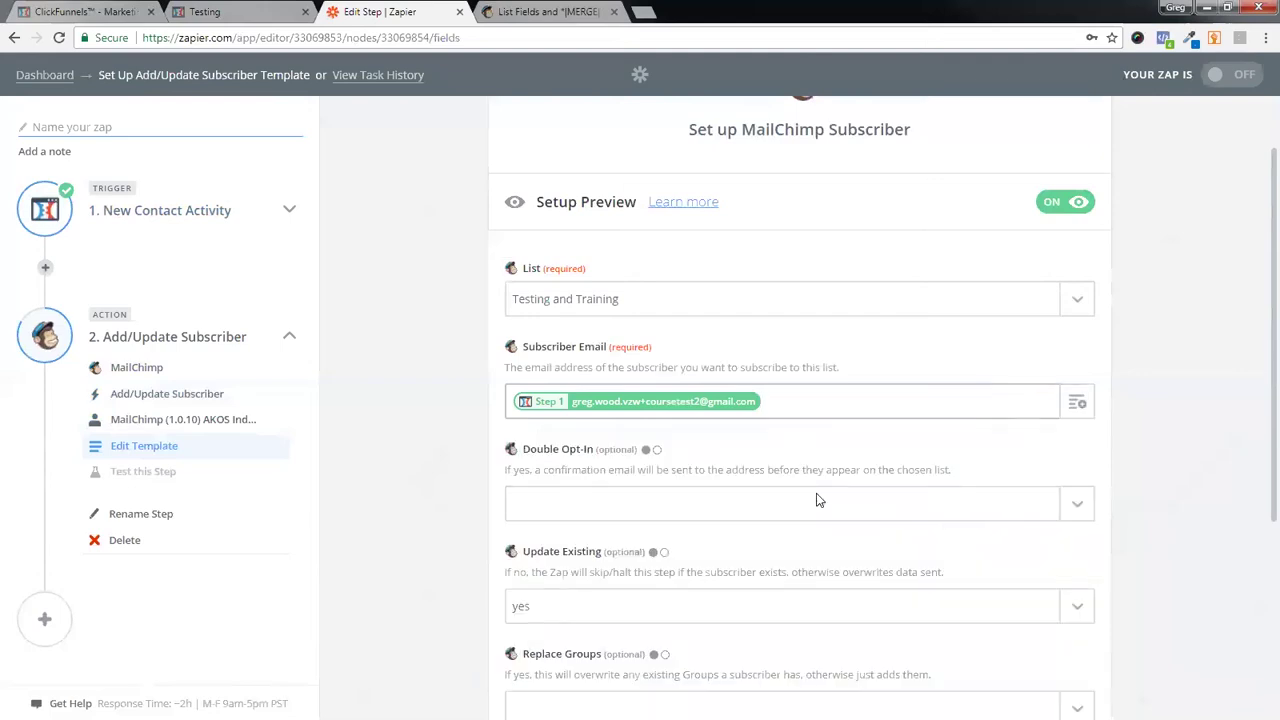
- Set Double Opt-In to no and review the remaining subscriber options
{"action": "scroll", "coordinate": [1077, 506], "scroll_direction": "down", "scroll_amount": 2}
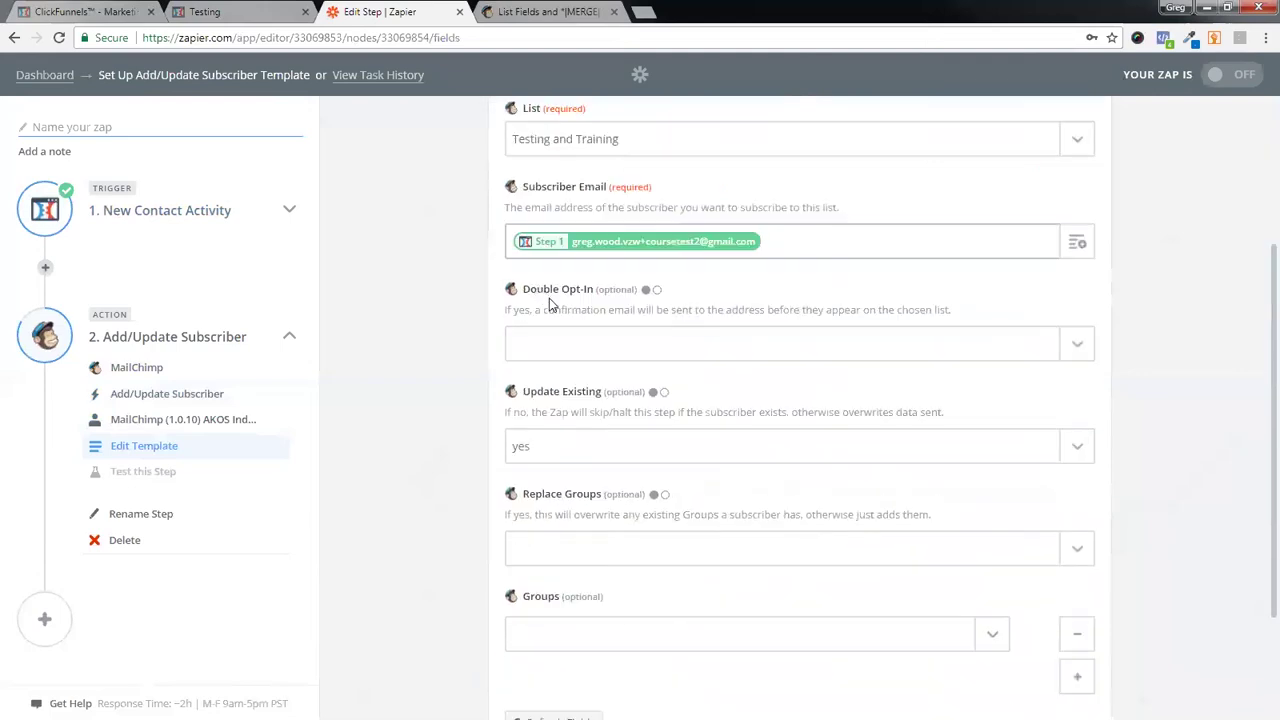
{"action": "left_click", "coordinate": [1077, 347]}
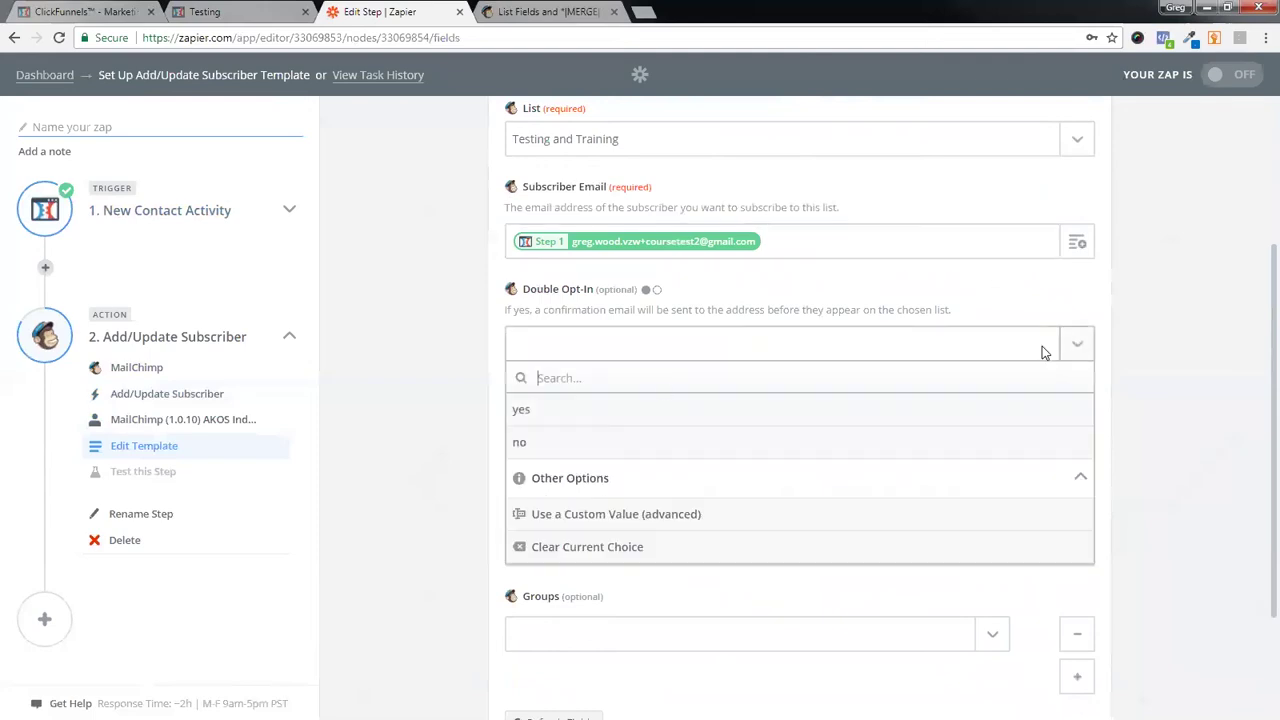
{"action": "left_click", "coordinate": [549, 446]}
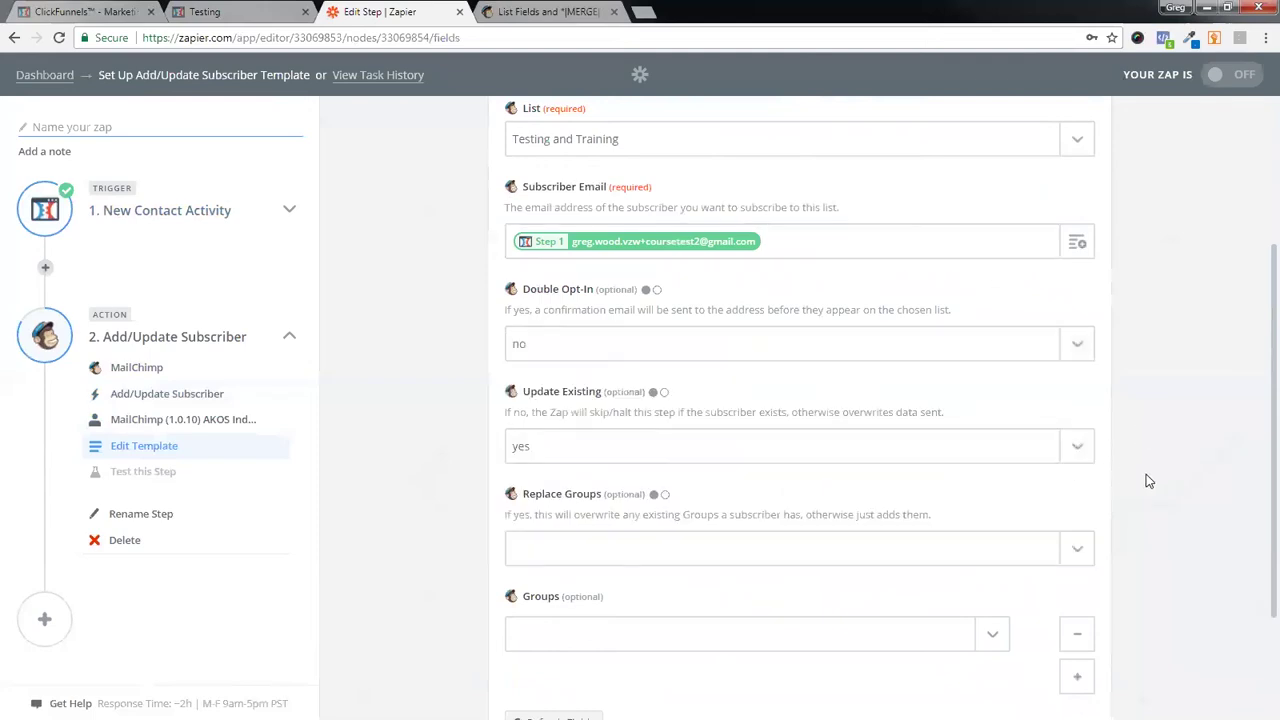
{"action": "scroll", "coordinate": [1146, 480], "scroll_direction": "down", "scroll_amount": 1}
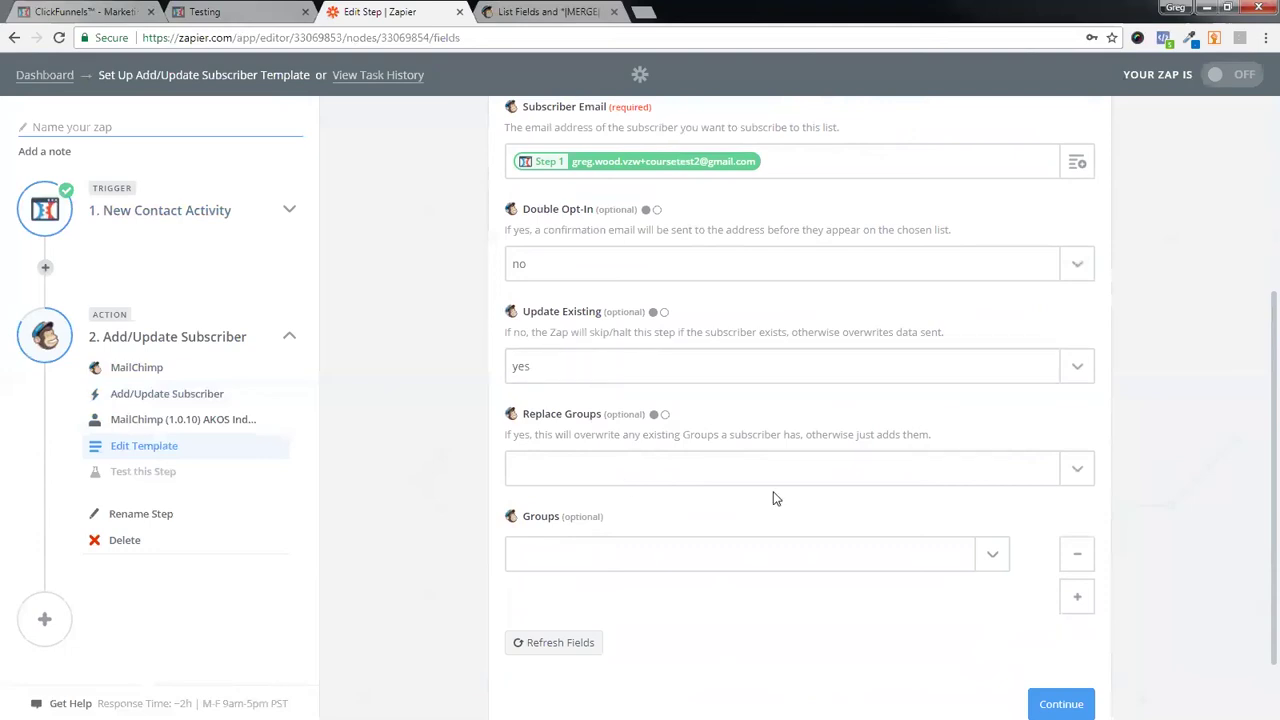
{"action": "scroll", "coordinate": [809, 528], "scroll_direction": "down", "scroll_amount": 1}
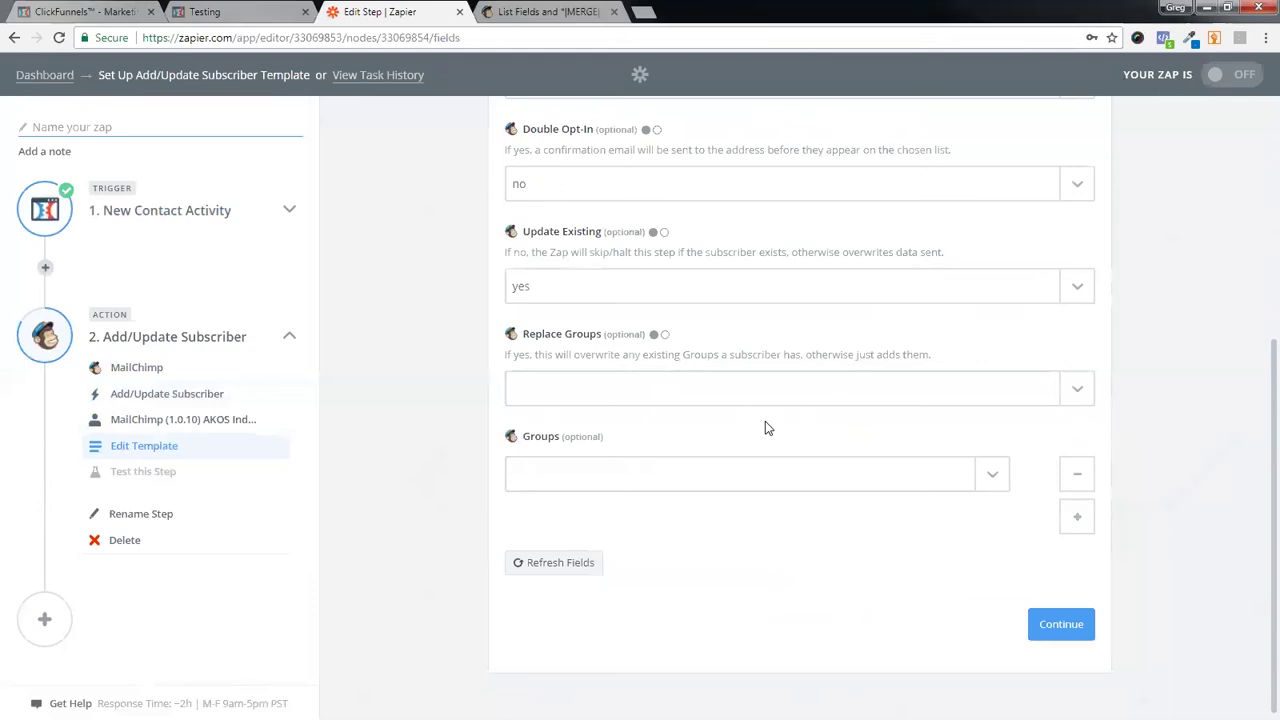
{"action": "scroll", "coordinate": [737, 471], "scroll_direction": "up", "scroll_amount": 3}
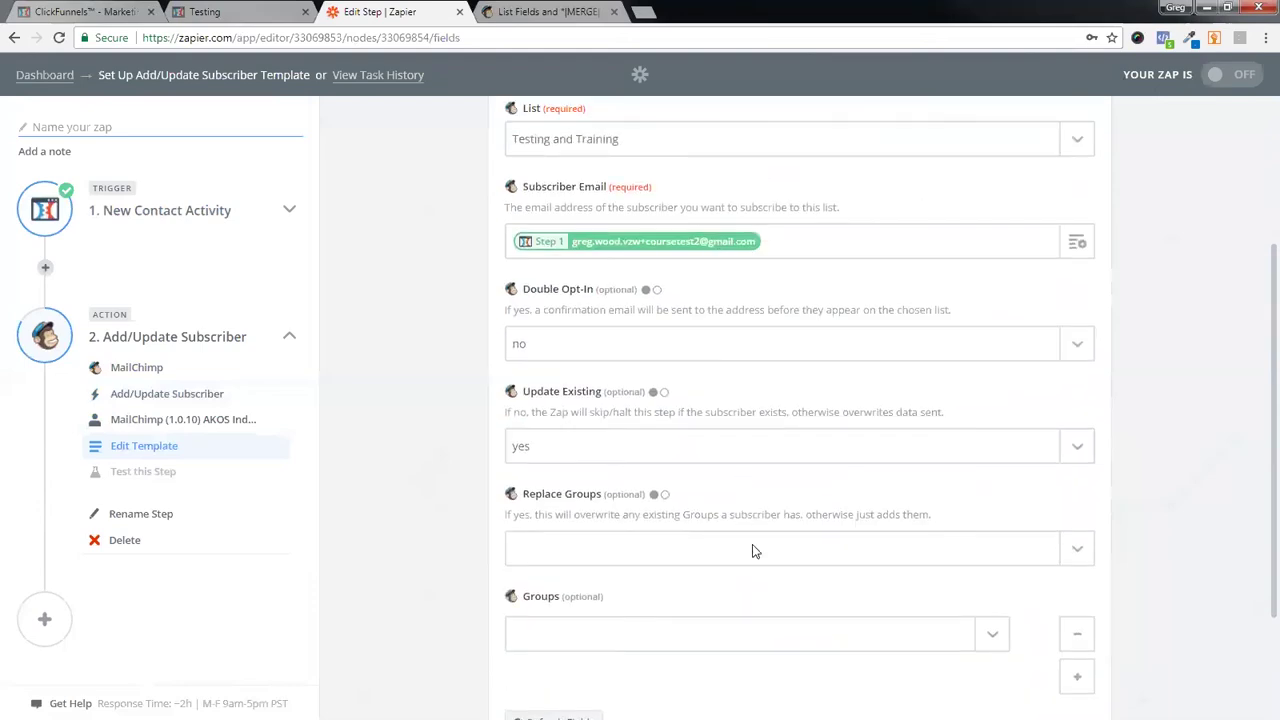
{"action": "scroll", "coordinate": [900, 512], "scroll_direction": "up", "scroll_amount": 2}
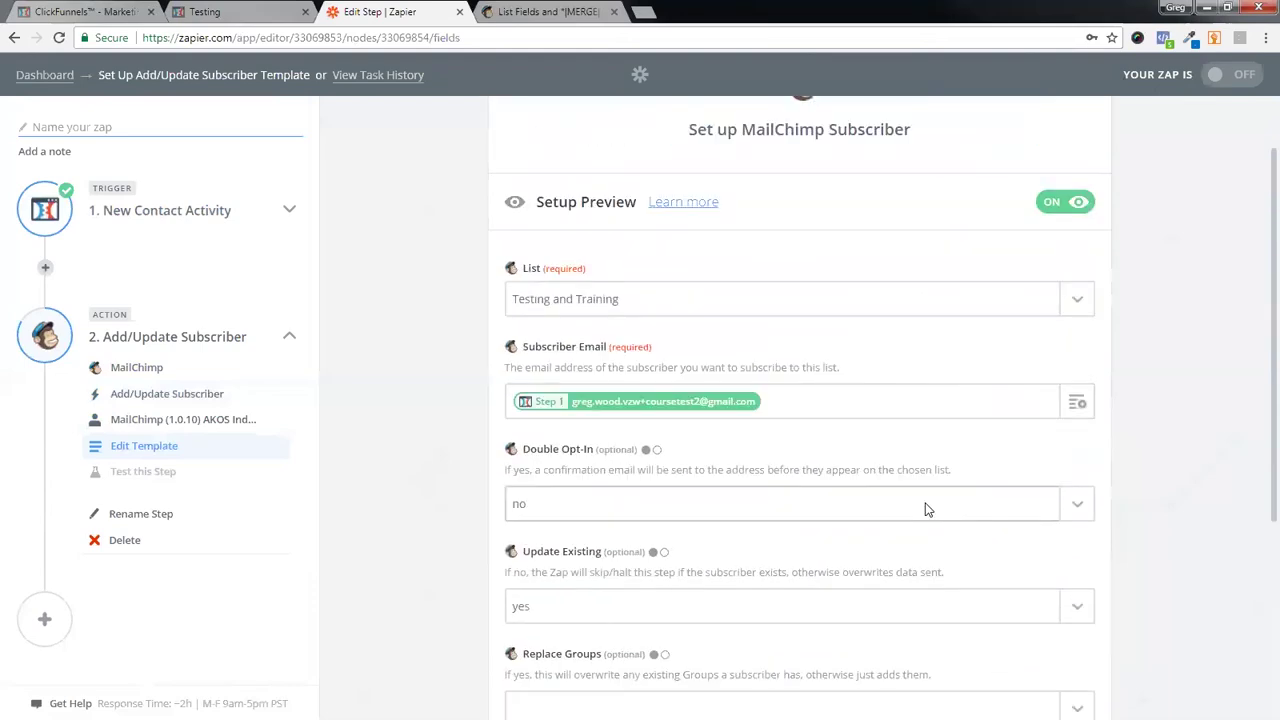
{"action": "scroll", "coordinate": [850, 480], "scroll_direction": "down", "scroll_amount": 1}
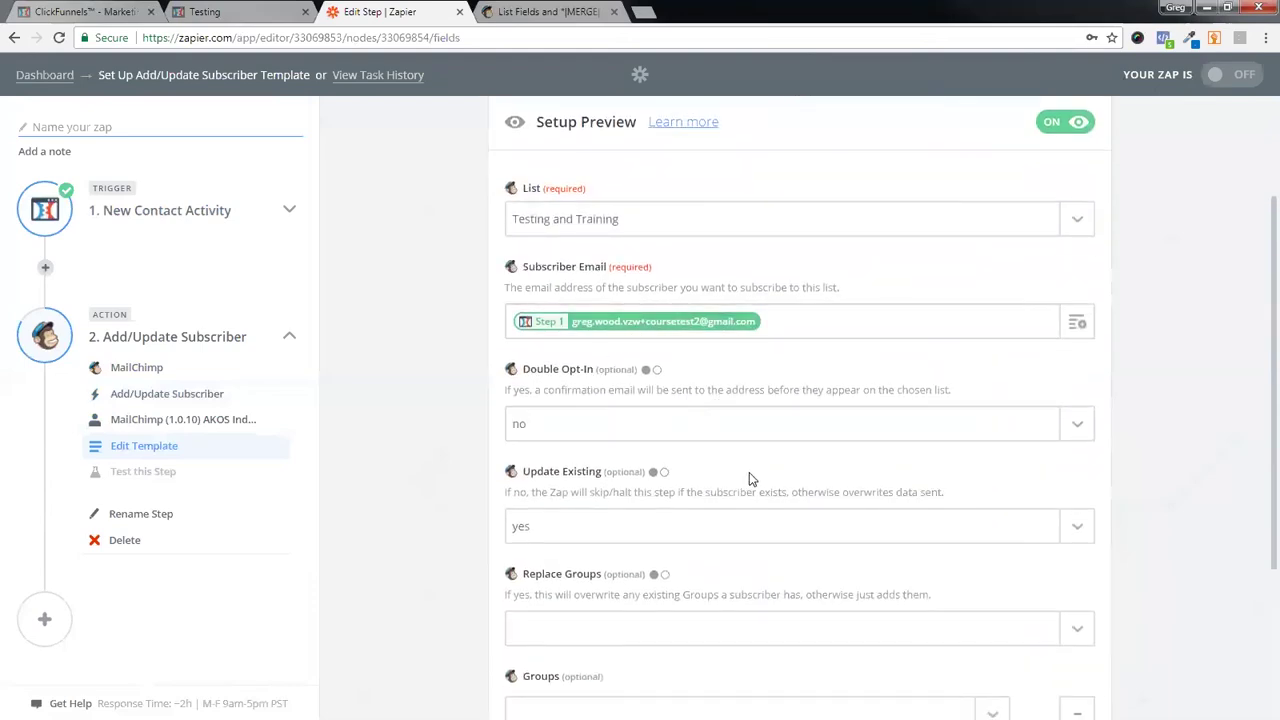
- Refresh the MailChimp fields in Zapier so Name and Phone appear, cross-checking the list's merge tags
{"action": "left_click", "coordinate": [222, 12]}
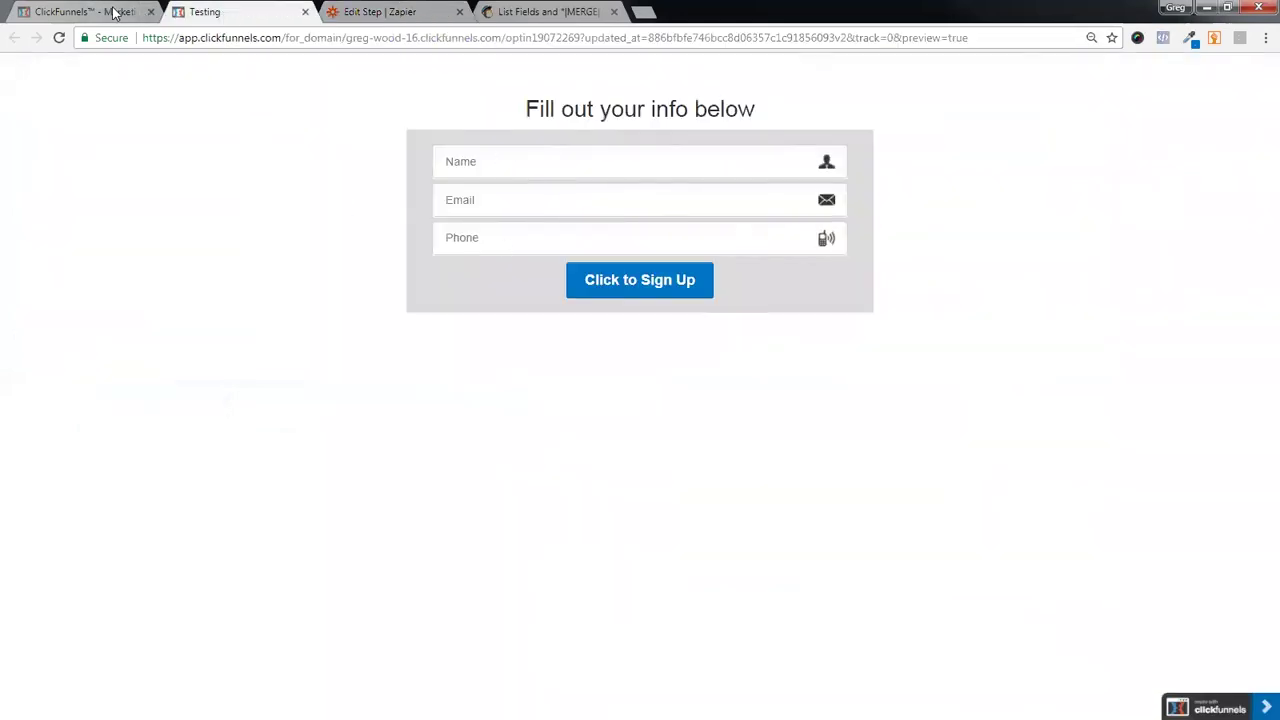
{"action": "left_click", "coordinate": [349, 10]}
{"action": "scroll", "coordinate": [751, 491], "scroll_direction": "down", "scroll_amount": 3}
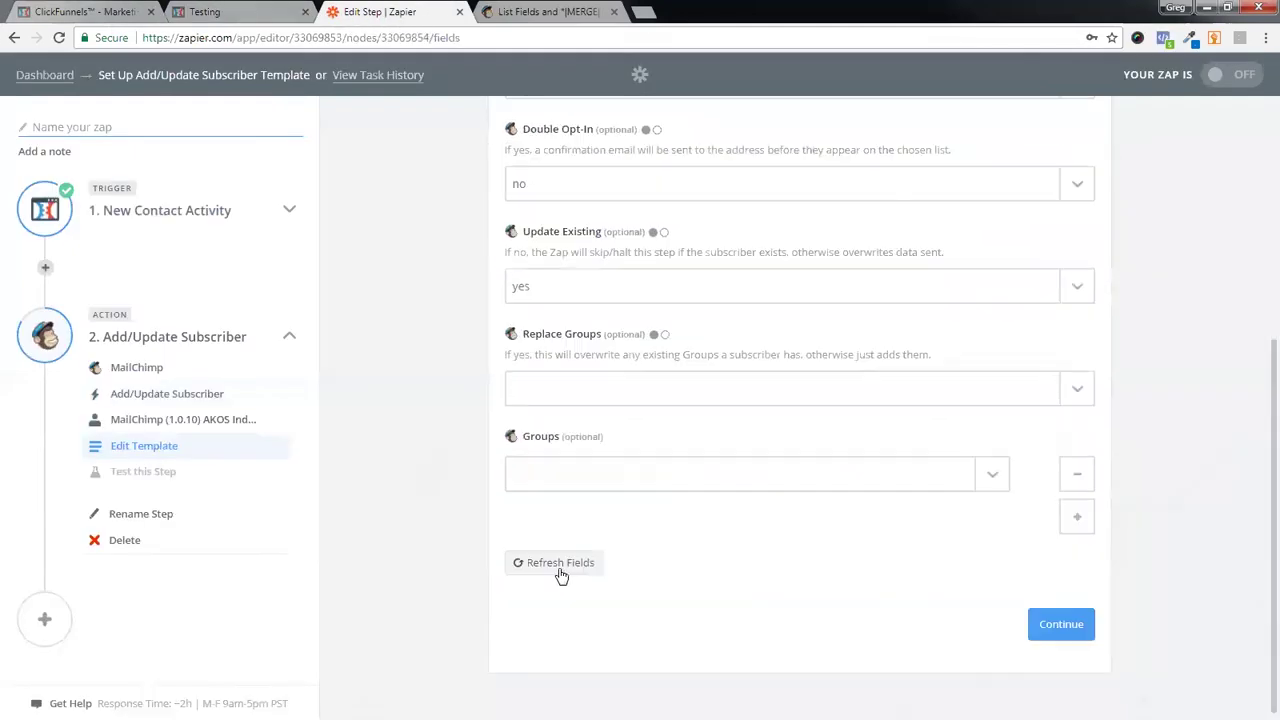
{"action": "left_click", "coordinate": [578, 565]}
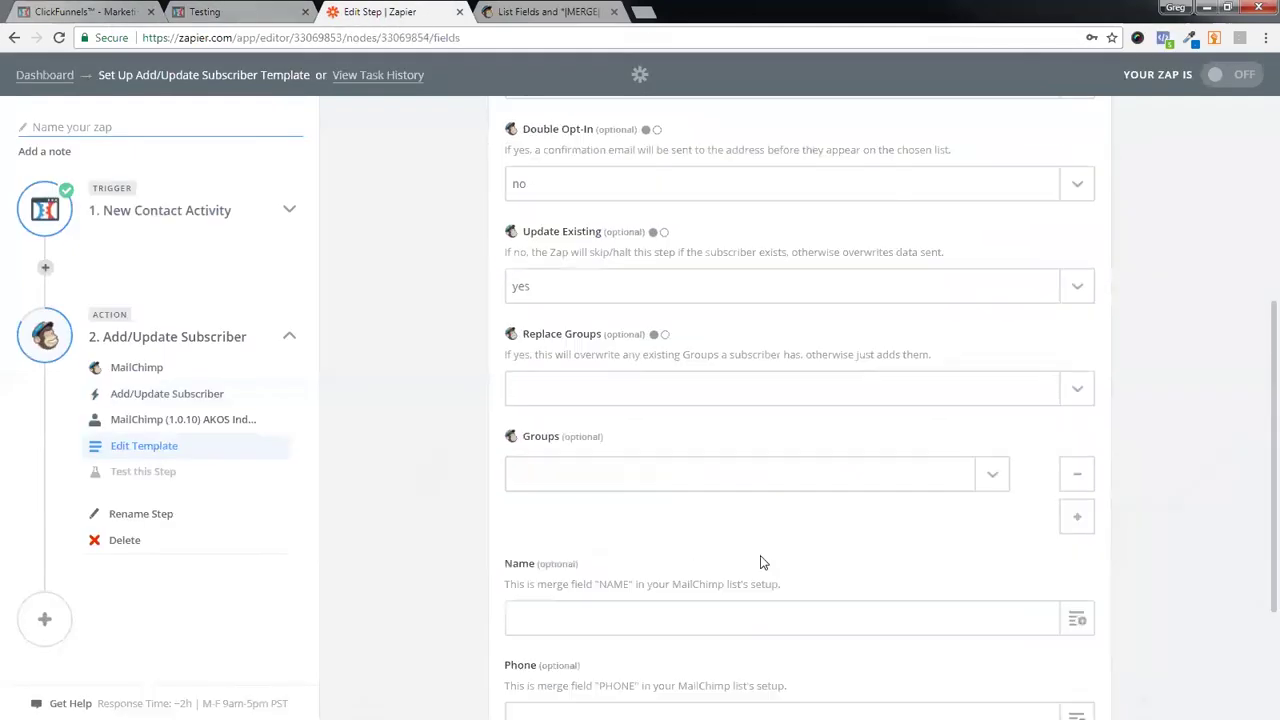
{"action": "scroll", "coordinate": [755, 563], "scroll_direction": "down", "scroll_amount": 3}
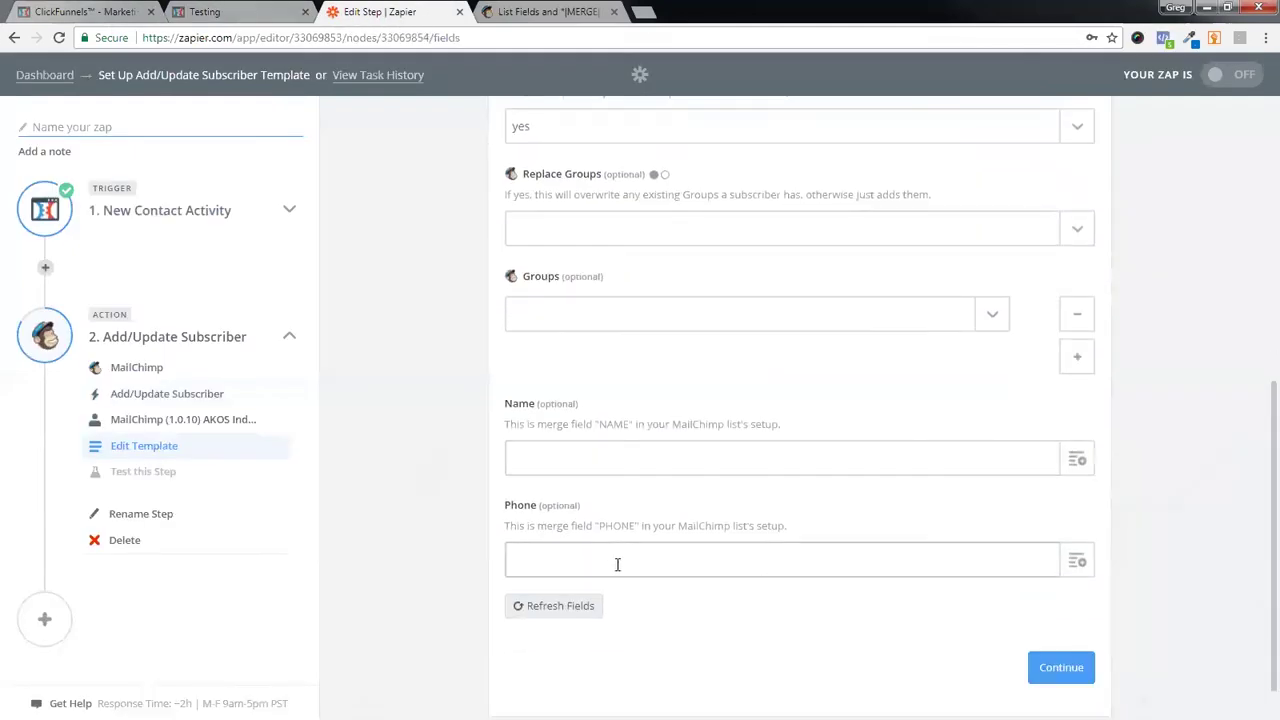
{"action": "left_click", "coordinate": [495, 12]}
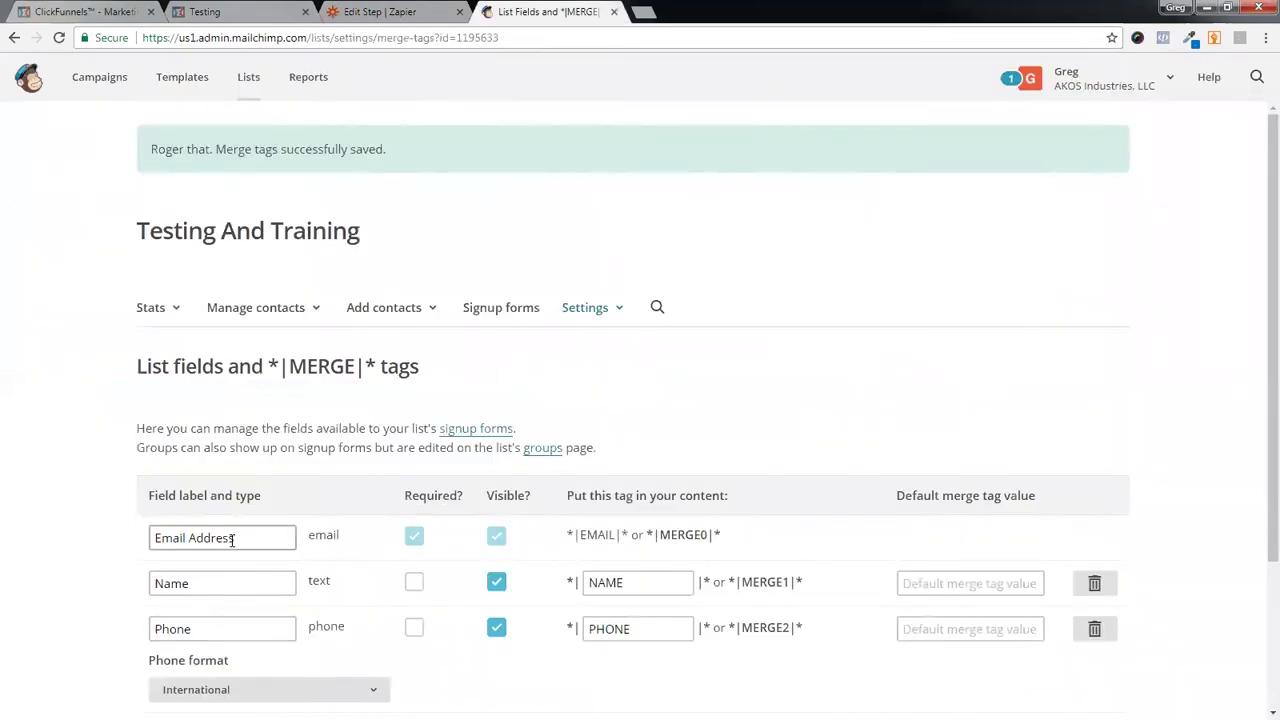
{"action": "left_click", "coordinate": [362, 11]}
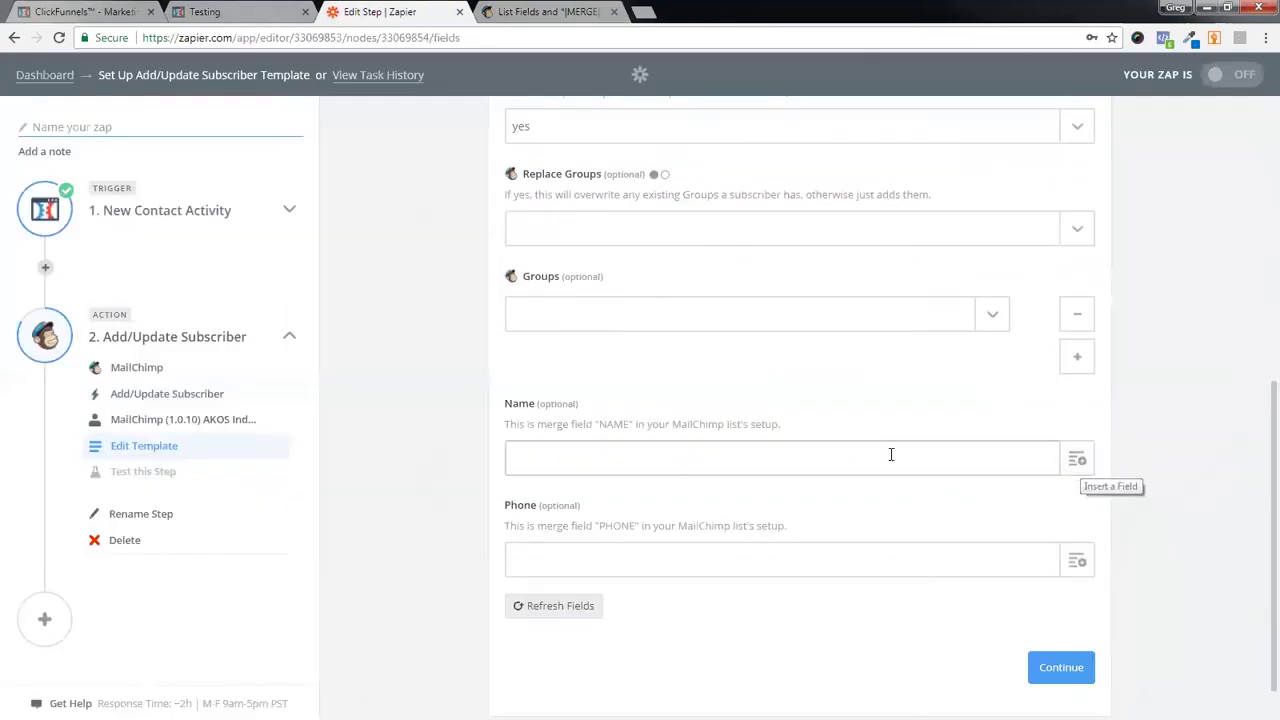
- Map Step 1 Name and Step 1 Phone into the subscriber's Name and Phone fields and continue
{"action": "left_click", "coordinate": [1078, 462]}
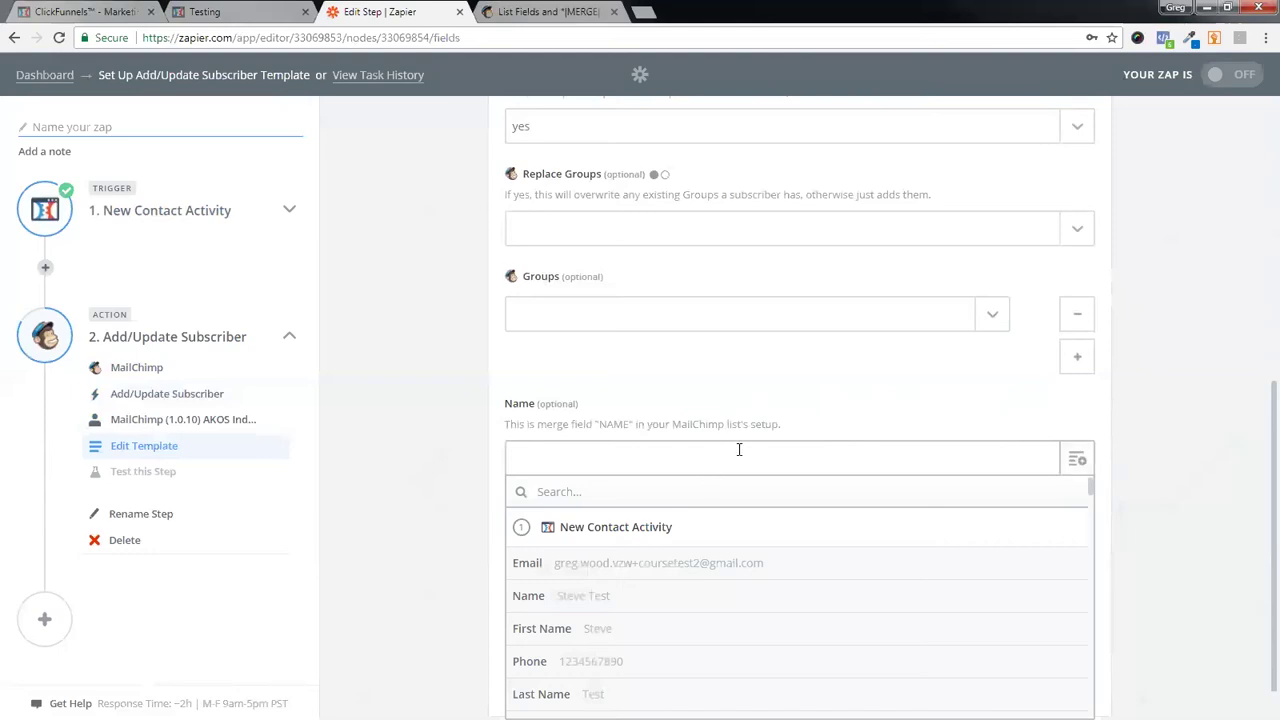
{"action": "left_click", "coordinate": [565, 598]}
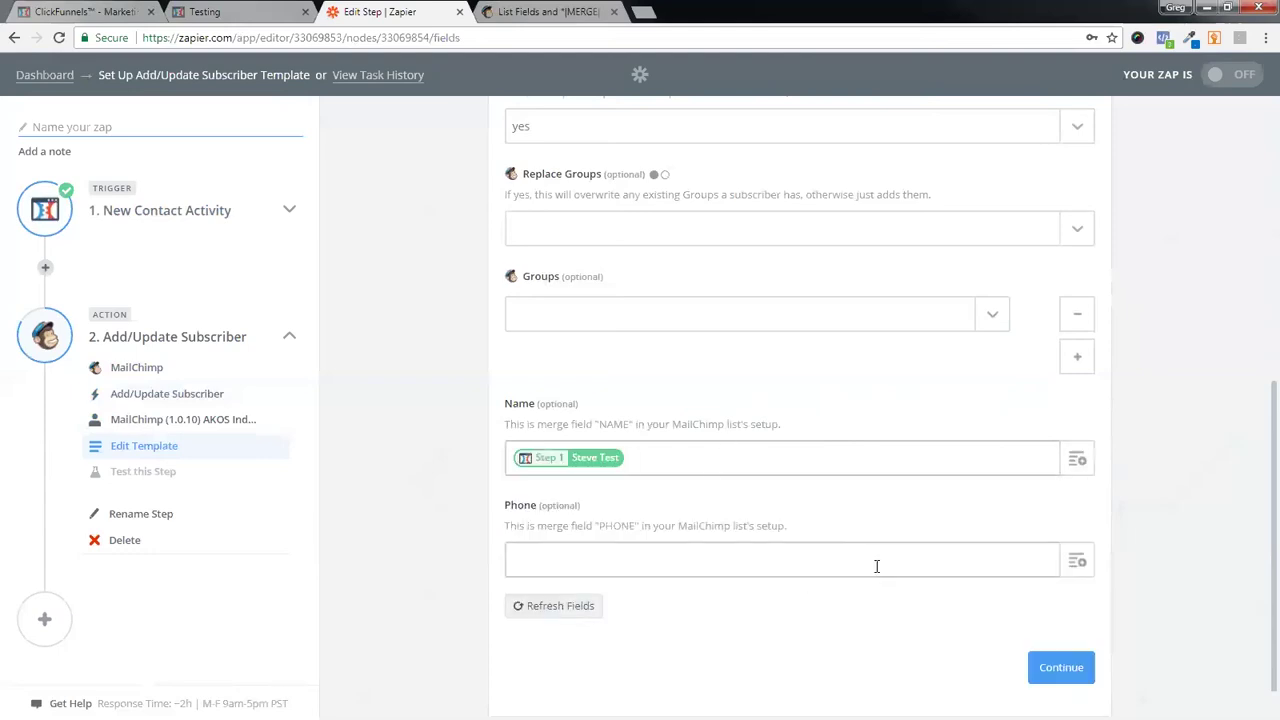
{"action": "left_click", "coordinate": [978, 570]}
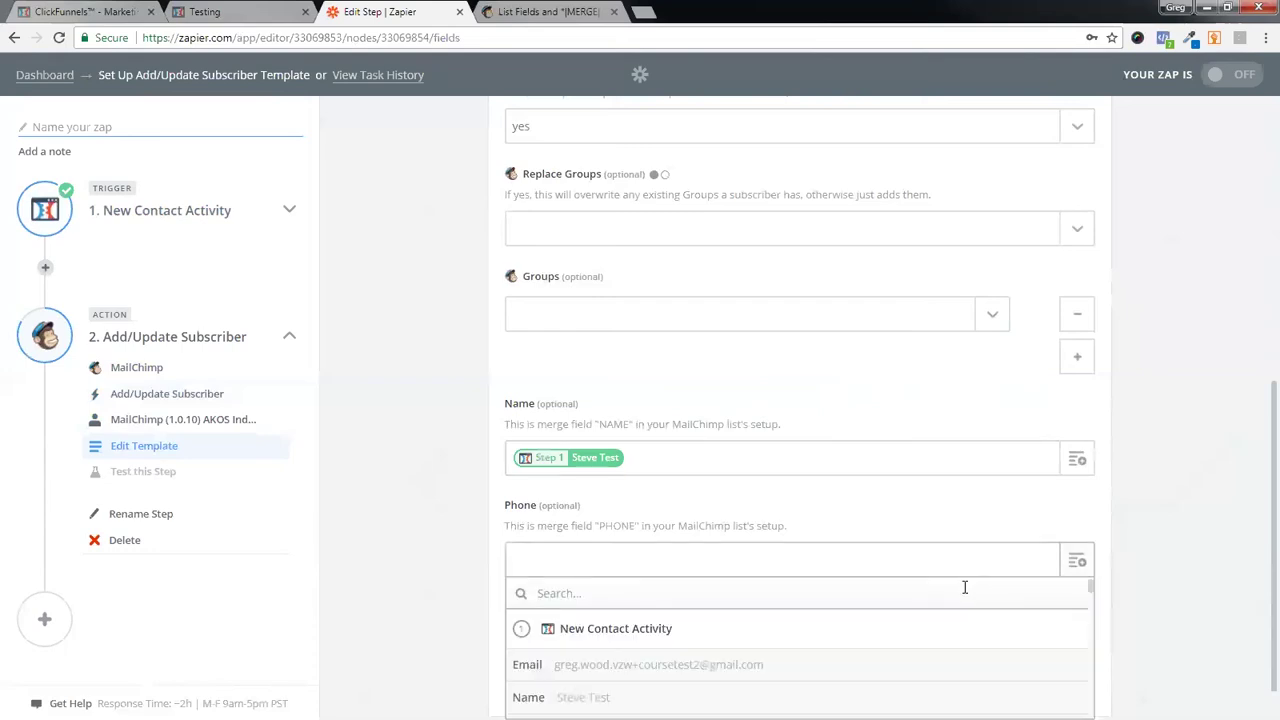
{"action": "scroll", "coordinate": [963, 590], "scroll_direction": "down", "scroll_amount": 3}
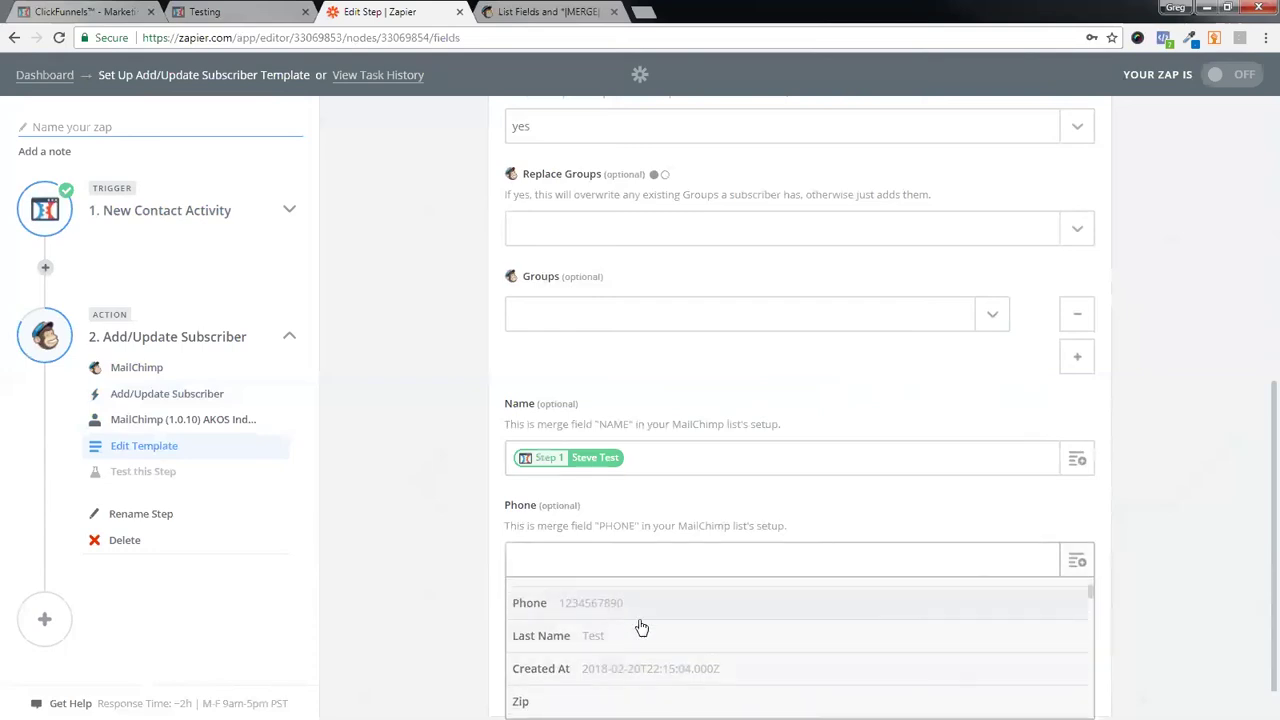
{"action": "scroll", "coordinate": [700, 650], "scroll_direction": "down", "scroll_amount": 1}
{"action": "scroll", "coordinate": [740, 685], "scroll_direction": "down", "scroll_amount": 3}
{"action": "scroll", "coordinate": [690, 695], "scroll_direction": "up", "scroll_amount": 6}
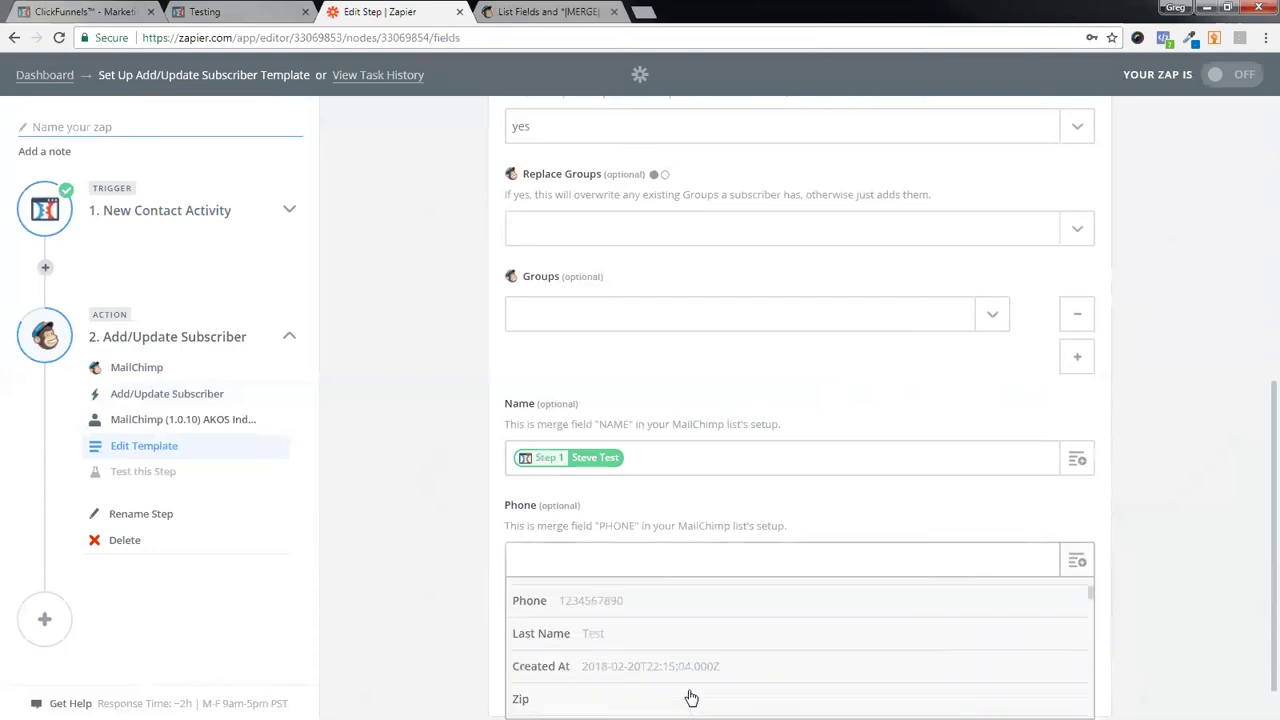
{"action": "scroll", "coordinate": [1177, 471], "scroll_direction": "down", "scroll_amount": 1}
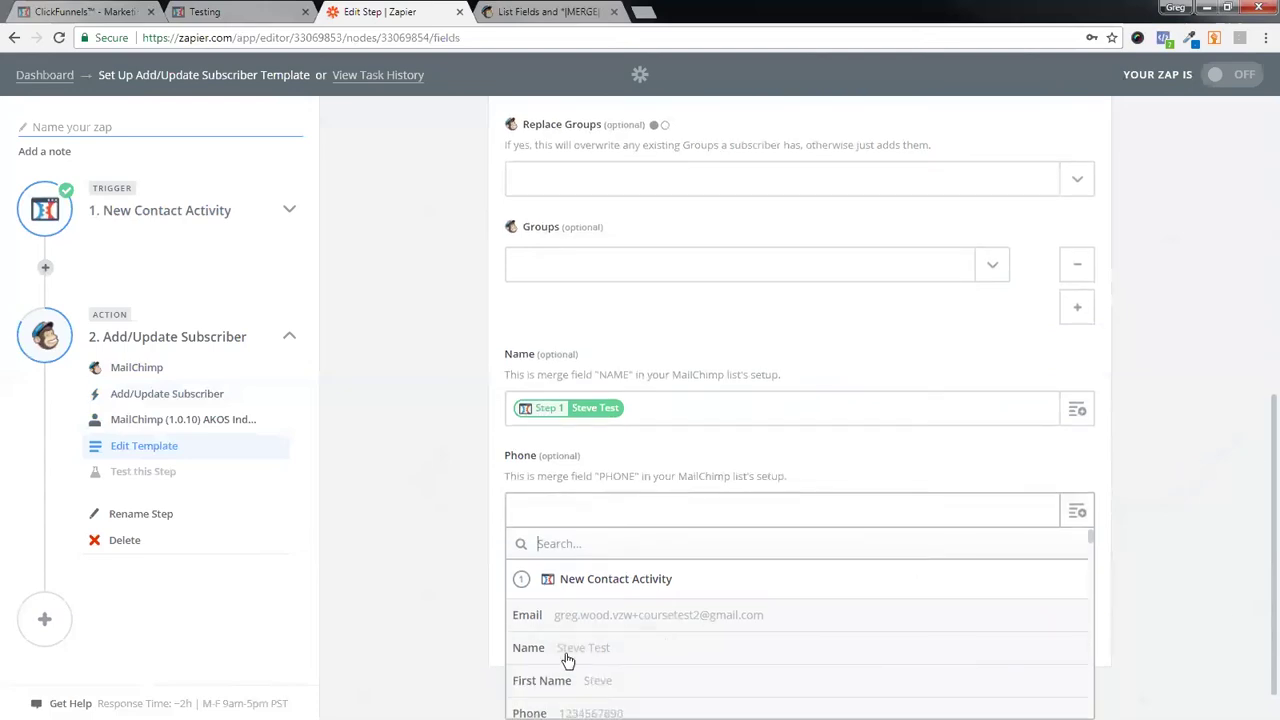
{"action": "scroll", "coordinate": [613, 660], "scroll_direction": "down", "scroll_amount": 1}
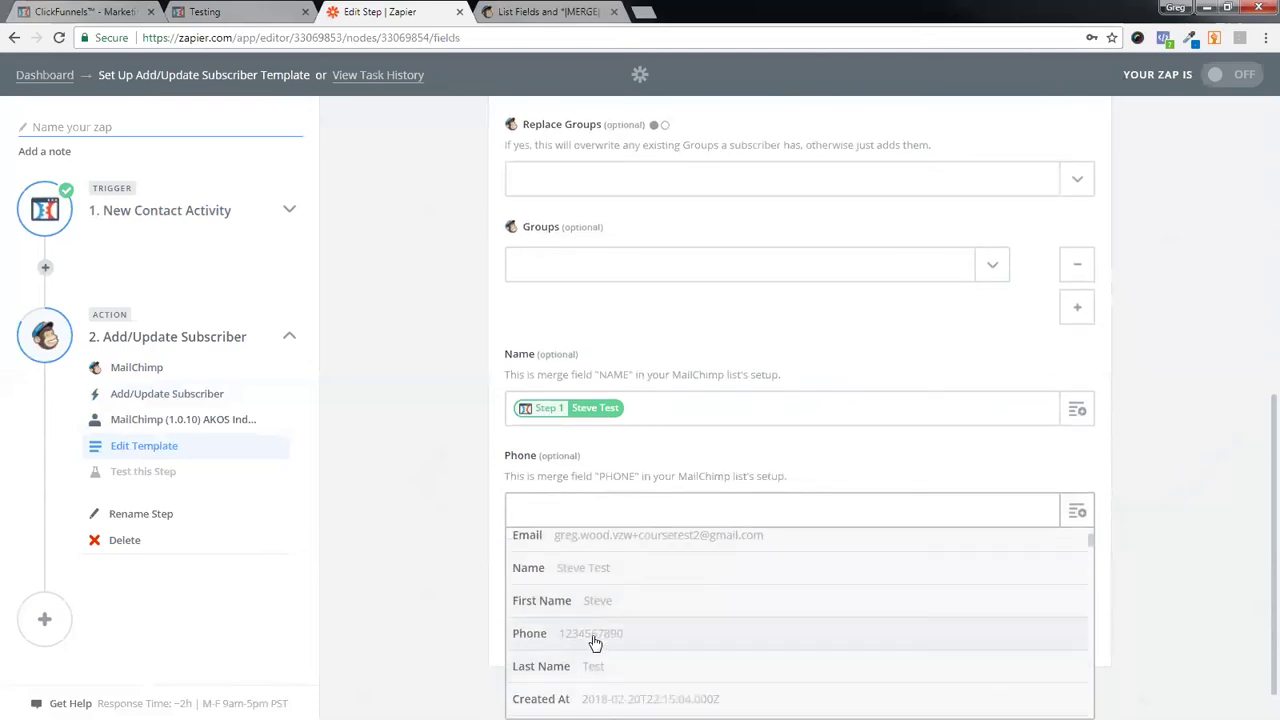
{"action": "left_click", "coordinate": [594, 641]}
{"action": "left_click", "coordinate": [1050, 621]}
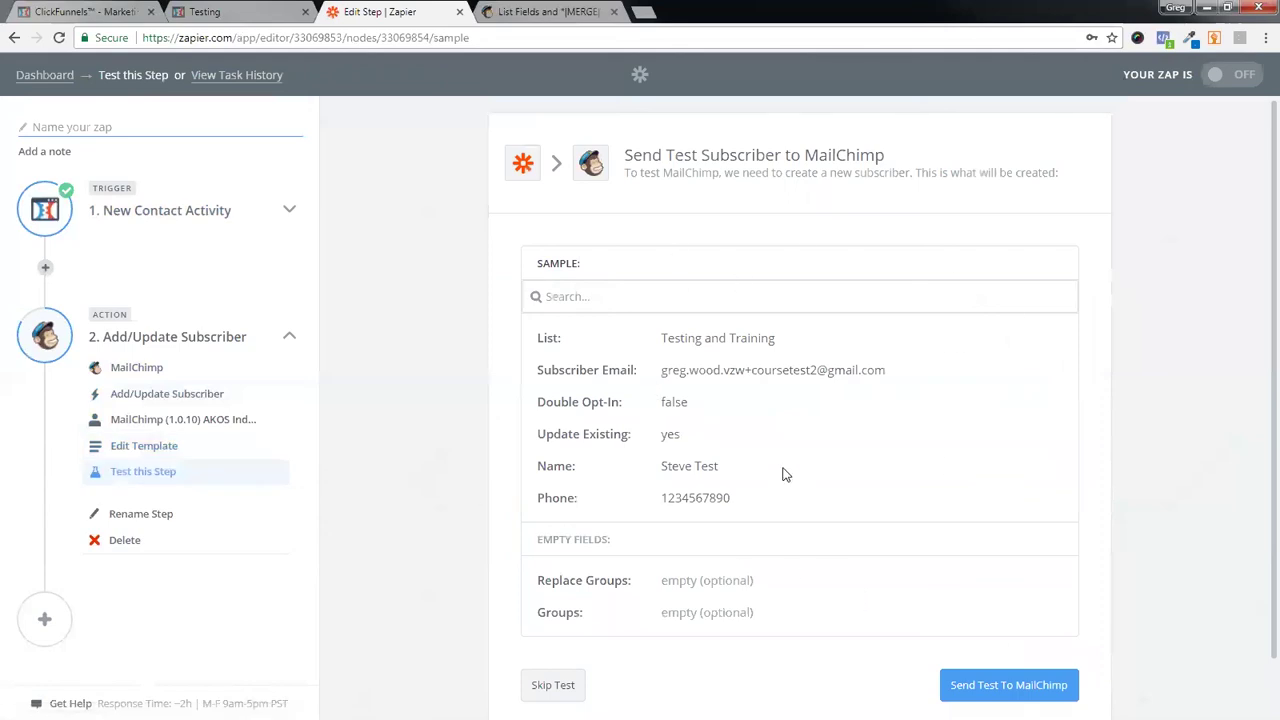
- Skip sending a test subscriber to MailChimp and finish the action step
{"action": "scroll", "coordinate": [786, 472], "scroll_direction": "down", "scroll_amount": 1}
{"action": "scroll", "coordinate": [786, 474], "scroll_direction": "down", "scroll_amount": 1}
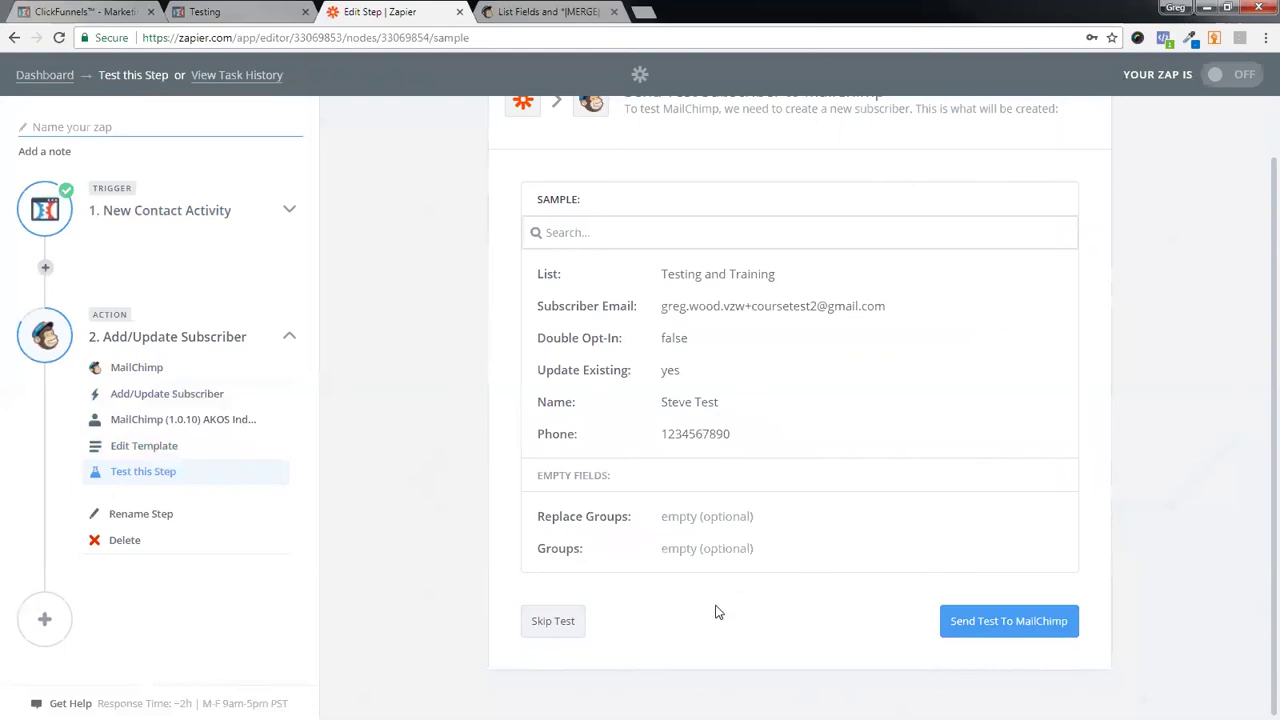
{"action": "left_click", "coordinate": [553, 621]}
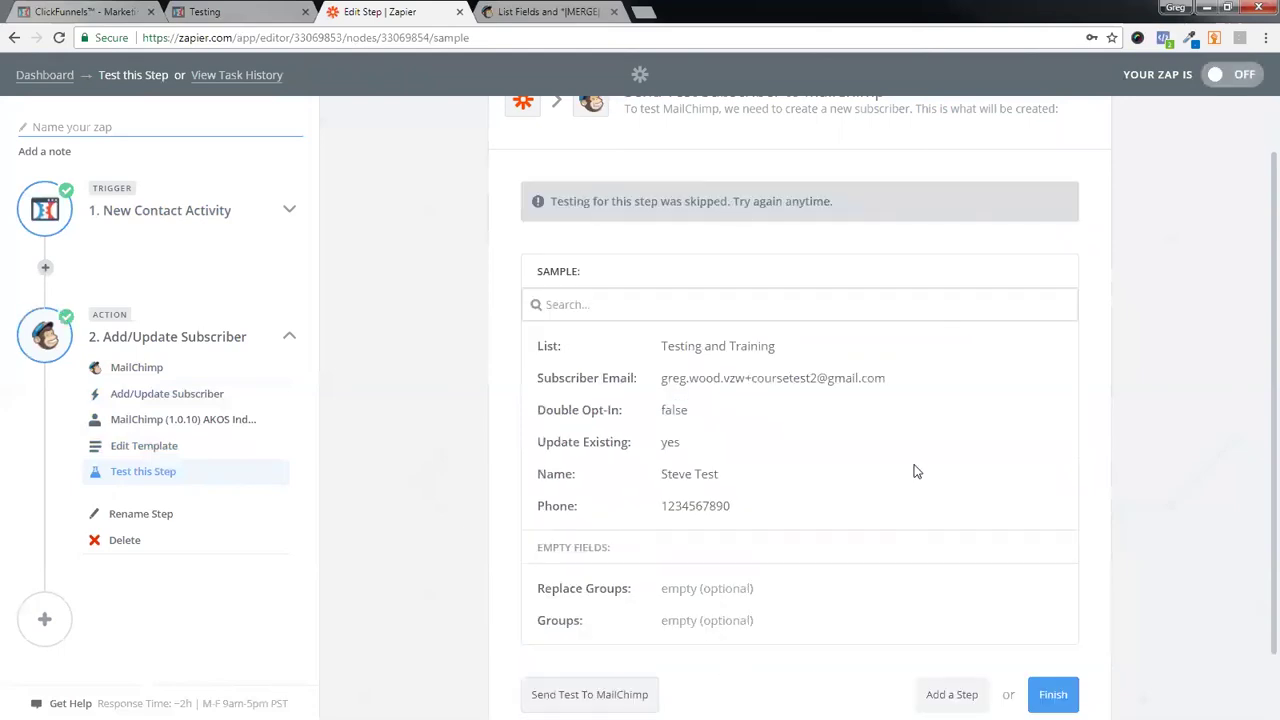
{"action": "scroll", "coordinate": [905, 480], "scroll_direction": "down", "scroll_amount": 1}
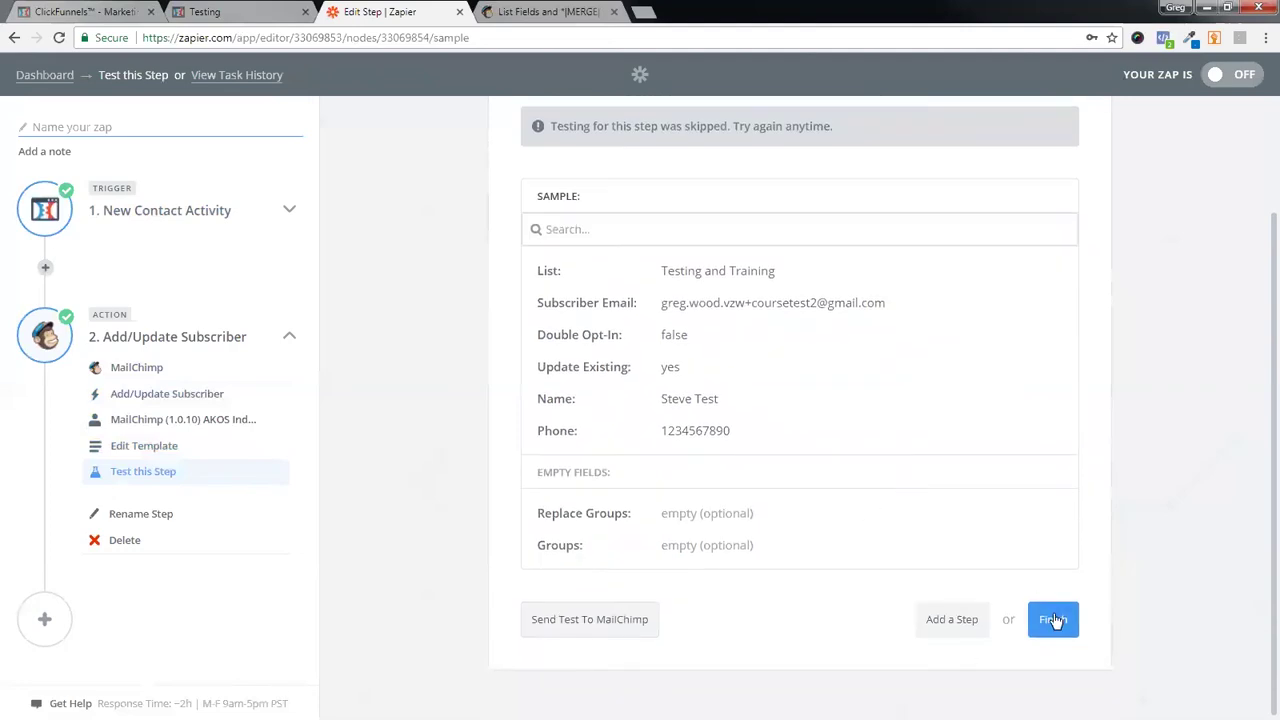
{"action": "left_click", "coordinate": [1053, 620]}
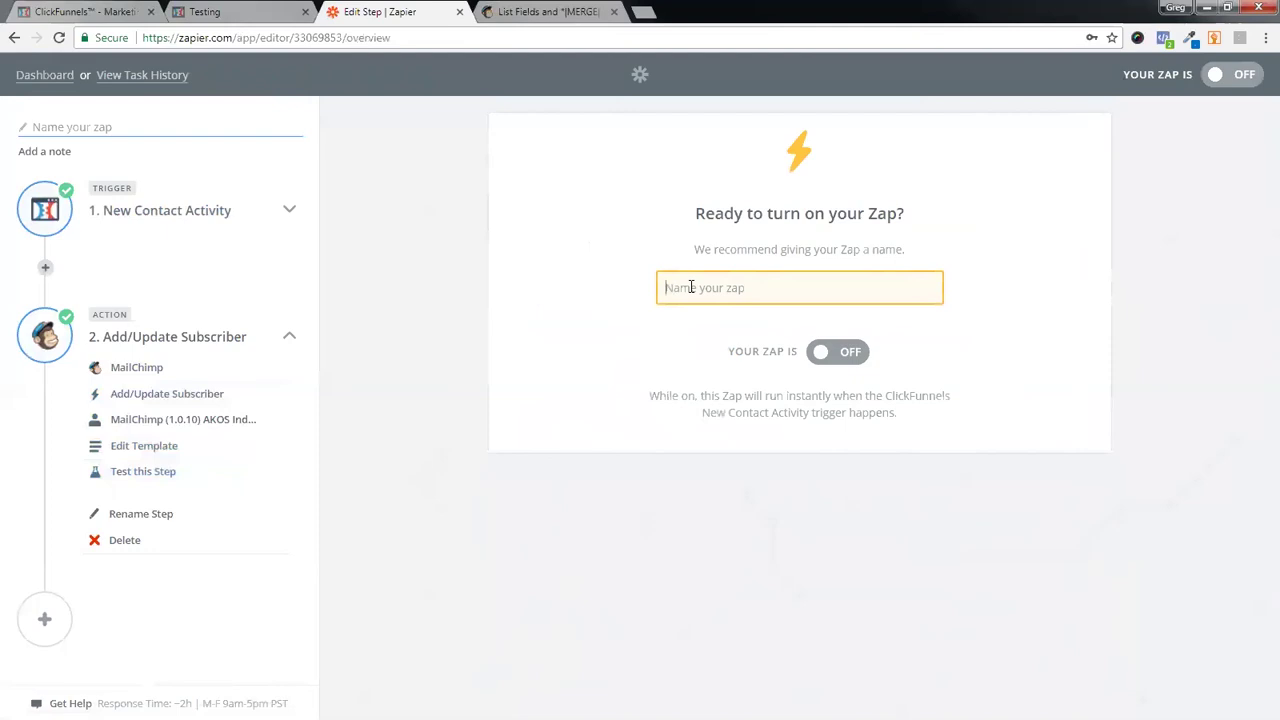
- Name the zap 'CF to MC - testing now', switch it ON, and return to the dashboard
{"action": "type", "text": "CF to MC -"}
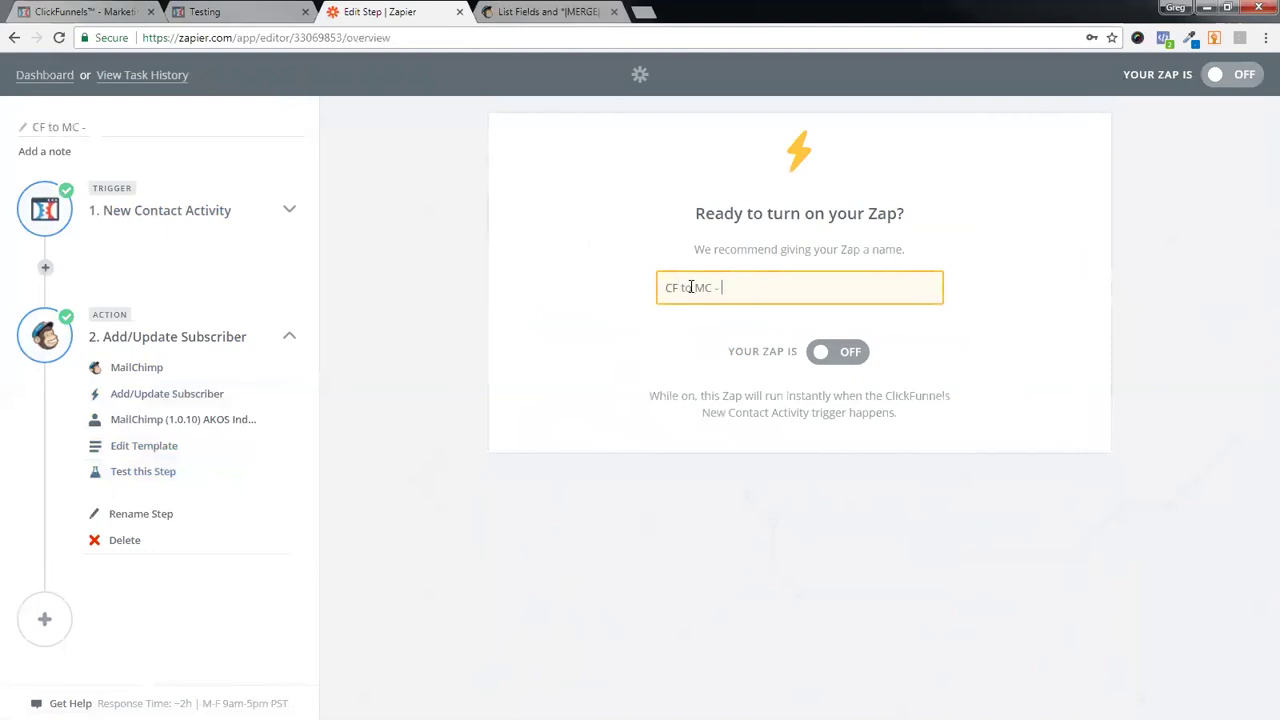
{"action": "type", "text": " testing now"}
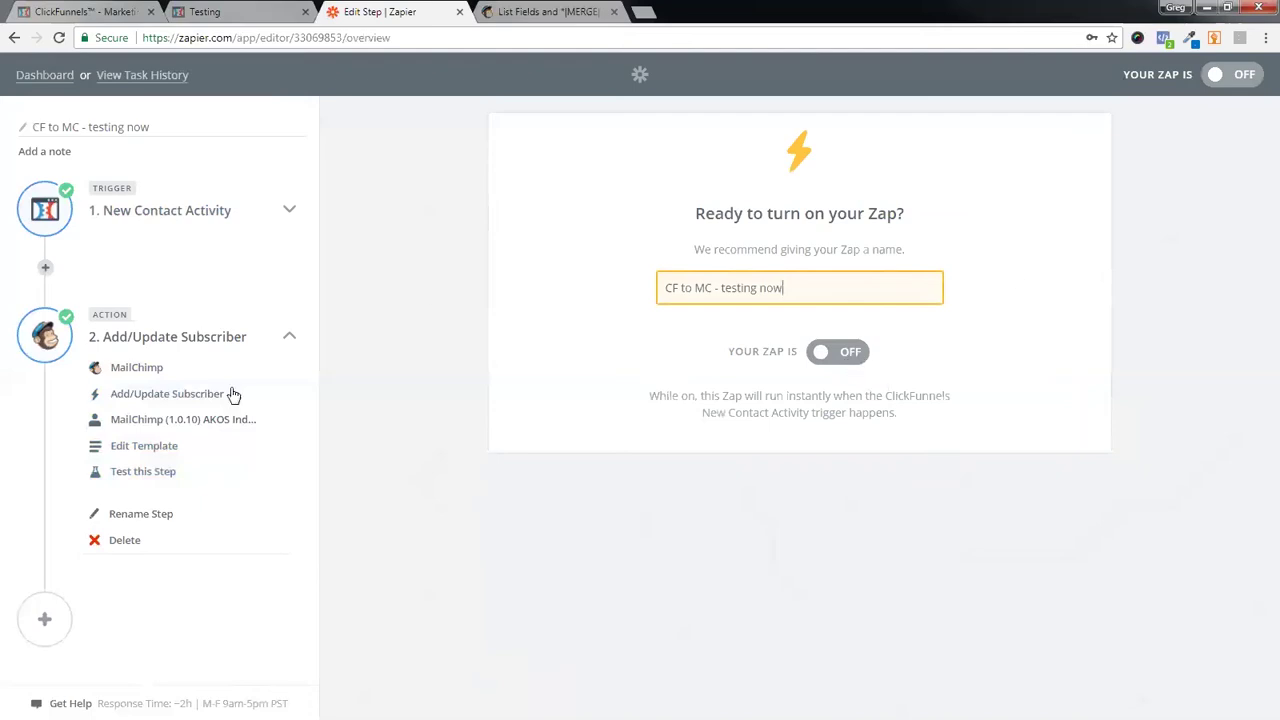
{"action": "left_click", "coordinate": [856, 358]}
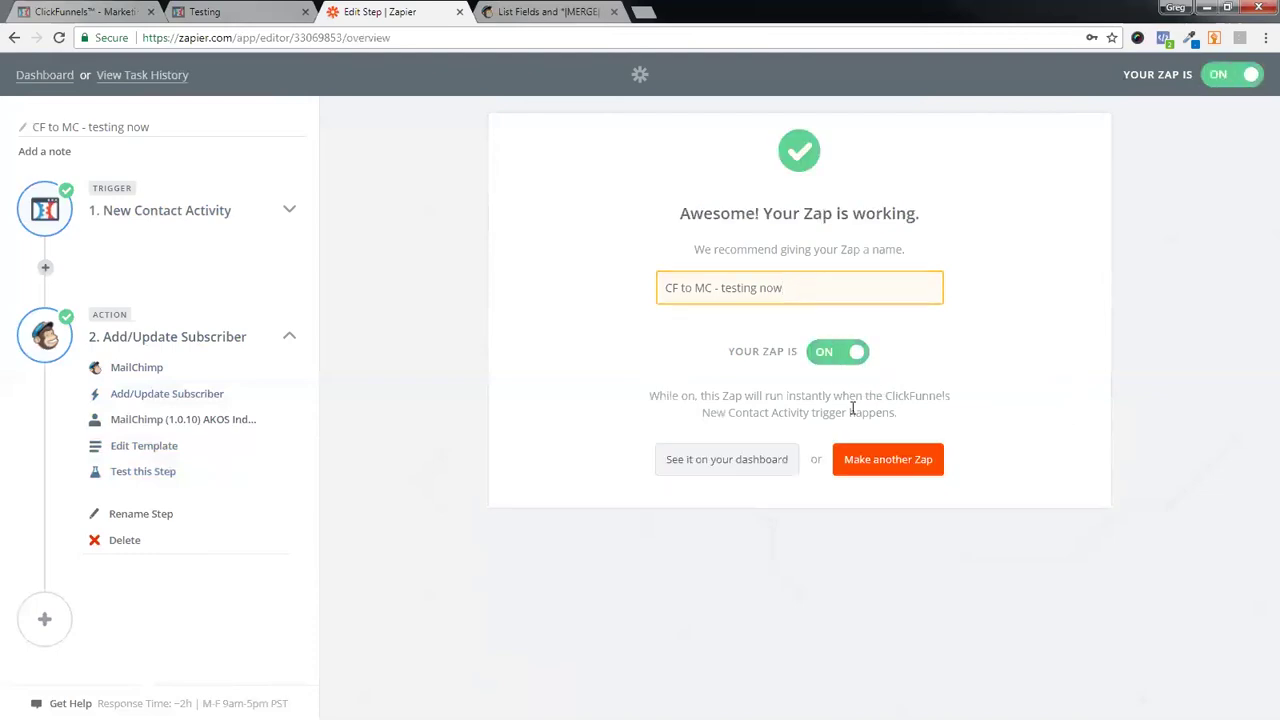
{"action": "left_click", "coordinate": [51, 77]}
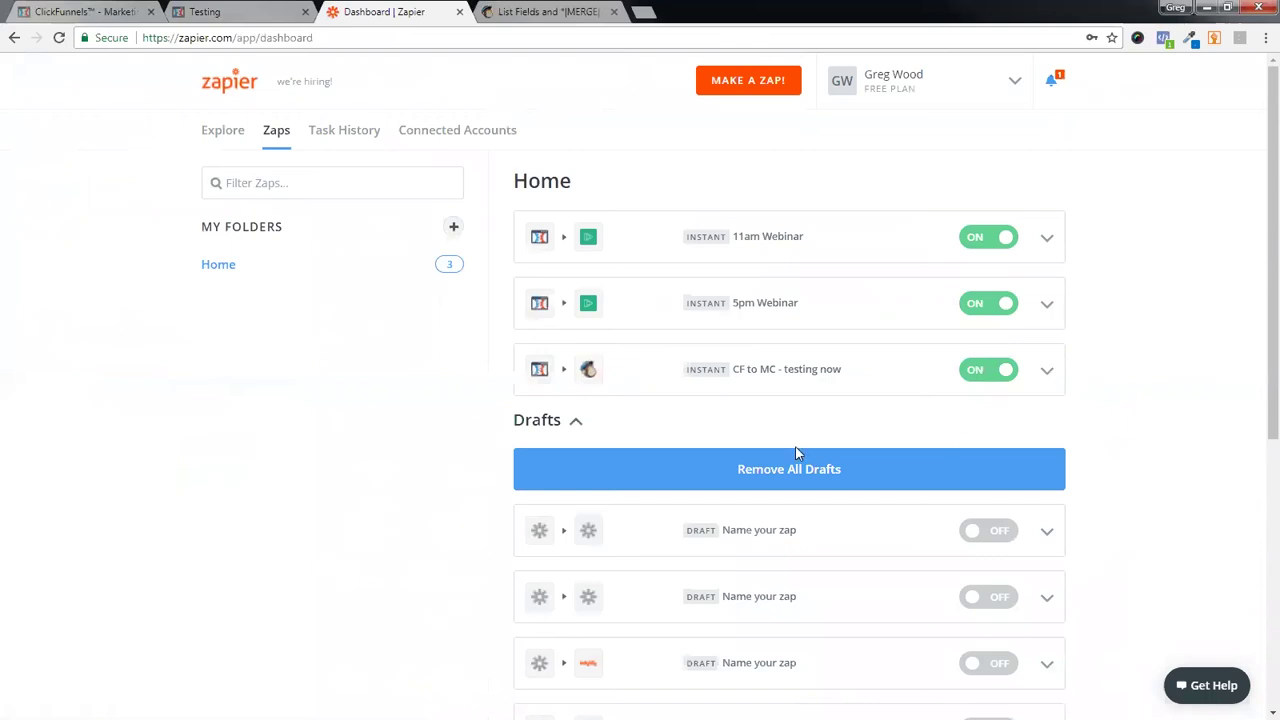
- Scroll the dashboard to review the Home zaps and Drafts, with the new zap shown as ON
{"action": "scroll", "coordinate": [640, 400], "scroll_direction": "down", "scroll_amount": 2}
{"action": "scroll", "coordinate": [757, 646], "scroll_direction": "down", "scroll_amount": 2}
{"action": "scroll", "coordinate": [757, 646], "scroll_direction": "up", "scroll_amount": 4}
- Close the leftover Testing tab and open the ClickFunnels opt-in page preview
{"action": "left_click", "coordinate": [305, 11]}
{"action": "left_click", "coordinate": [100, 11]}
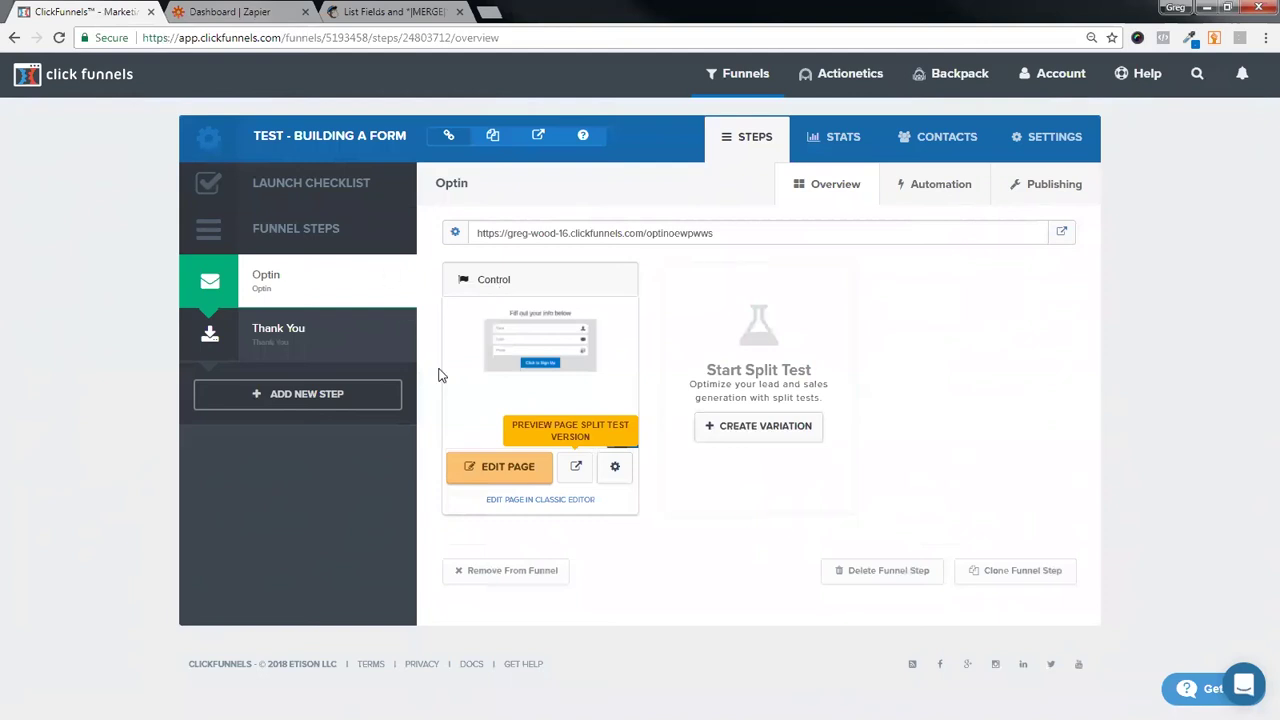
{"action": "right_click", "coordinate": [576, 482]}
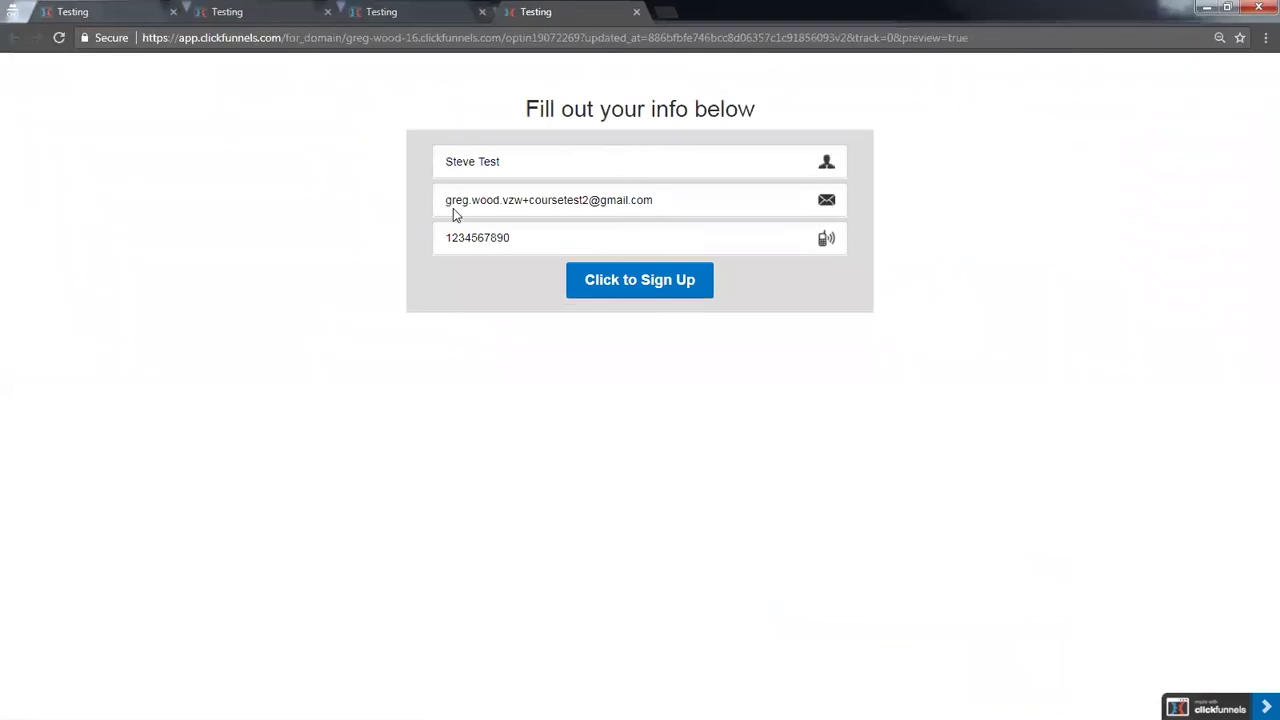
- Clear the previous contact's e-mail, phone and name, and enter a new test contact's name
{"action": "left_click_drag", "start_coordinate": [667, 200], "coordinate": [420, 218]}
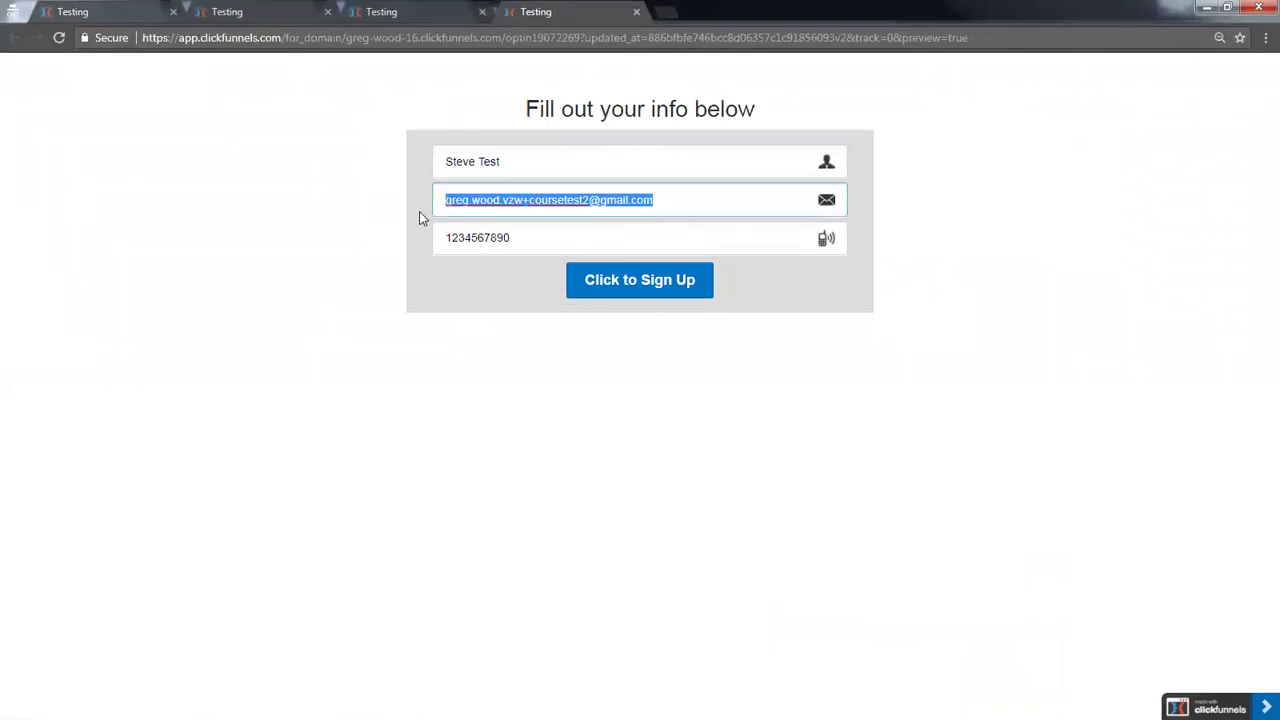
{"action": "key", "text": "BackSpace"}
{"action": "left_click_drag", "start_coordinate": [586, 249], "coordinate": [315, 260]}
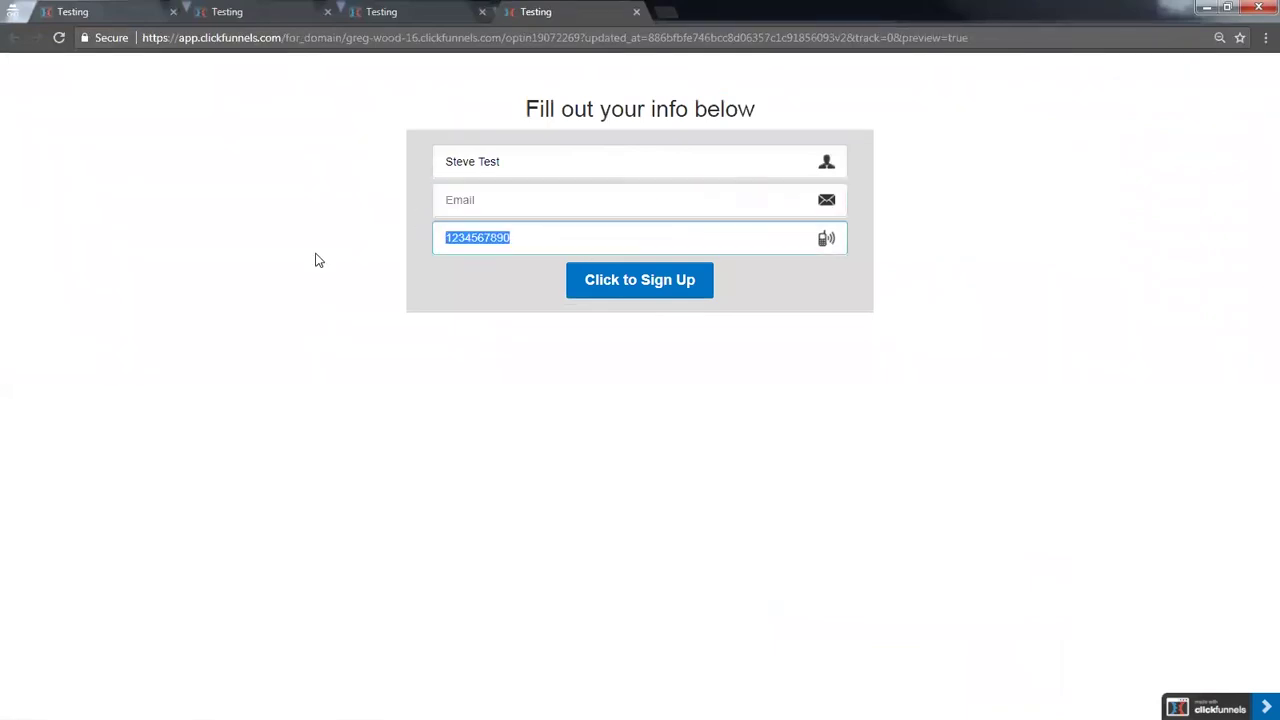
{"action": "key", "text": "BackSpace"}
{"action": "left_click_drag", "start_coordinate": [563, 160], "coordinate": [424, 168]}
{"action": "key", "text": "BackSpace"}
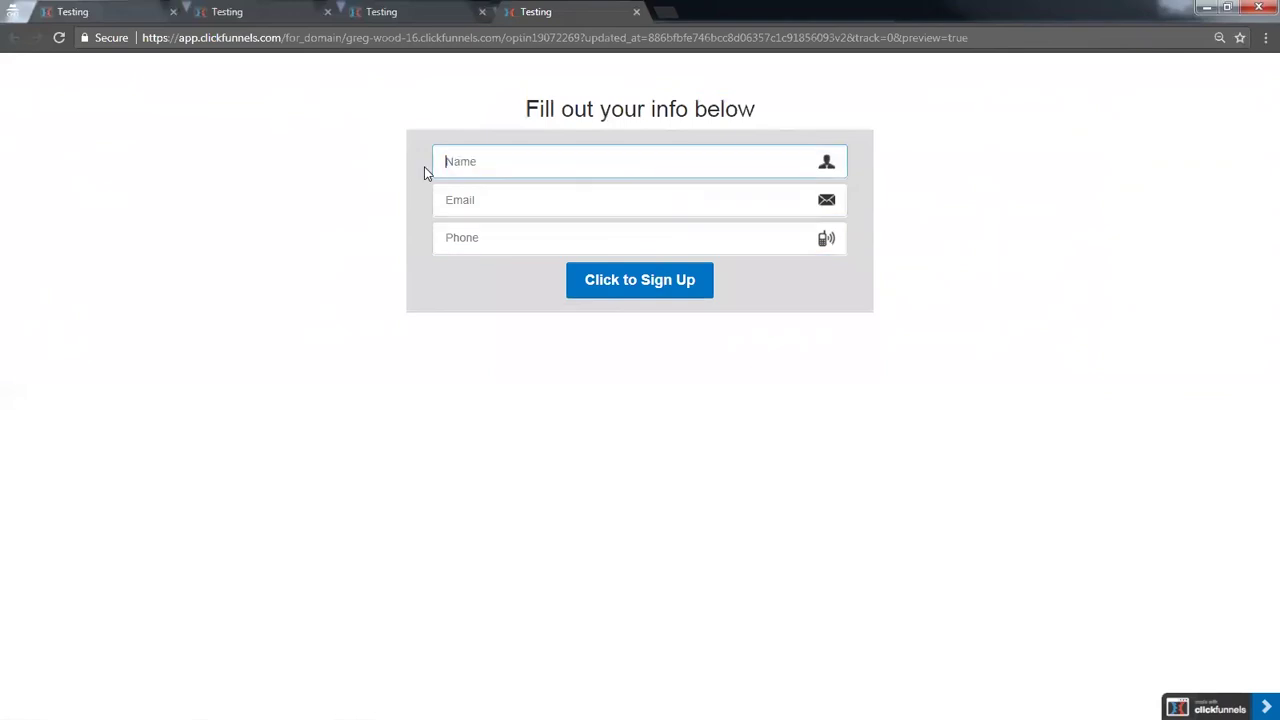
{"action": "type", "text": "Tom Test"}
- Enter the test contact's e-mail address, adding a '+zaptest' tag before the @ sign
{"action": "left_click", "coordinate": [494, 207]}
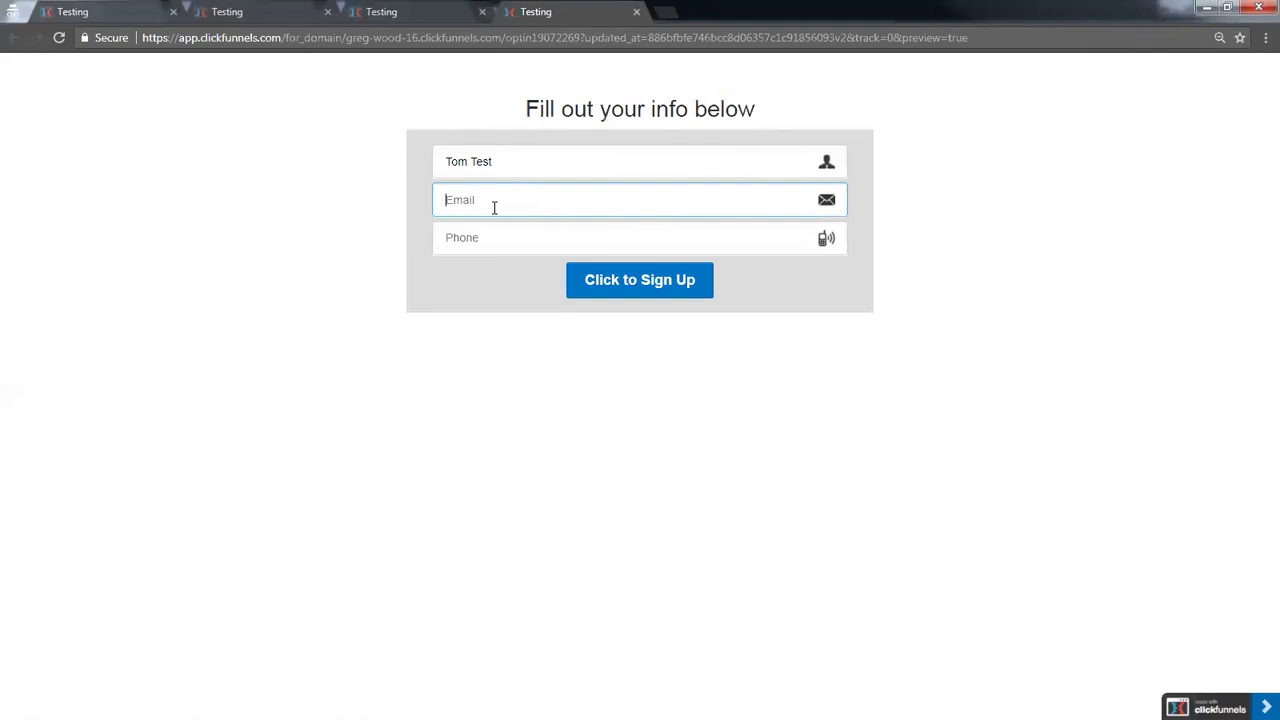
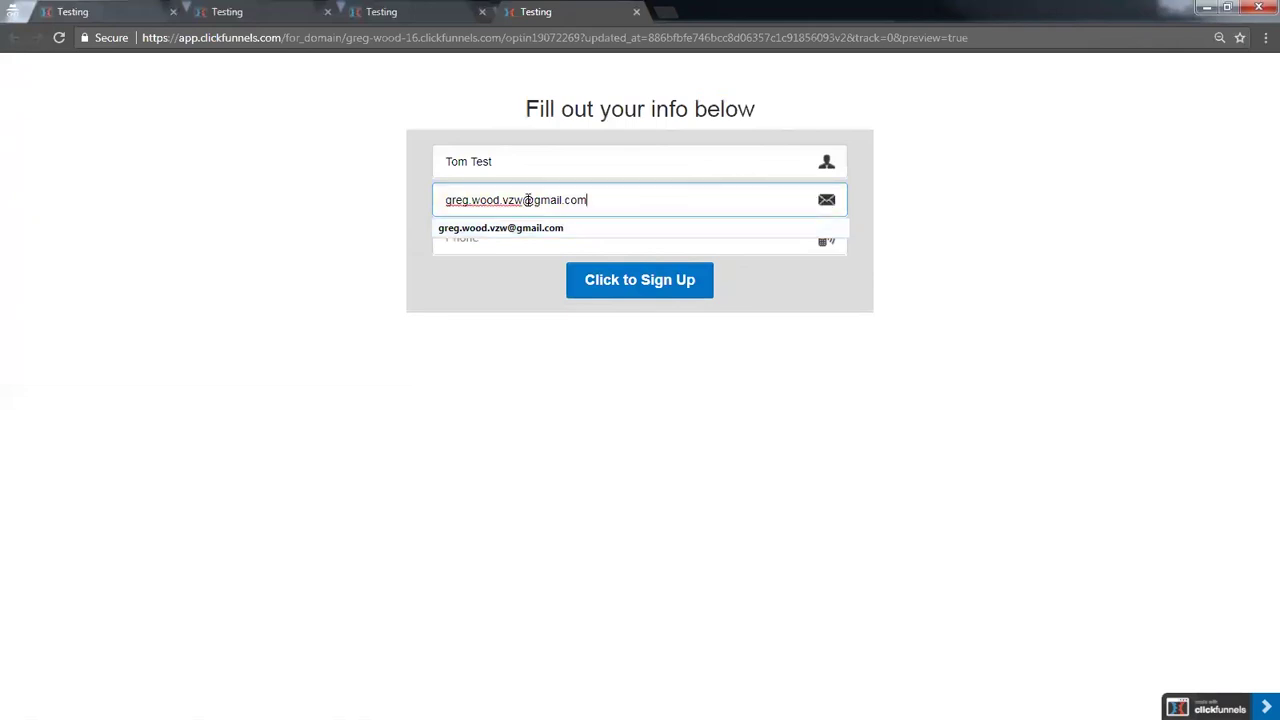
{"action": "left_click", "coordinate": [526, 200]}
{"action": "type", "text": "+"}
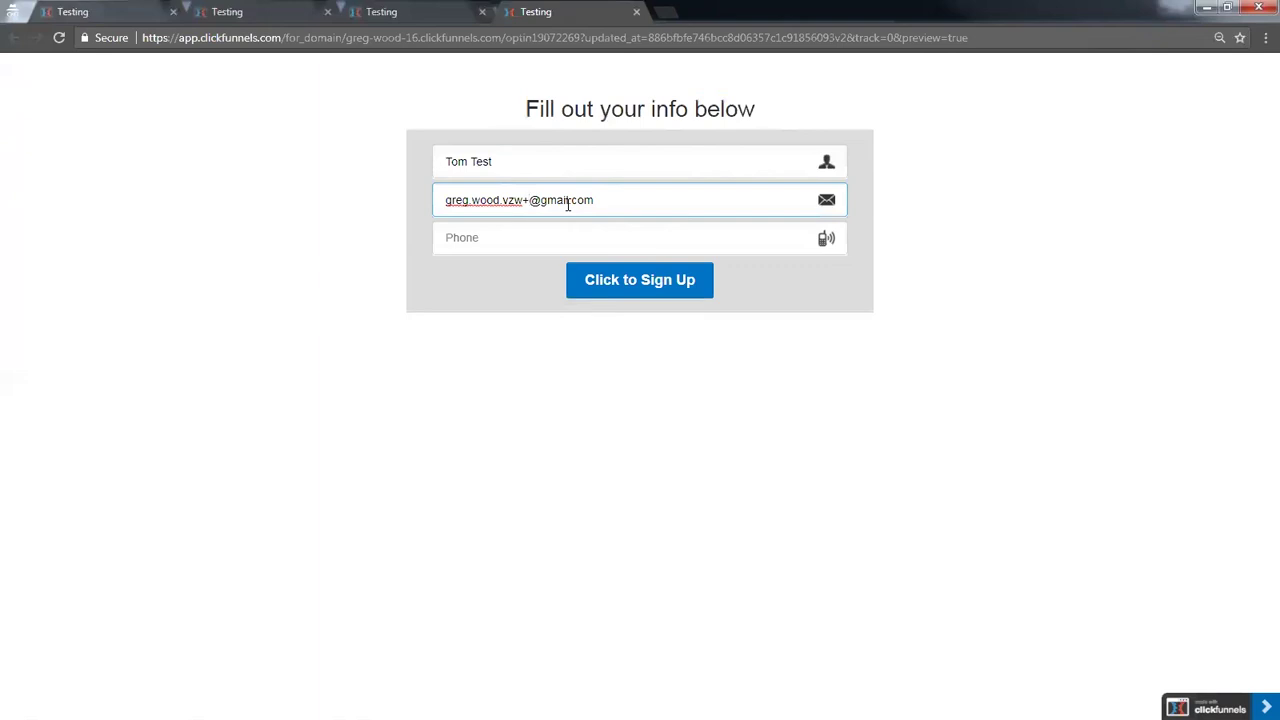
{"action": "type", "text": "zaptest1"}
- Enter the test phone number, submit the sign-up form, and minimize the preview window
{"action": "left_click", "coordinate": [517, 249]}
{"action": "type", "text": "5551234567"}
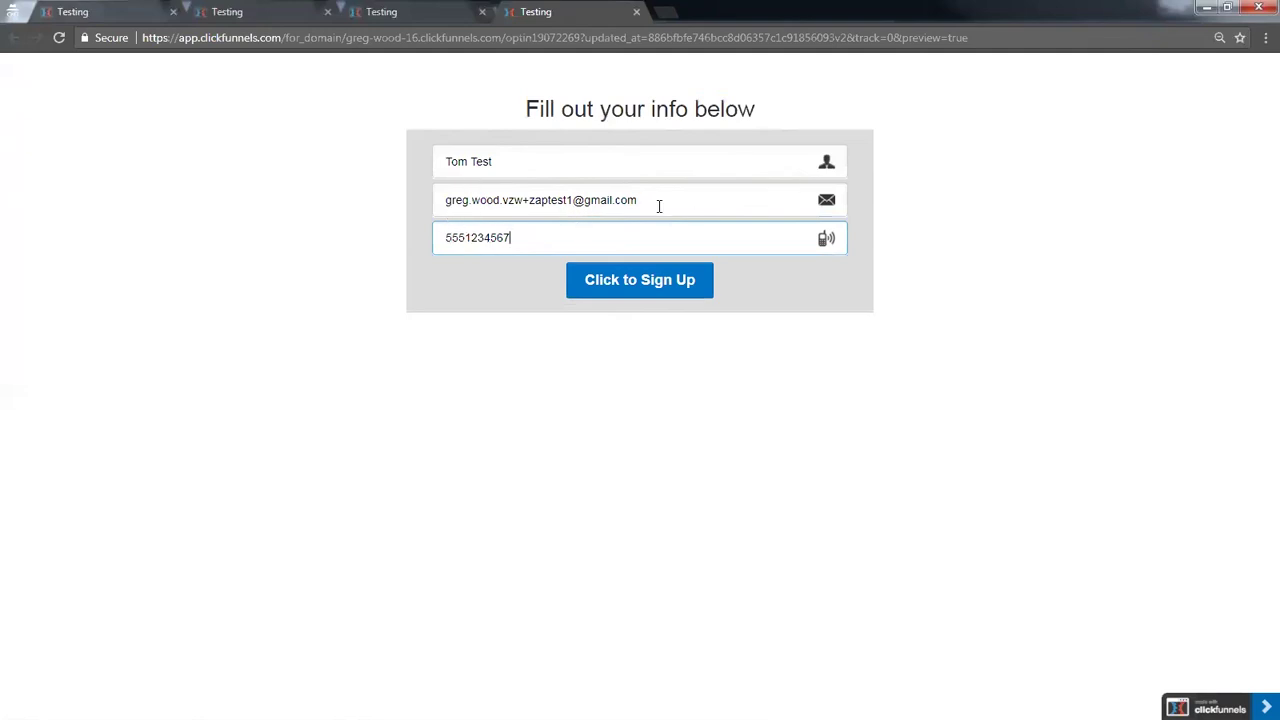
{"action": "left_click", "coordinate": [686, 280]}
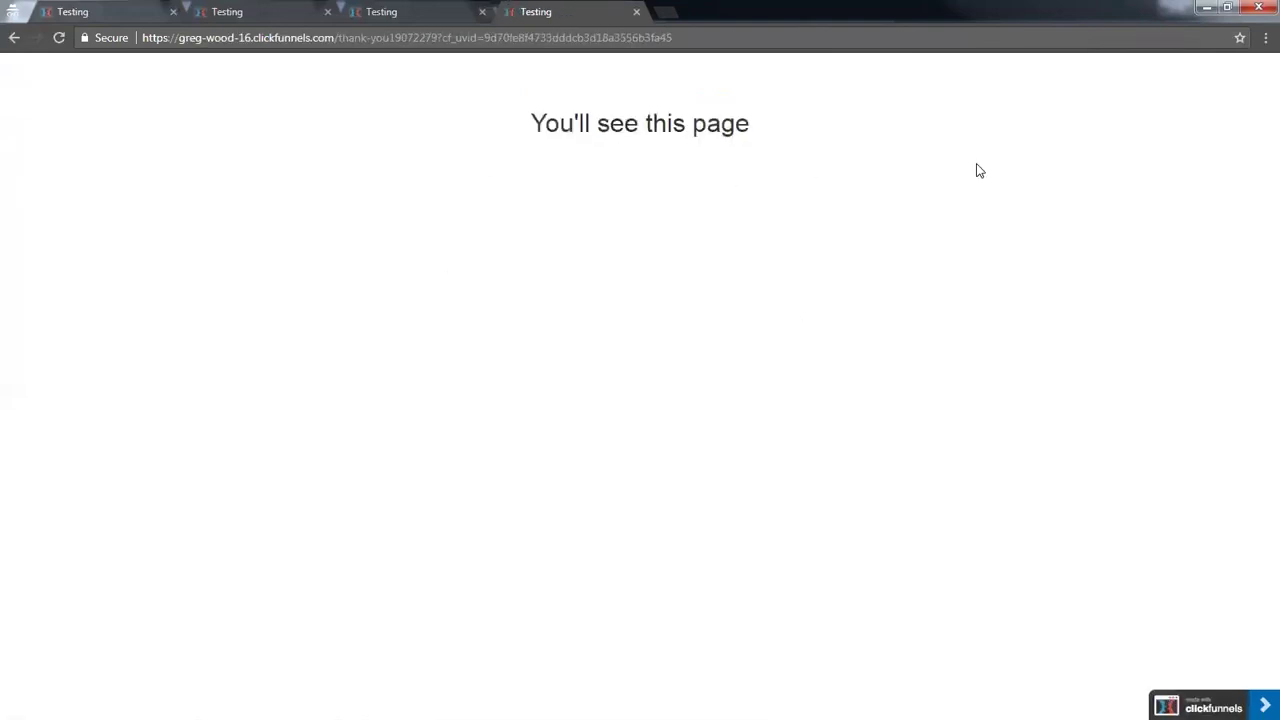
{"action": "left_click", "coordinate": [1205, 10]}
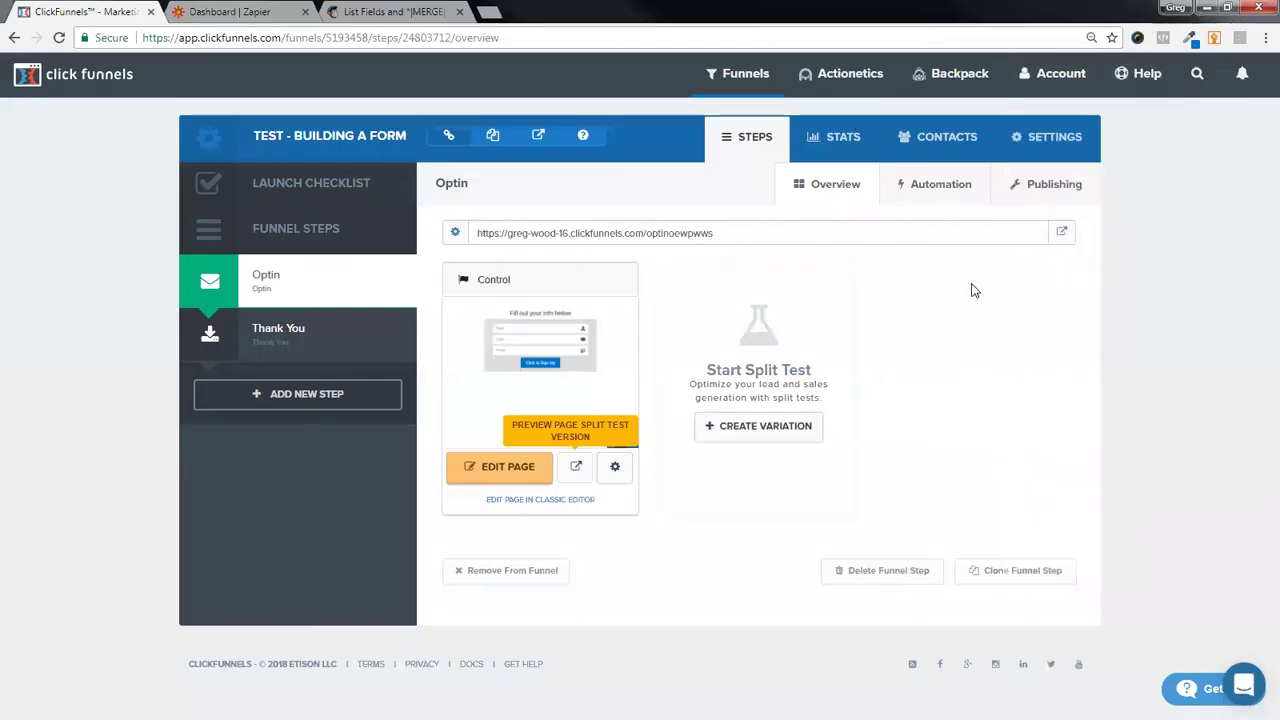
- Check Zapier's Task History for successful runs, then go back to the Zaps list
{"action": "left_click", "coordinate": [236, 10]}
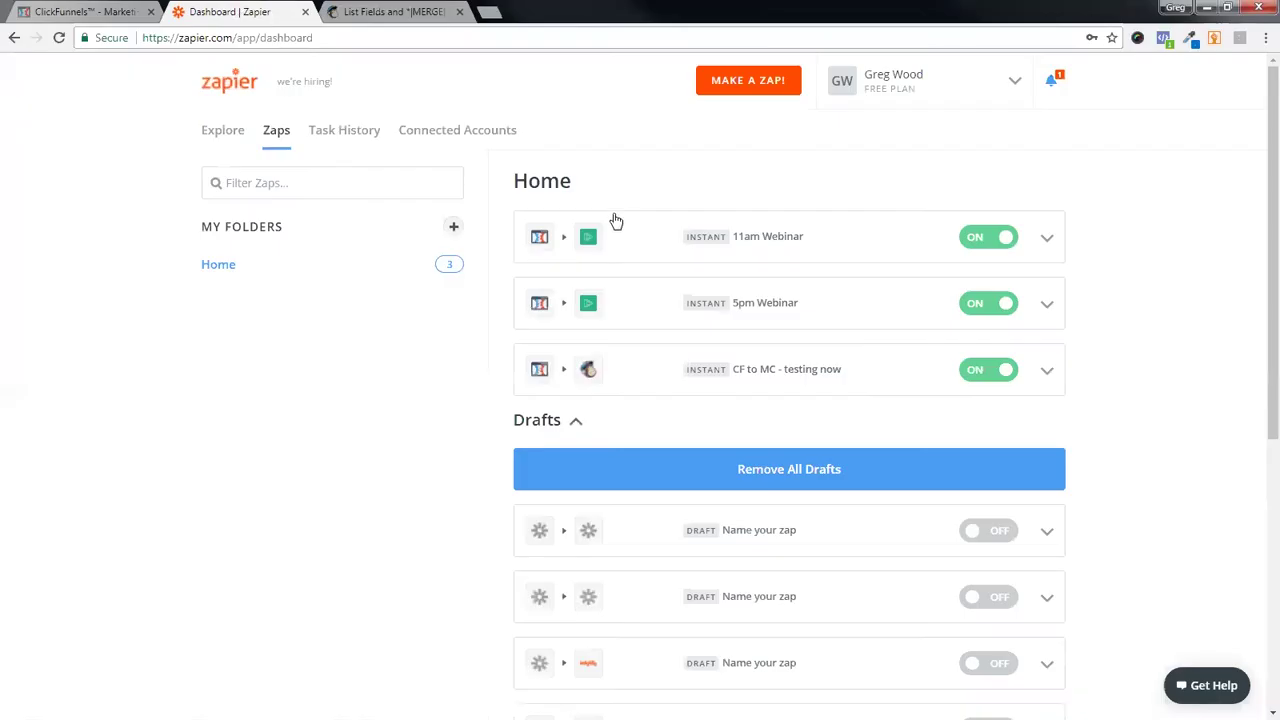
{"action": "left_click", "coordinate": [351, 140]}
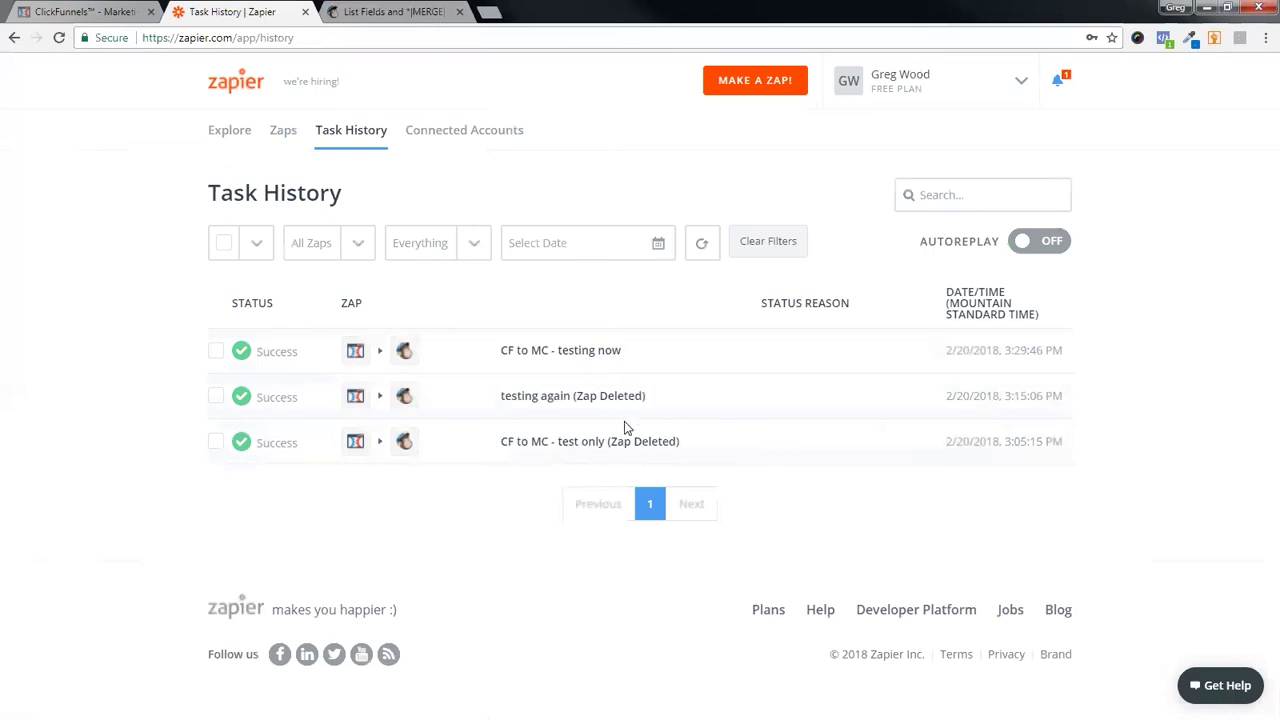
{"action": "left_click", "coordinate": [285, 137]}
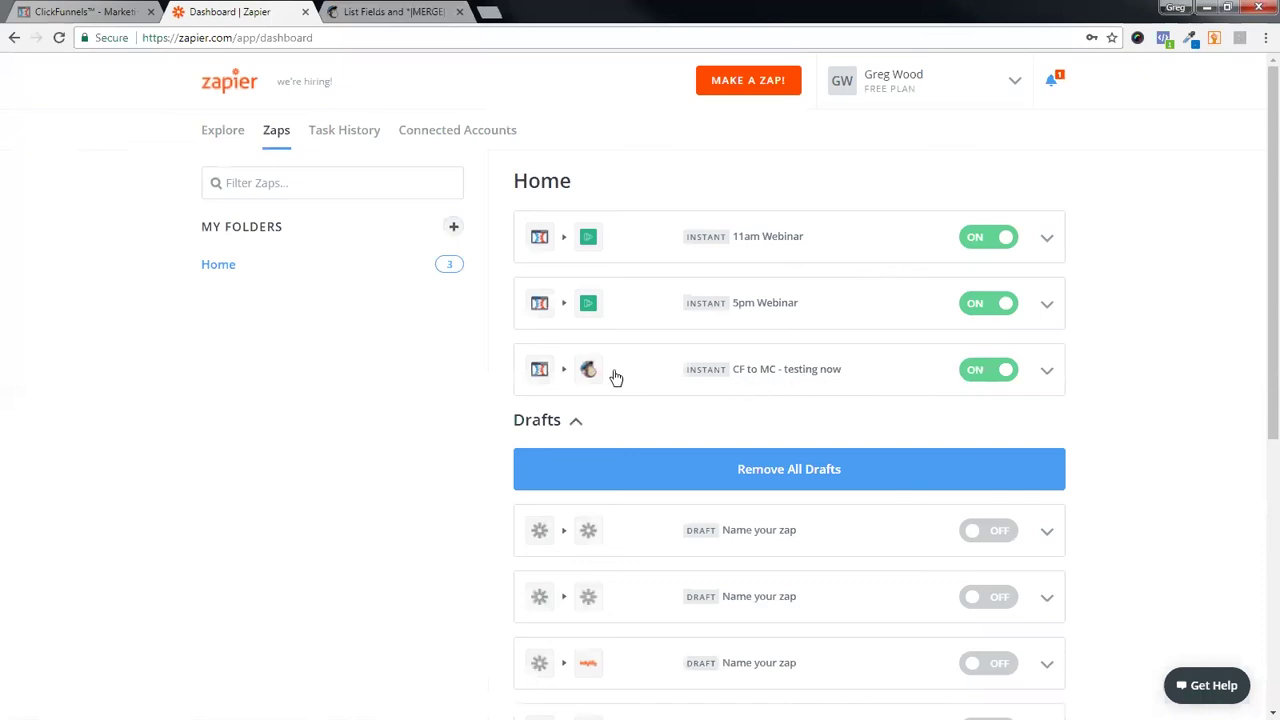
- View Task History for the 'CF to MC - testing now' zap to confirm its run, then switch to MailChimp
{"action": "left_click", "coordinate": [1047, 375]}
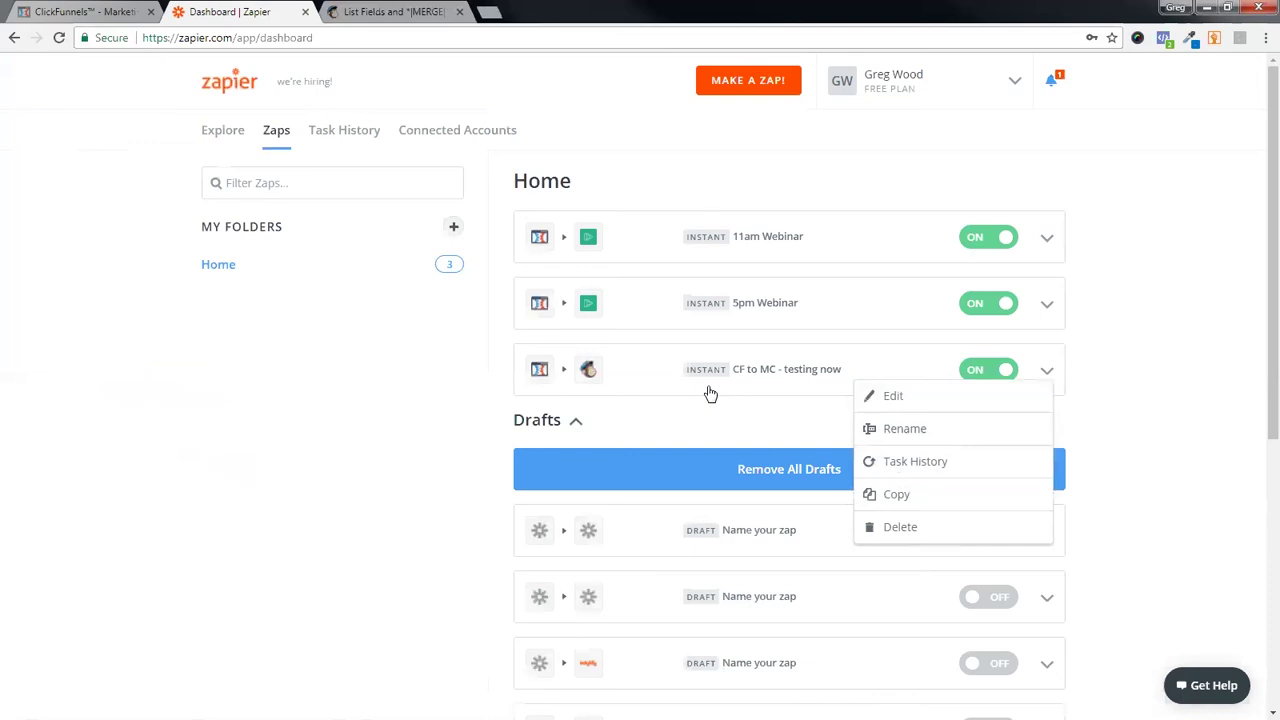
{"action": "left_click", "coordinate": [928, 462]}
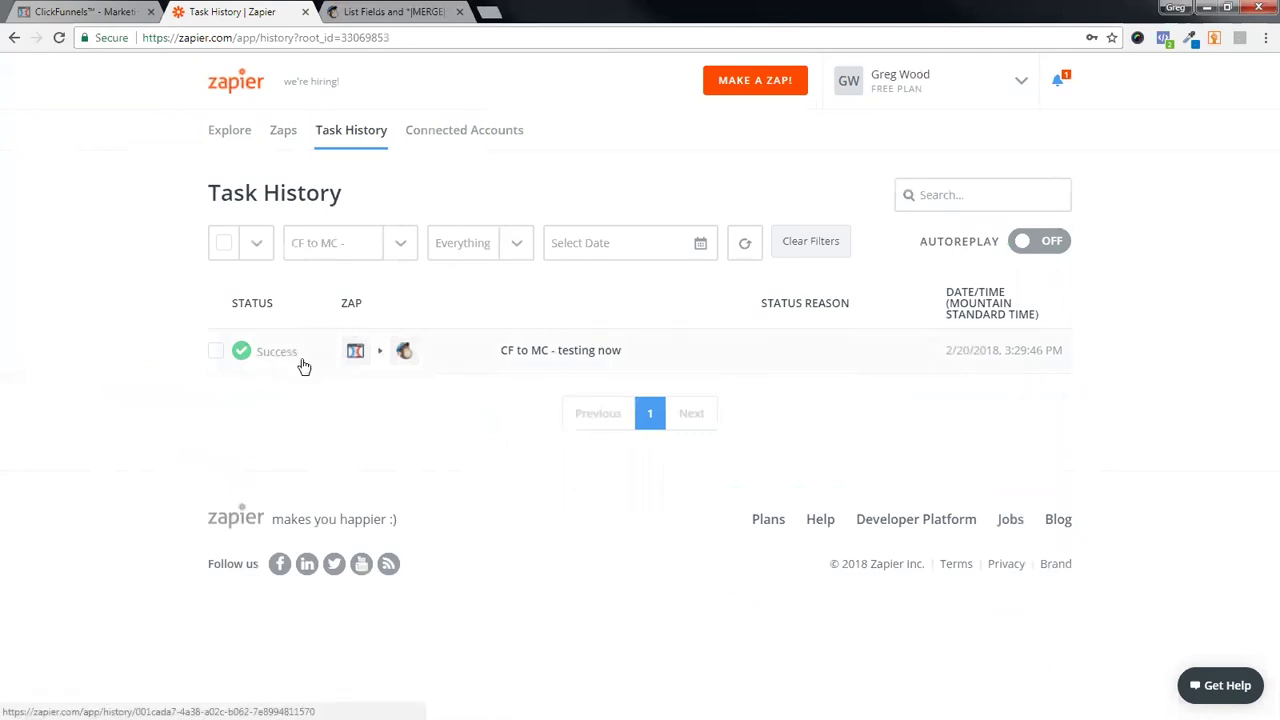
{"action": "left_click", "coordinate": [383, 12]}
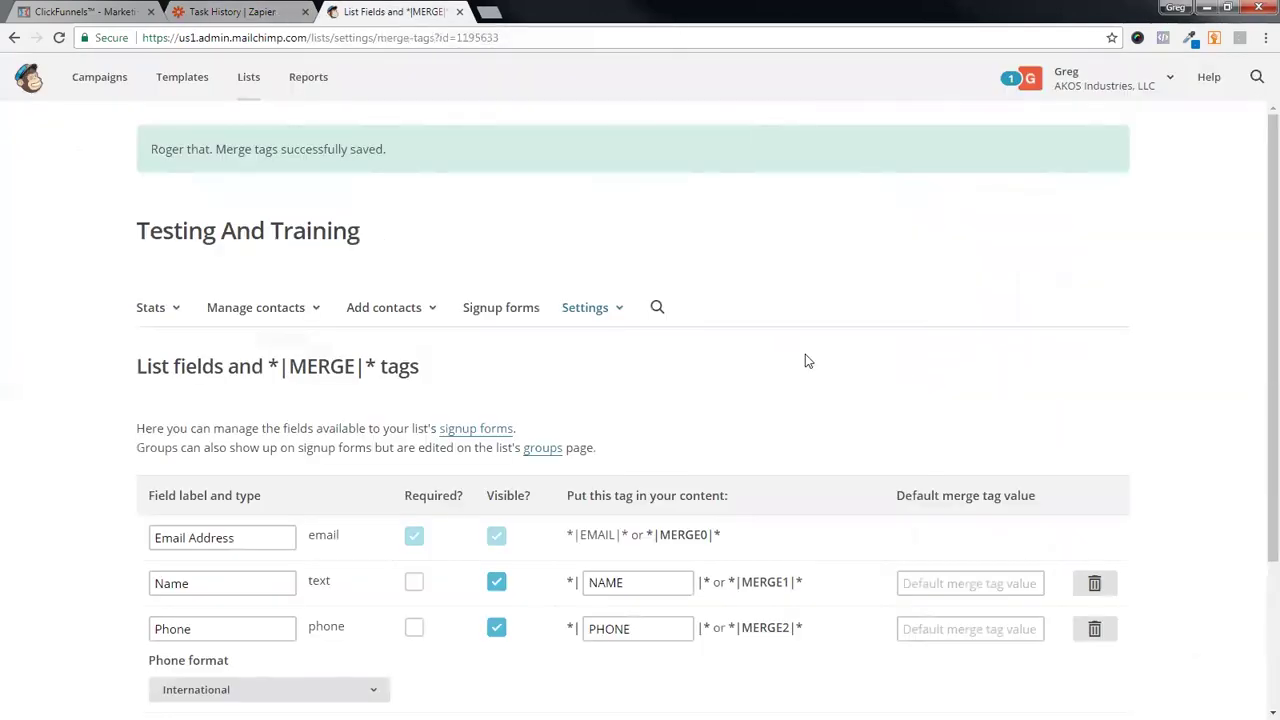
- Confirm the new sign-up in ClickFunnels contacts, then open MailChimp's Testing and Training list, showing 1 subscriber
{"action": "left_click", "coordinate": [95, 14]}
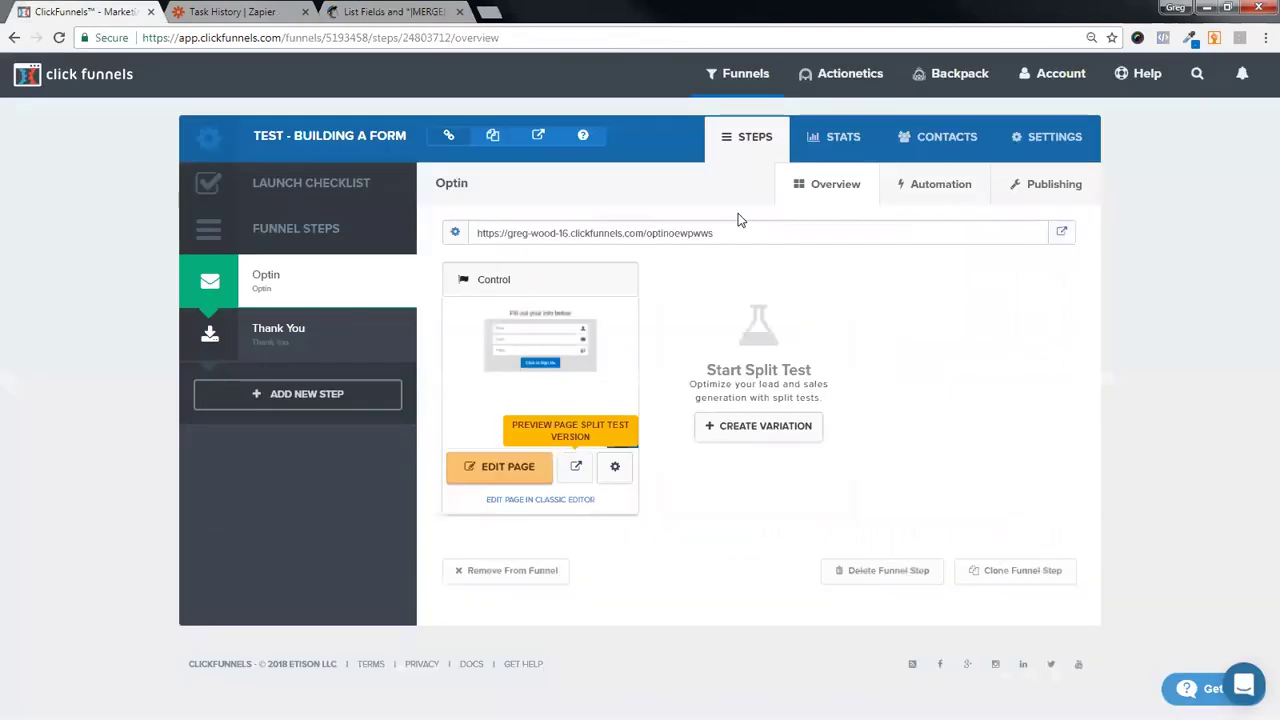
{"action": "left_click", "coordinate": [940, 137]}
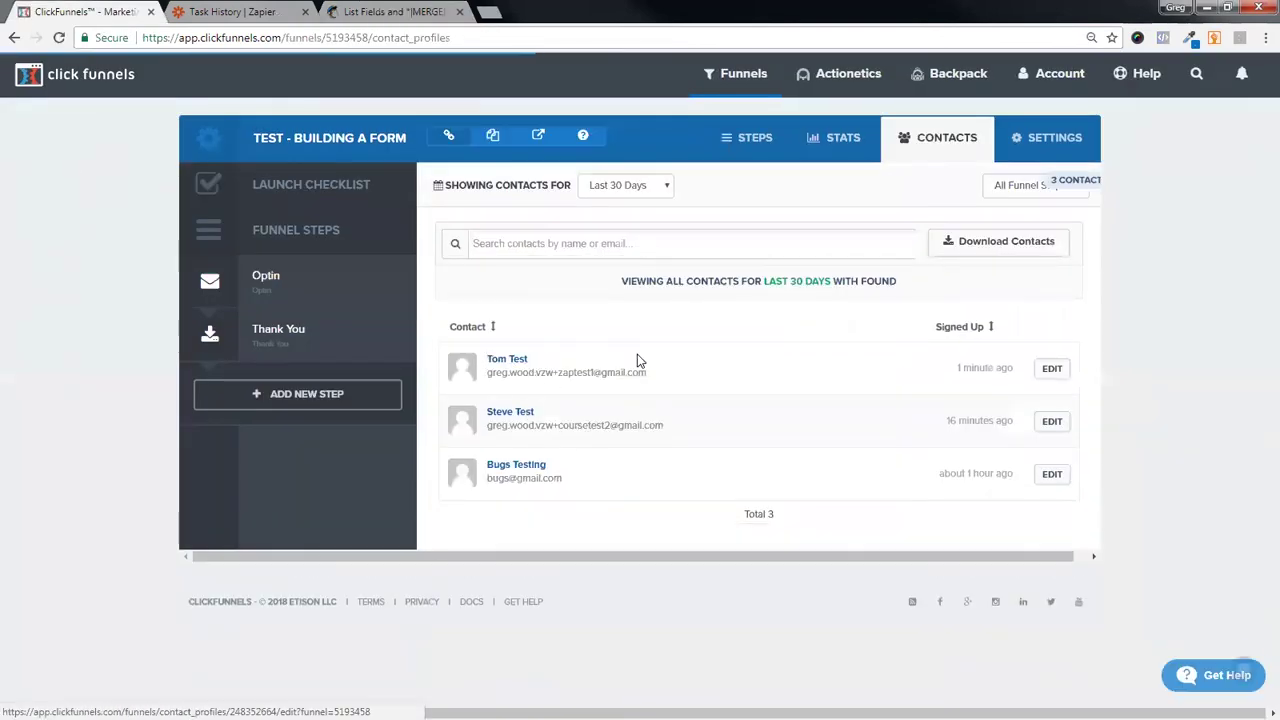
{"action": "left_click", "coordinate": [358, 14]}
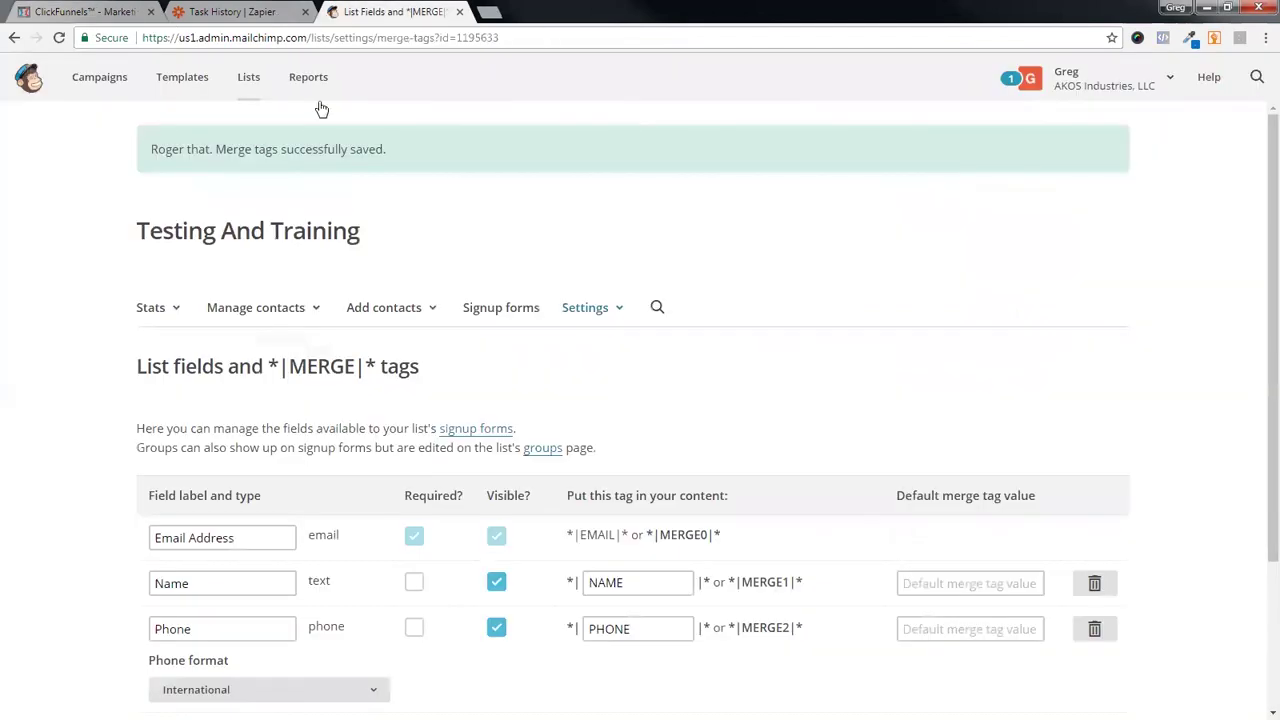
{"action": "left_click", "coordinate": [252, 80]}
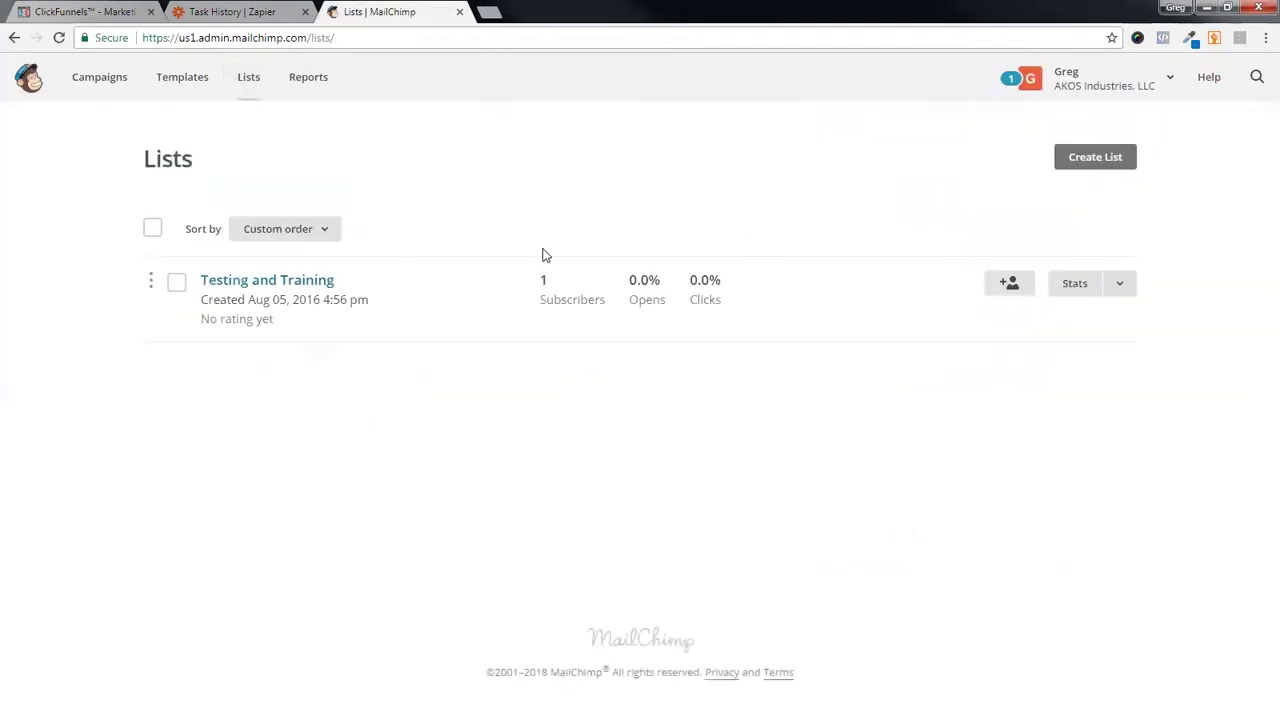
{"action": "left_click", "coordinate": [283, 288]}
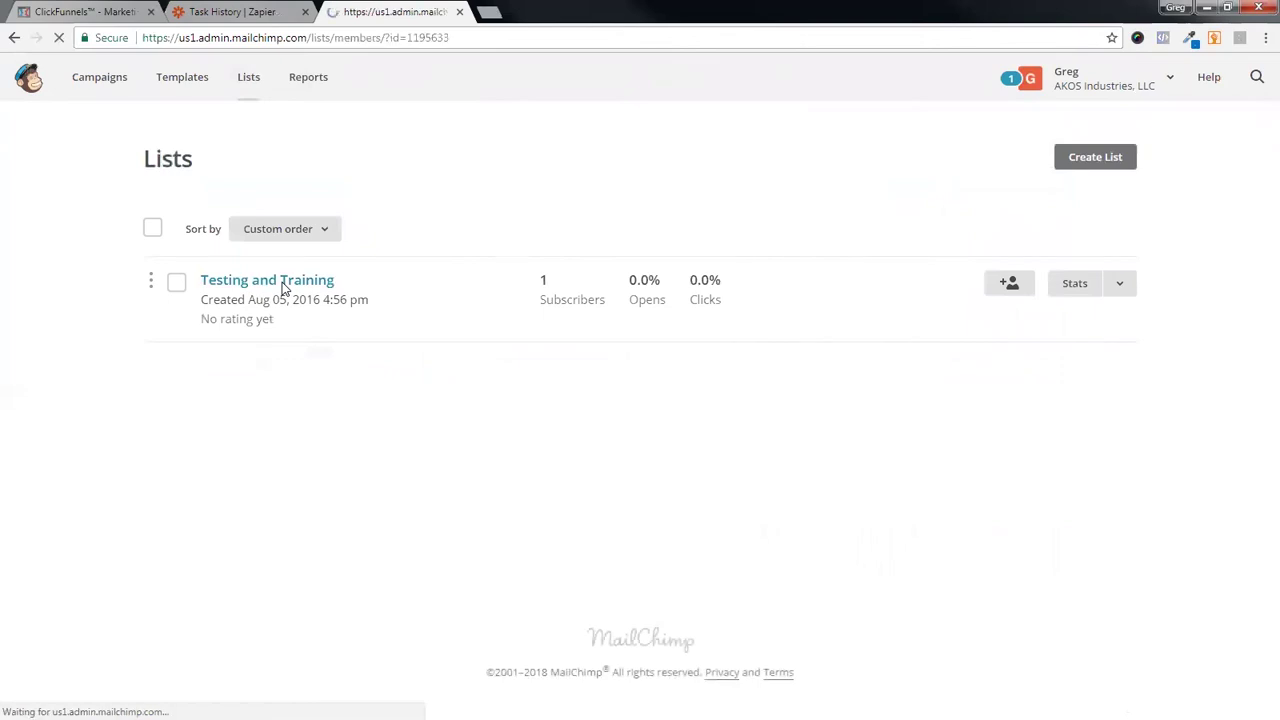